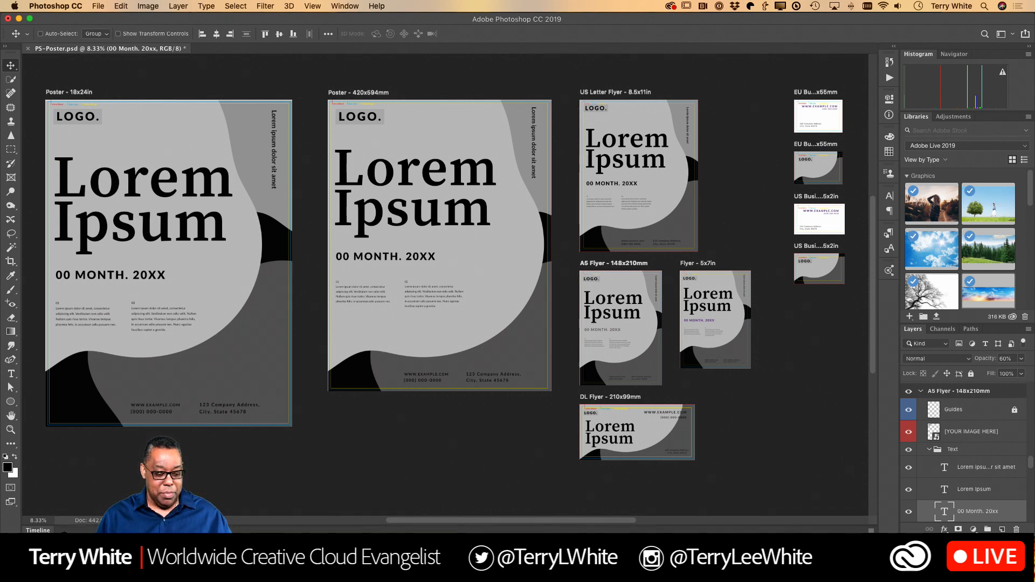
# Switch to Chrome and open the color.adobe.com website
pyautogui.click(252, 564)
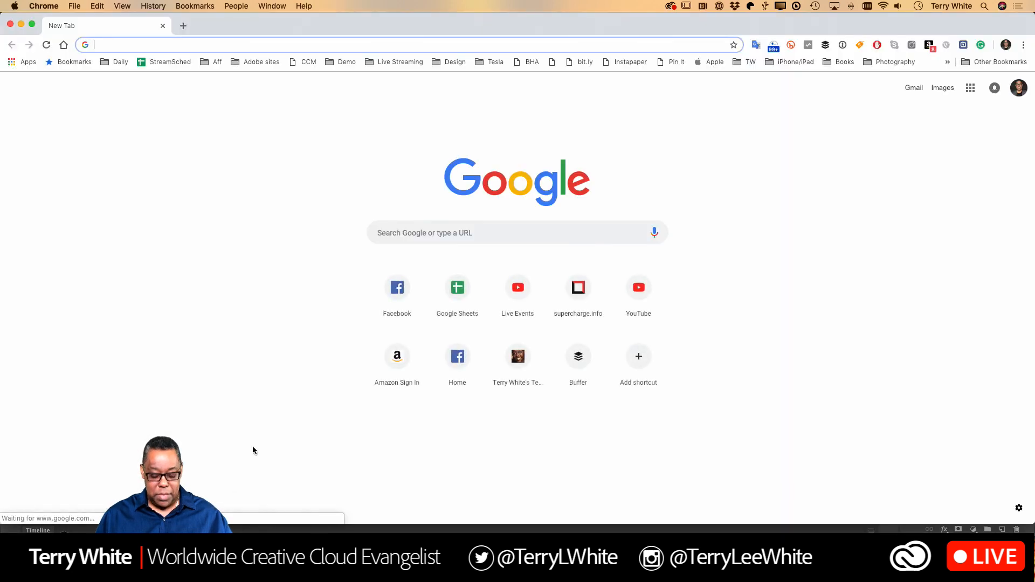
pyautogui.write('color.adobe.com')
pyautogui.press('Return')
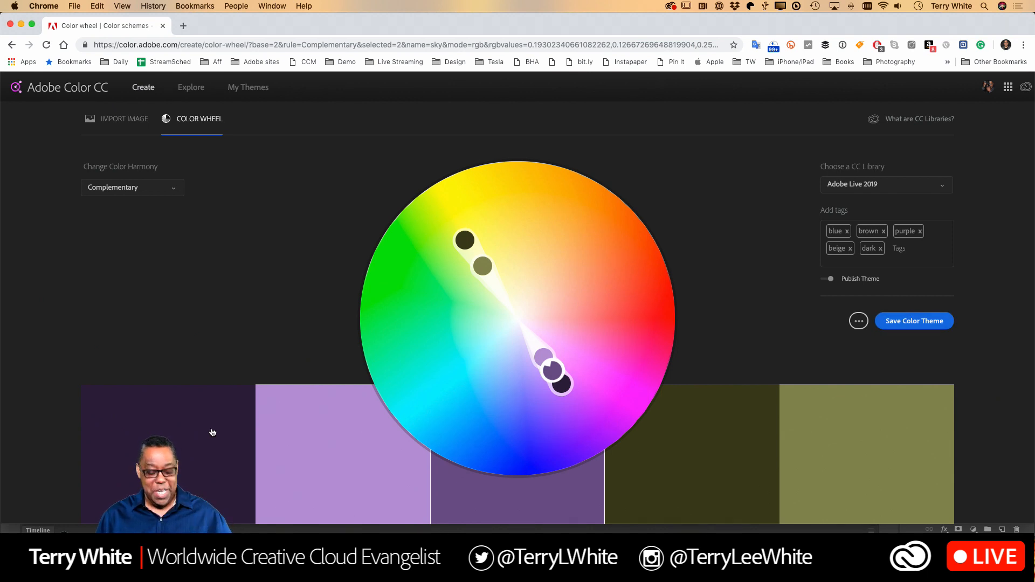
# Return to Photoshop, open the Adobe Color Themes extension and place it over the middle of the canvas
pyautogui.press('super+Tab')
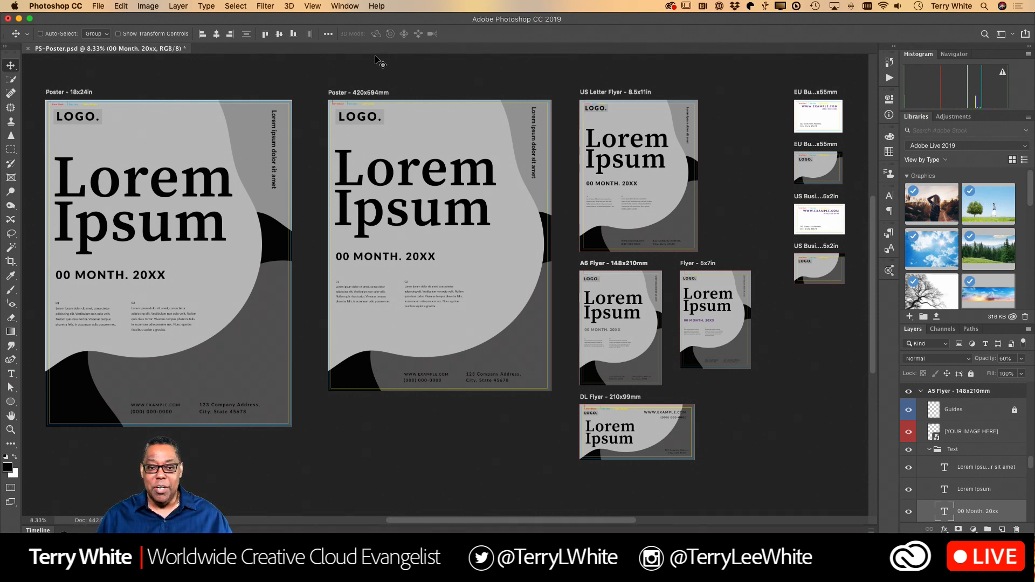
pyautogui.click(350, 7)
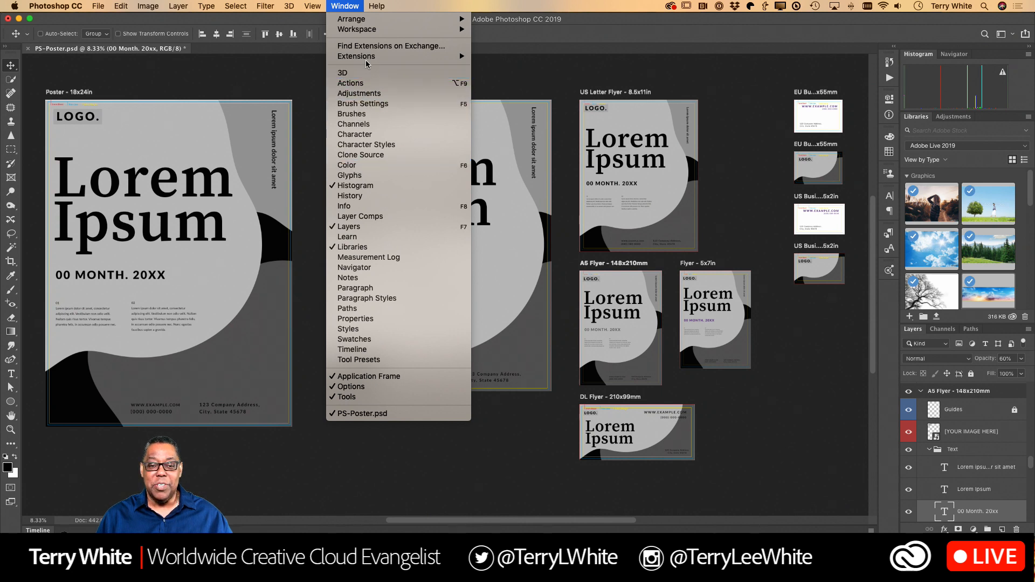
pyautogui.moveTo(367, 57)
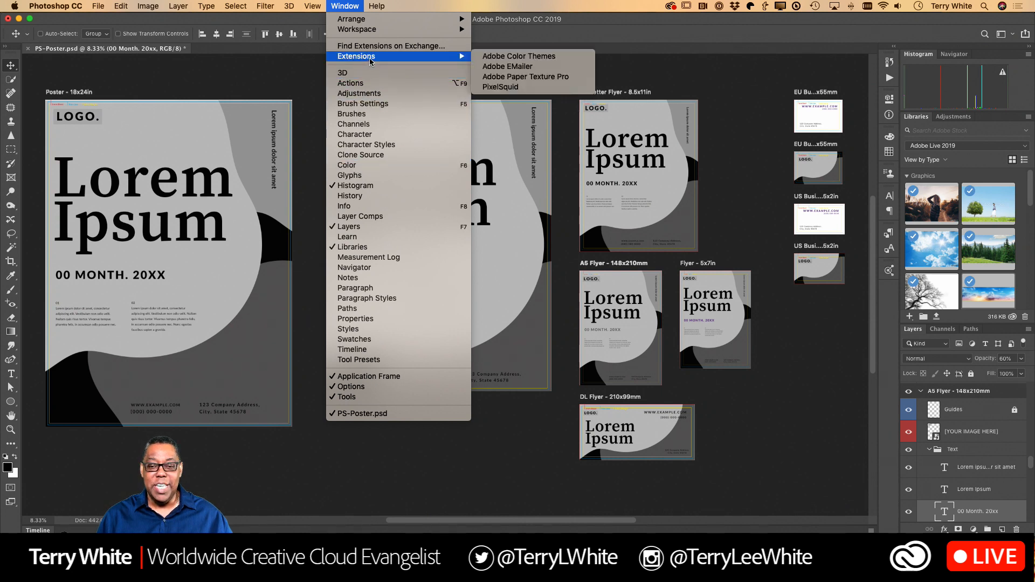
pyautogui.click(554, 61)
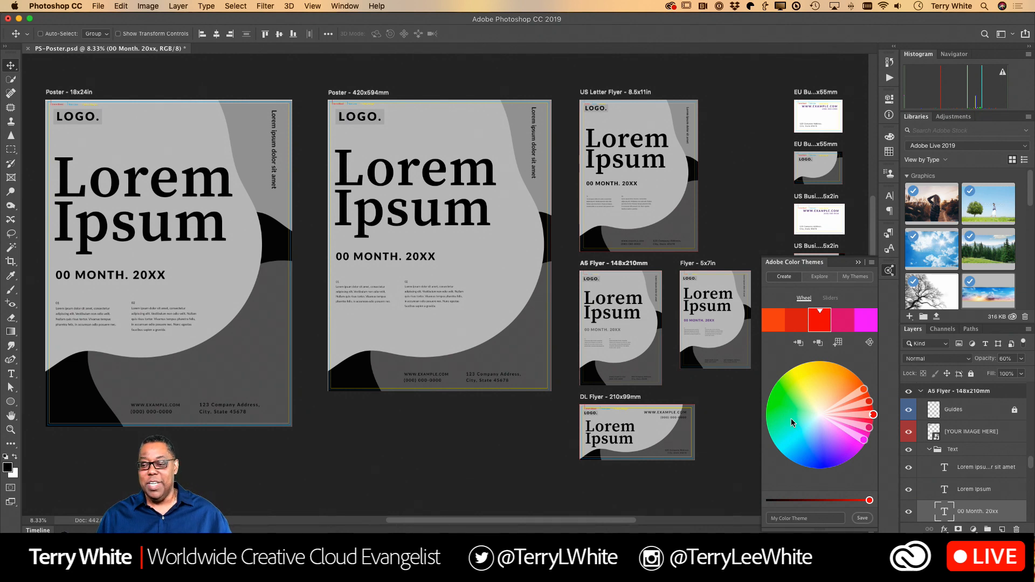
pyautogui.moveTo(806, 271); pyautogui.dragTo(519, 174)
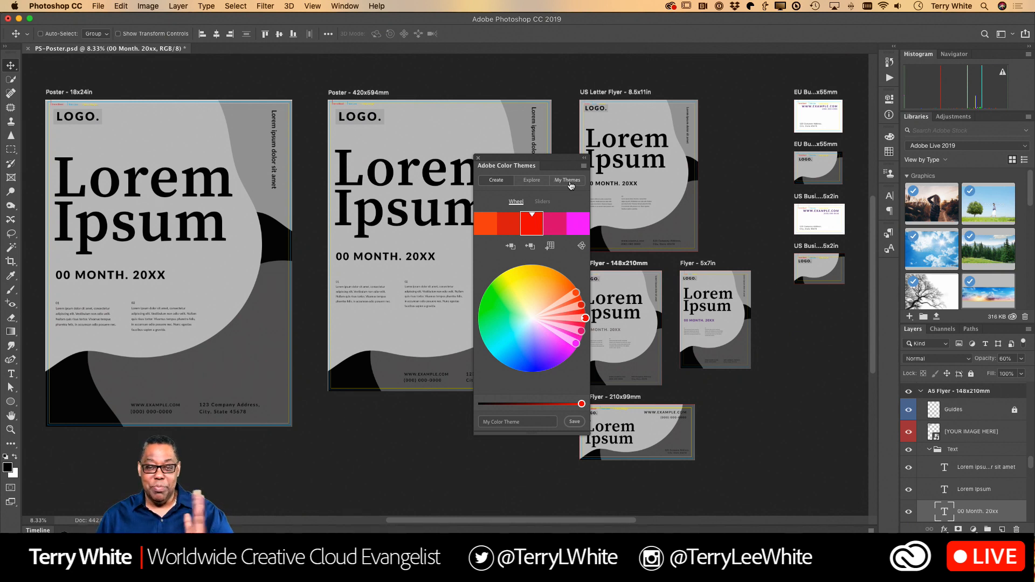
# Search the published color themes for "Valentines day"
pyautogui.click(532, 183)
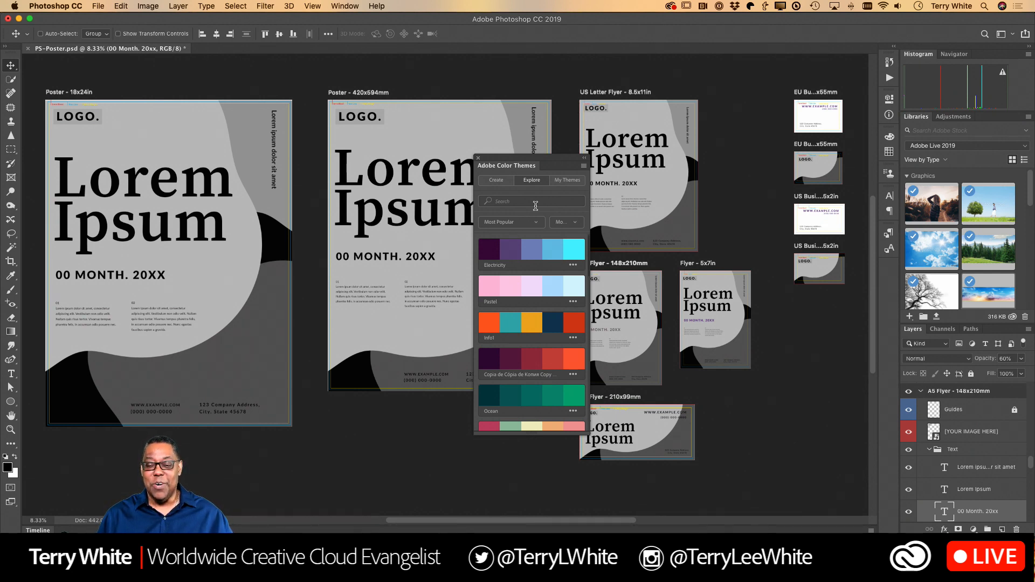
pyautogui.click(524, 203)
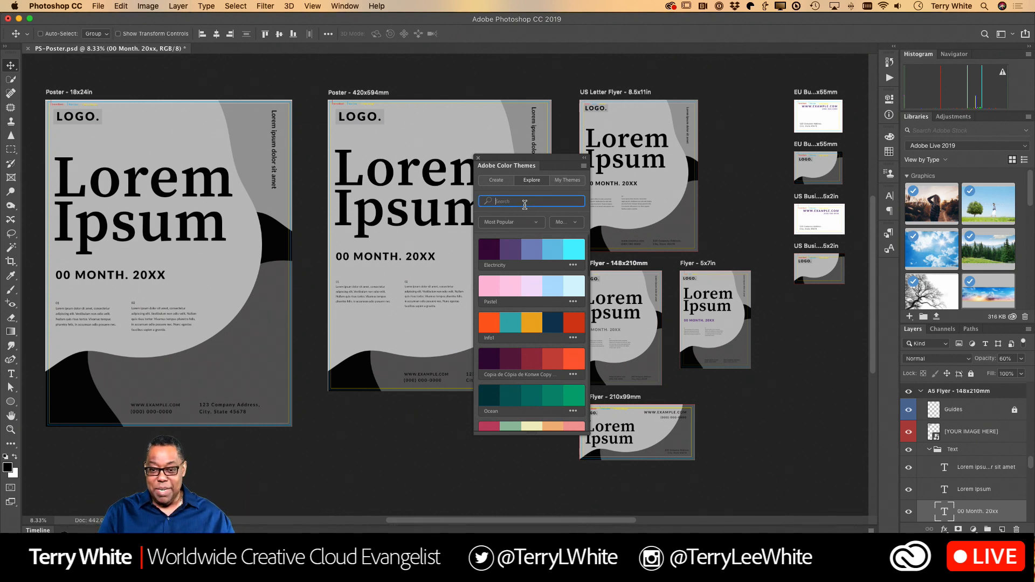
pyautogui.write('v')
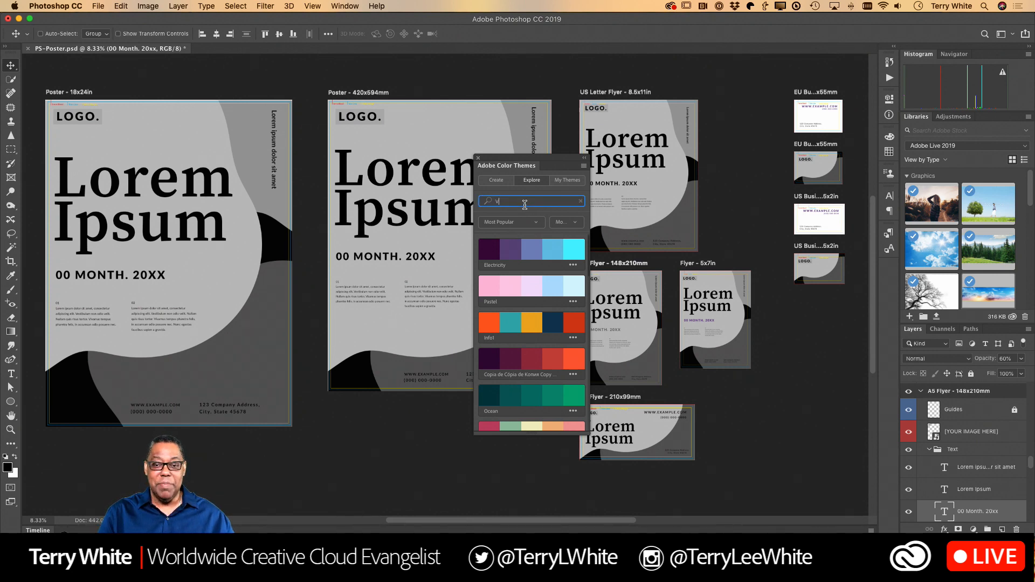
pyautogui.write('alentines')
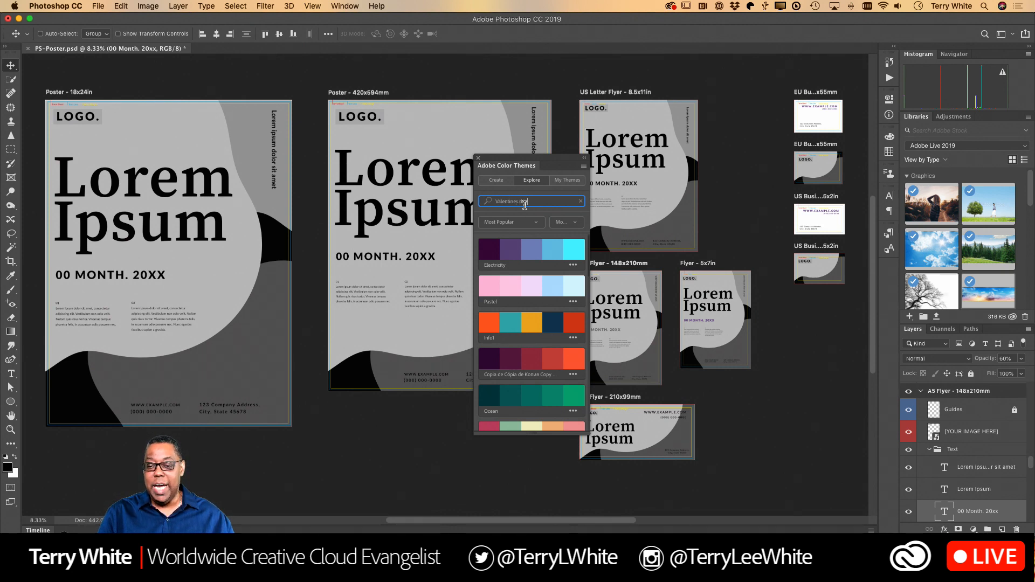
pyautogui.write(' da')
pyautogui.press('Return')
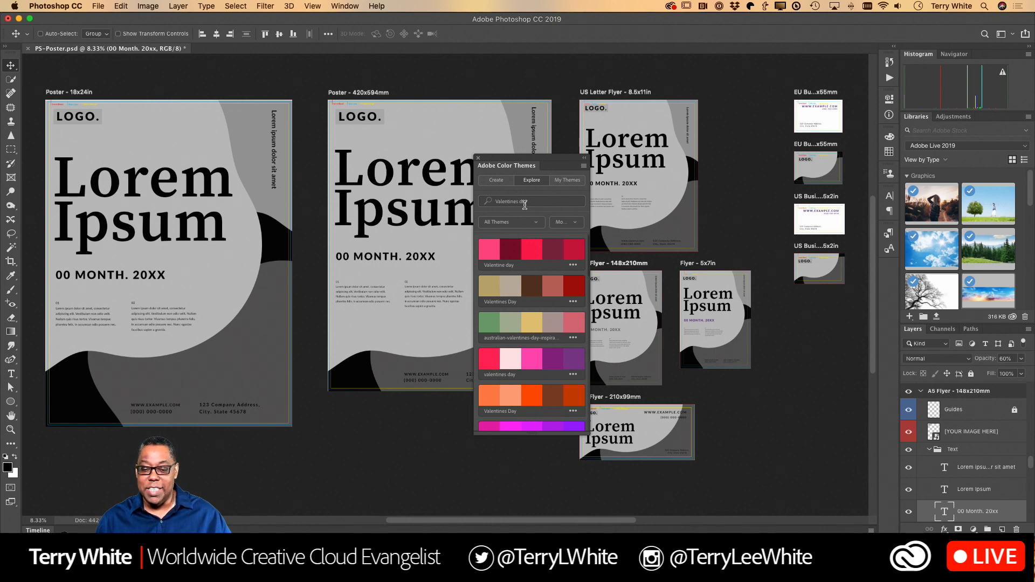
# Add the "Copy of Valentines Day" theme to the swatches, with the swatches displayed, and to My Favorites
pyautogui.scroll(-4, 539, 272)
pyautogui.scroll(-5, 541, 272)
pyautogui.scroll(-3, 542, 266)
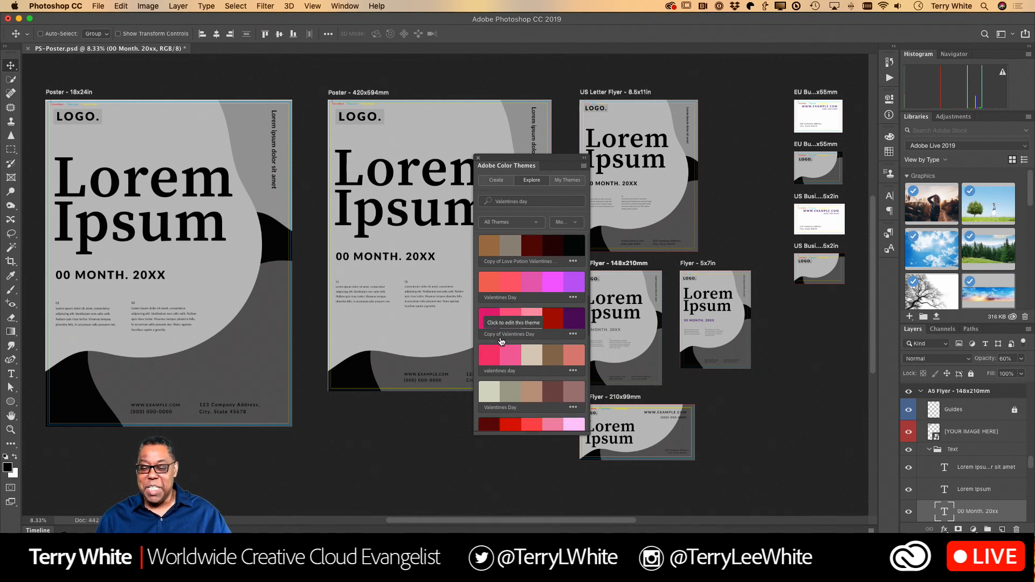
pyautogui.scroll(-3, 522, 347)
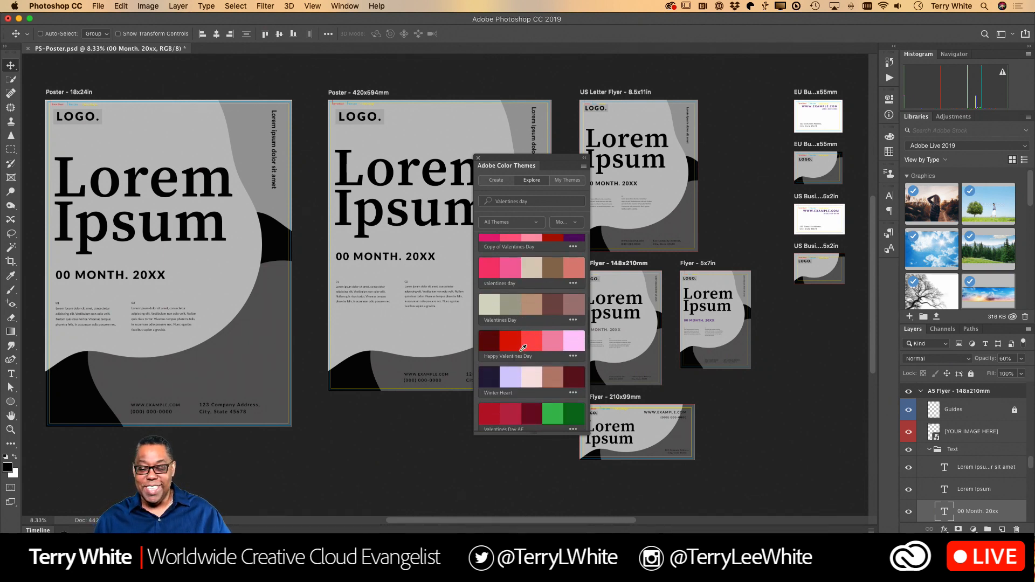
pyautogui.scroll(3, 522, 348)
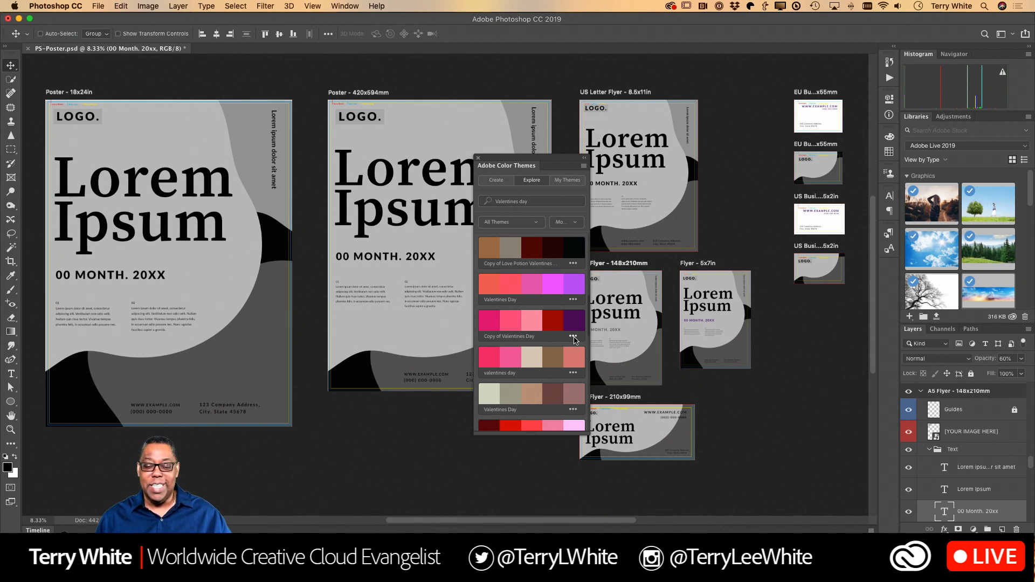
pyautogui.click(574, 338)
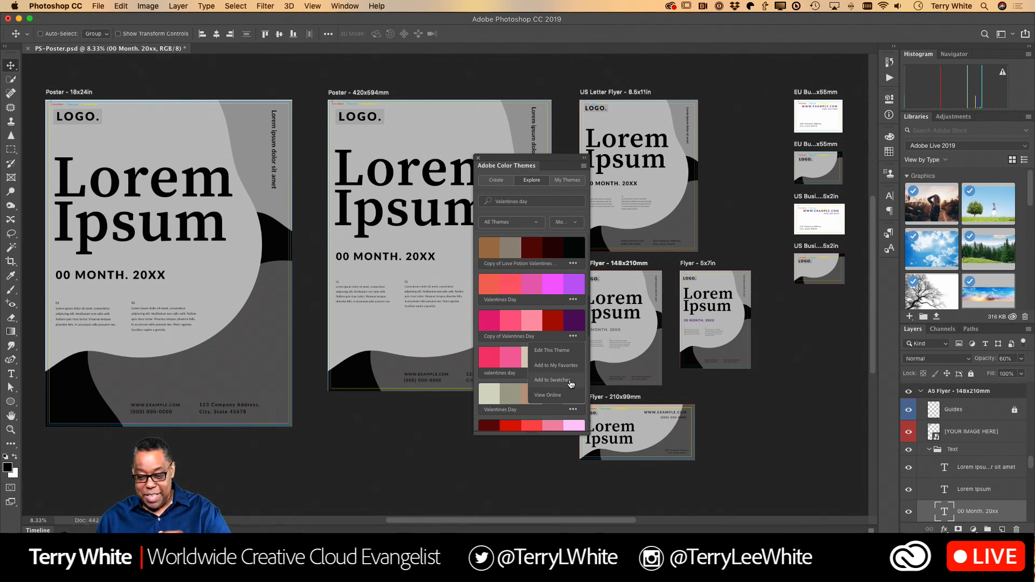
pyautogui.scroll(-1, 570, 384)
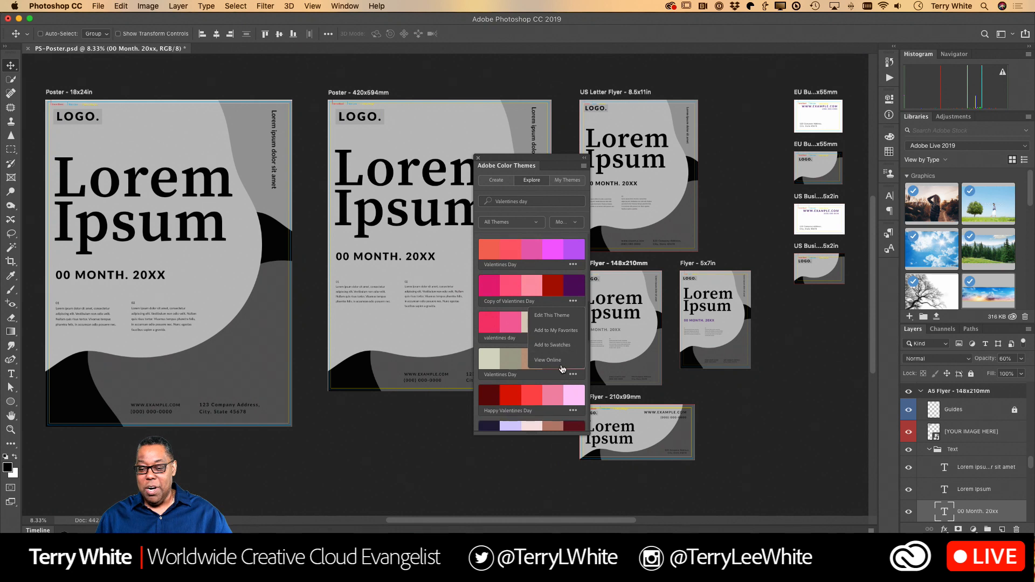
pyautogui.scroll(1, 563, 341)
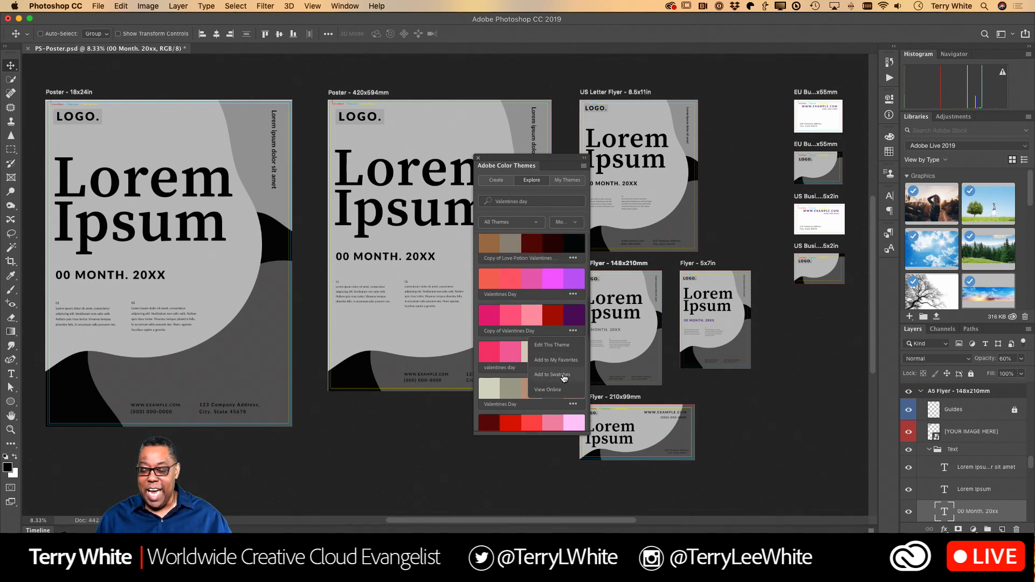
pyautogui.click(563, 375)
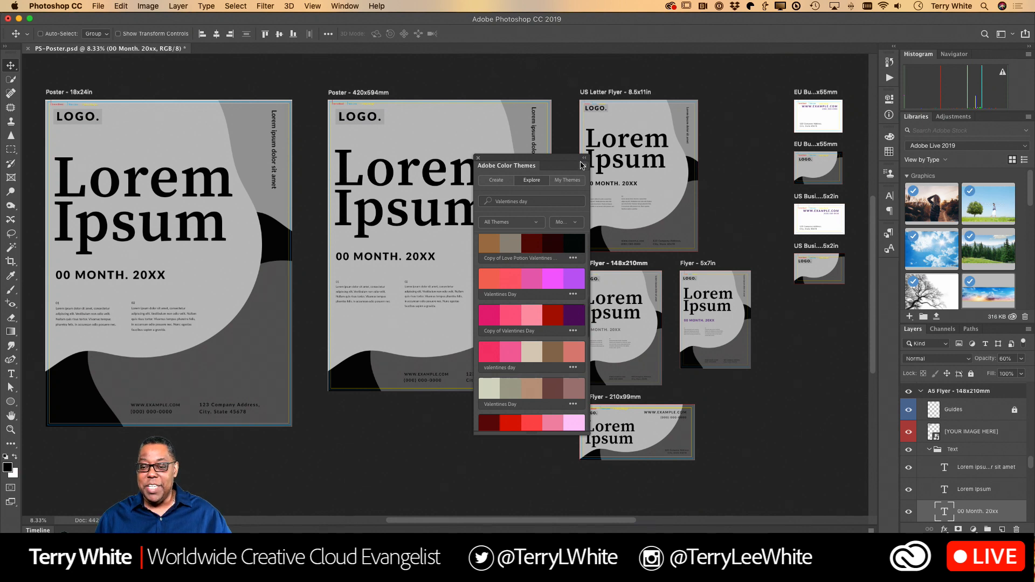
pyautogui.click(890, 152)
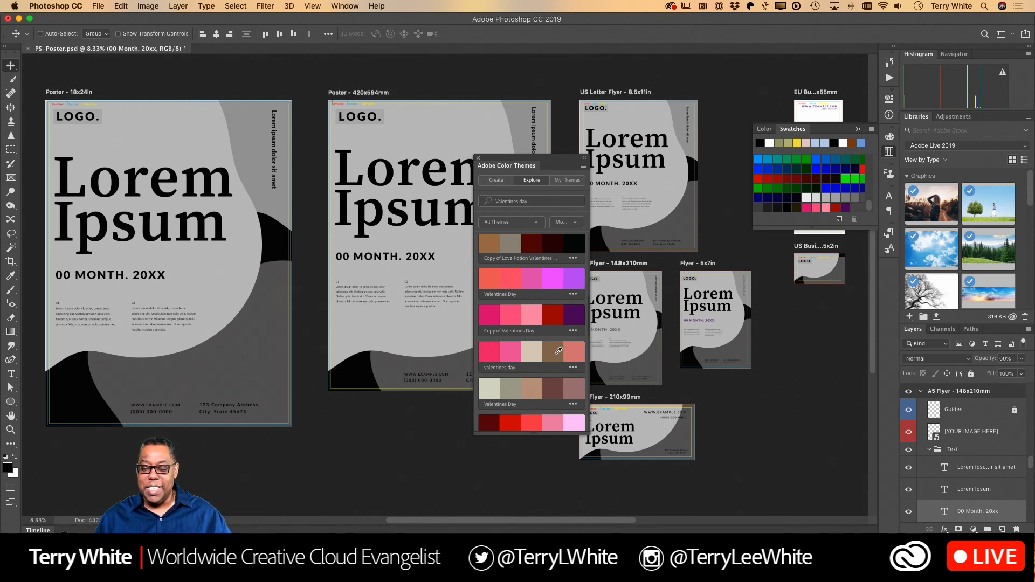
pyautogui.click(573, 331)
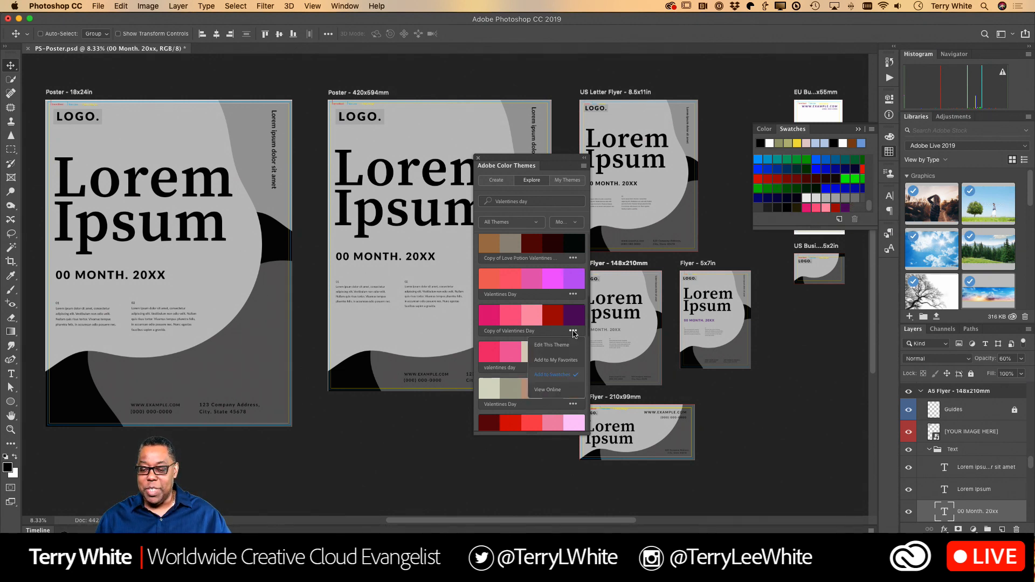
pyautogui.click(561, 359)
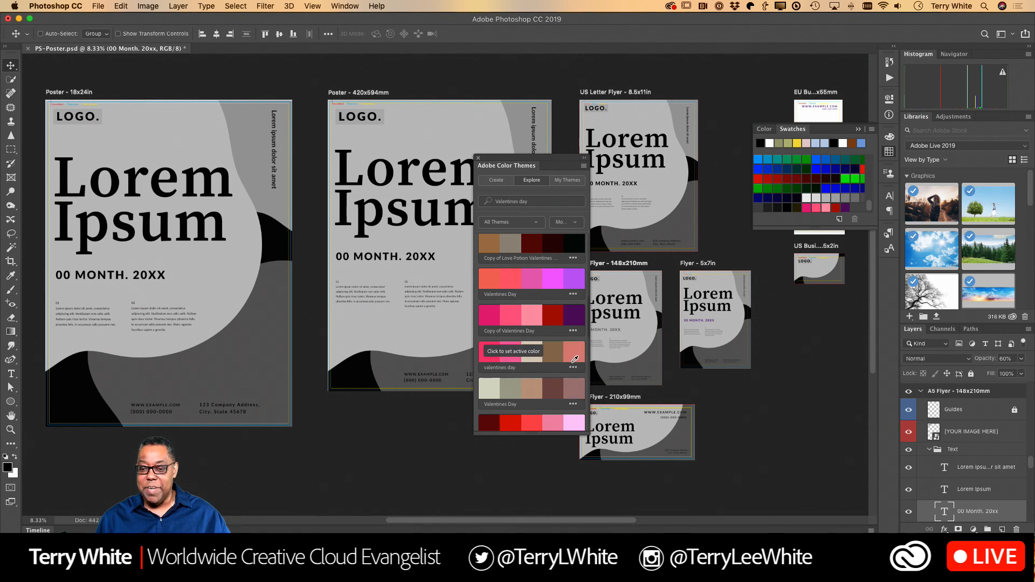
# Look through the saved color themes and the list of available libraries, keeping Adobe Live 2019 as the source
pyautogui.click(569, 184)
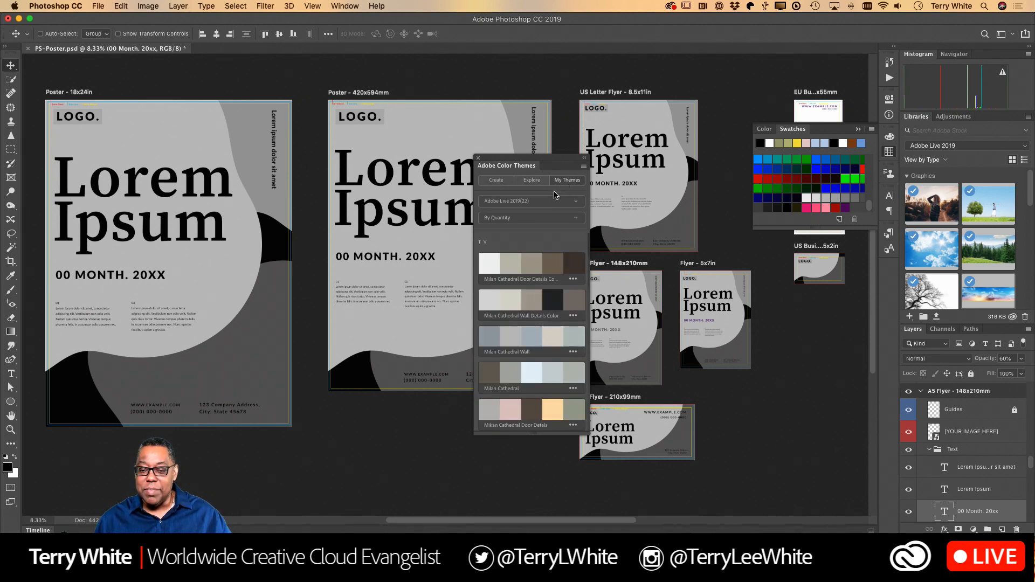
pyautogui.click(557, 206)
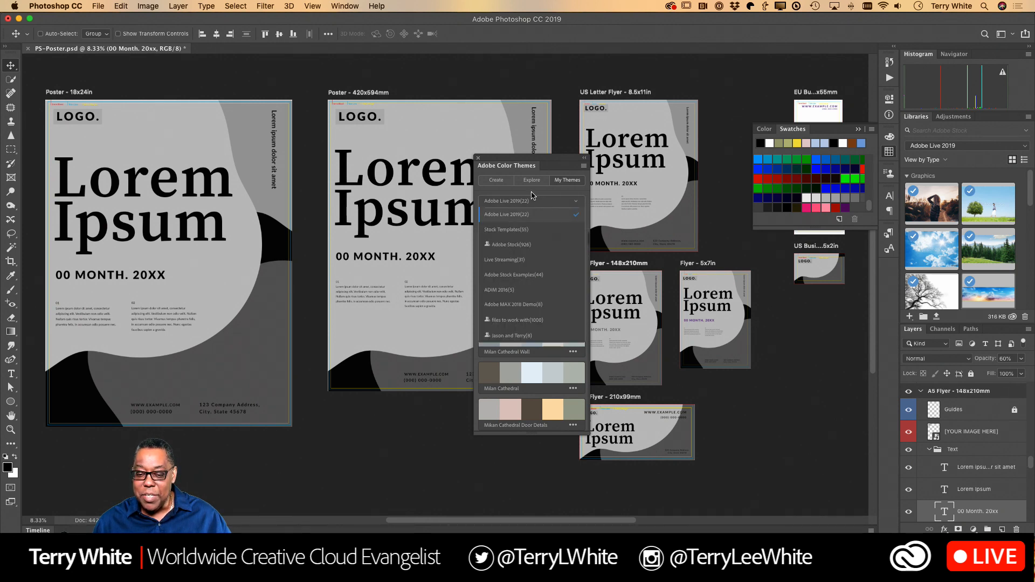
pyautogui.click(531, 196)
pyautogui.click(537, 188)
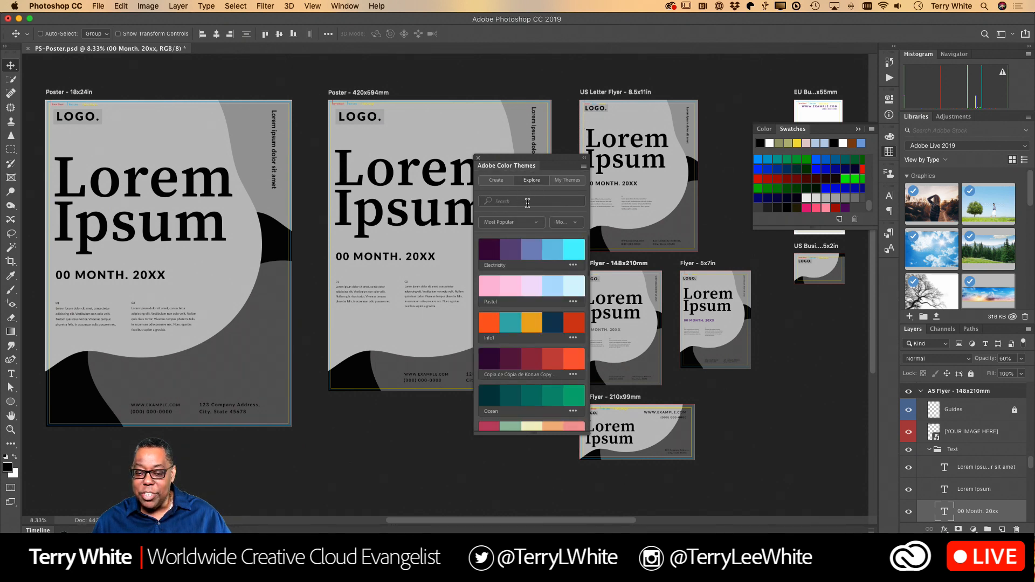
pyautogui.click(564, 182)
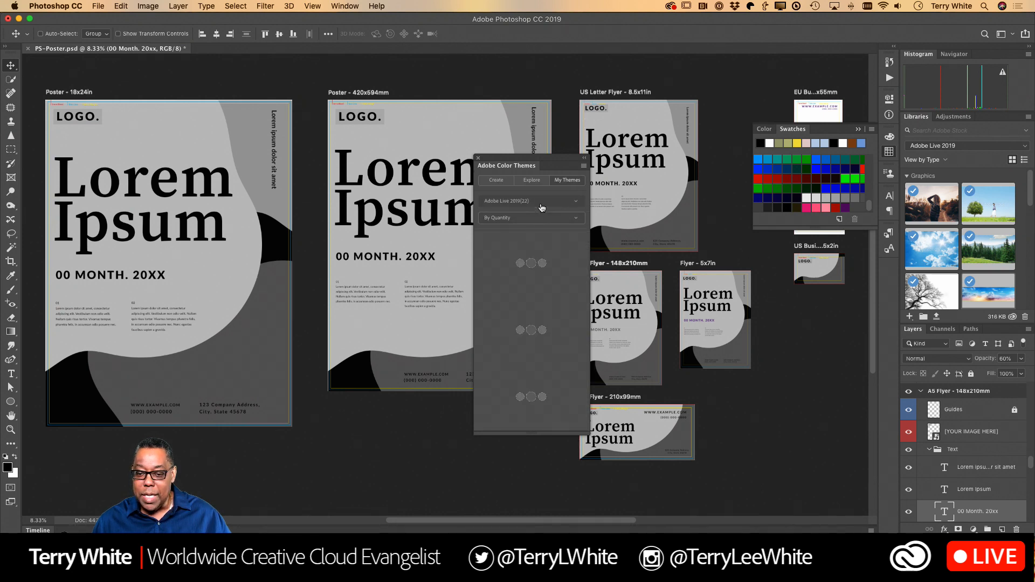
pyautogui.click(537, 205)
pyautogui.scroll(-5, 537, 238)
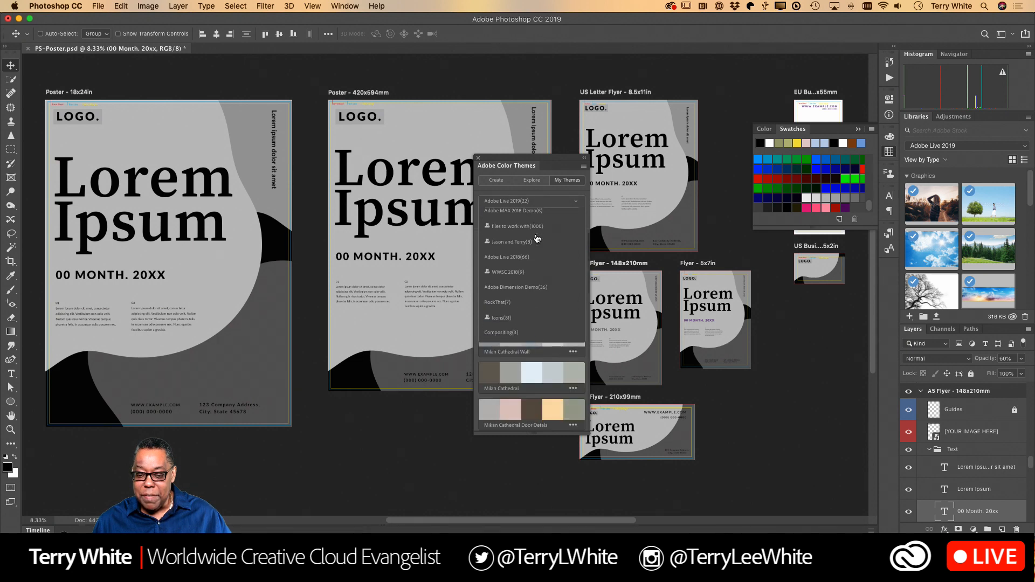
pyautogui.scroll(5, 537, 238)
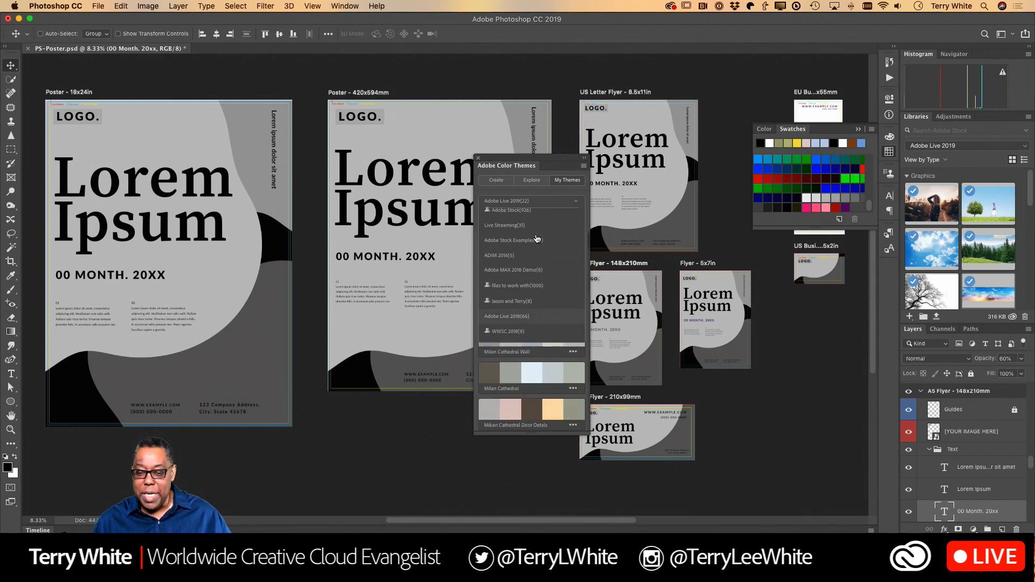
pyautogui.click(527, 191)
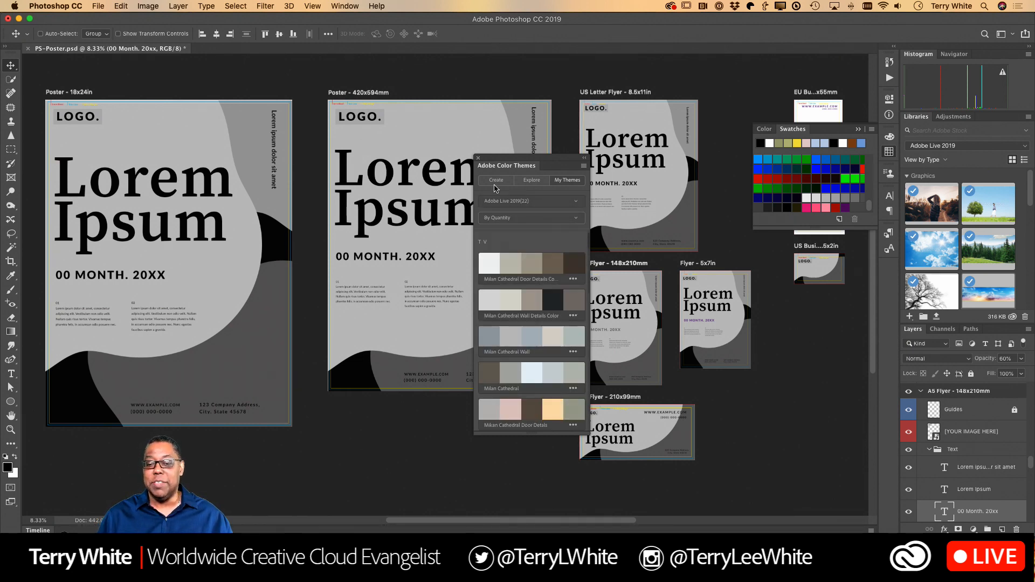
# Move Adobe Color Themes beneath the swatches and show its color wheel for creating a theme
pyautogui.click(522, 184)
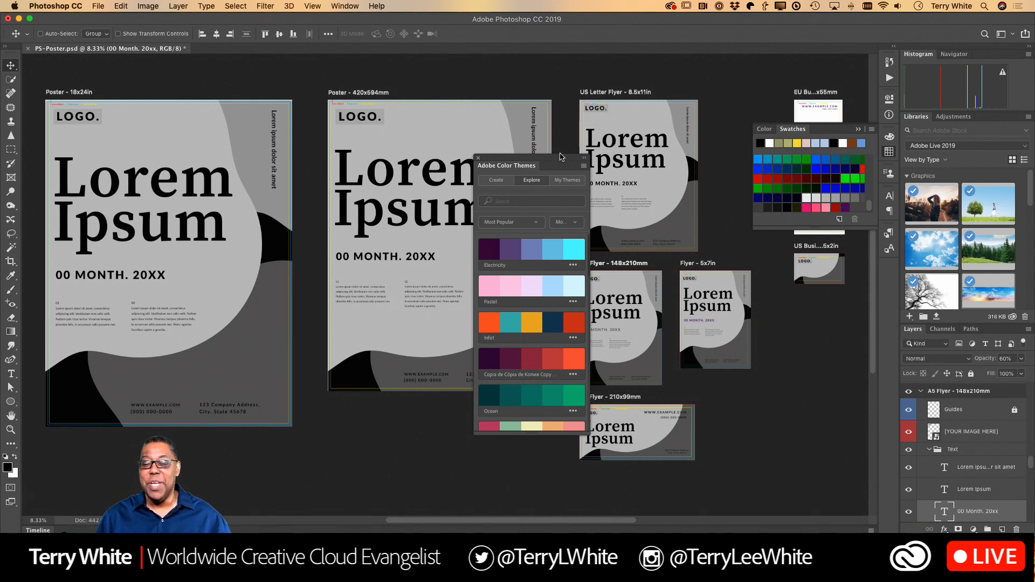
pyautogui.moveTo(529, 160); pyautogui.dragTo(798, 246)
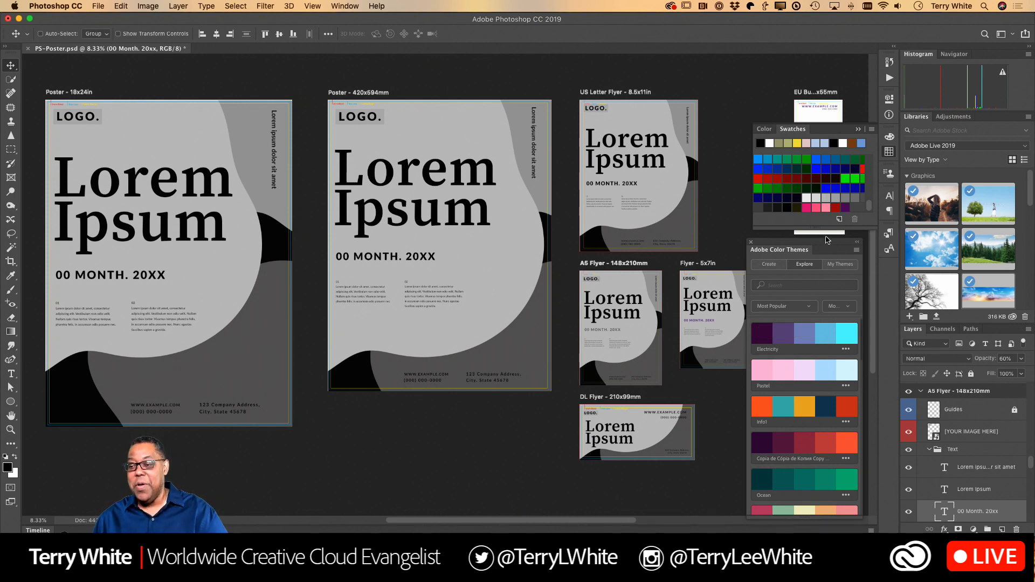
pyautogui.click(775, 268)
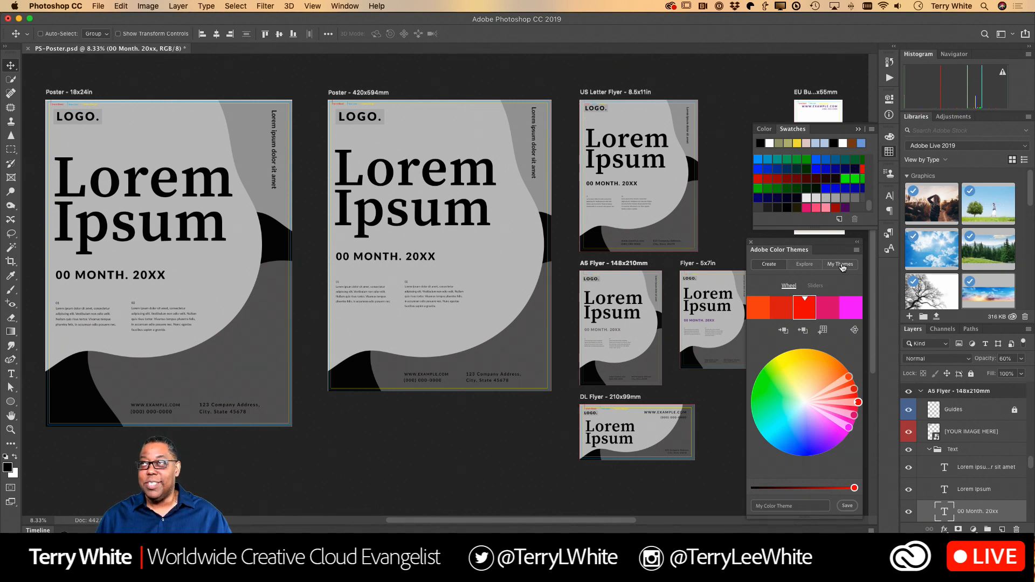
# Open the Beautiful pine trees photo from the library and sample the blue sky as the foreground color with the Eyedropper
pyautogui.doubleClick(978, 245)
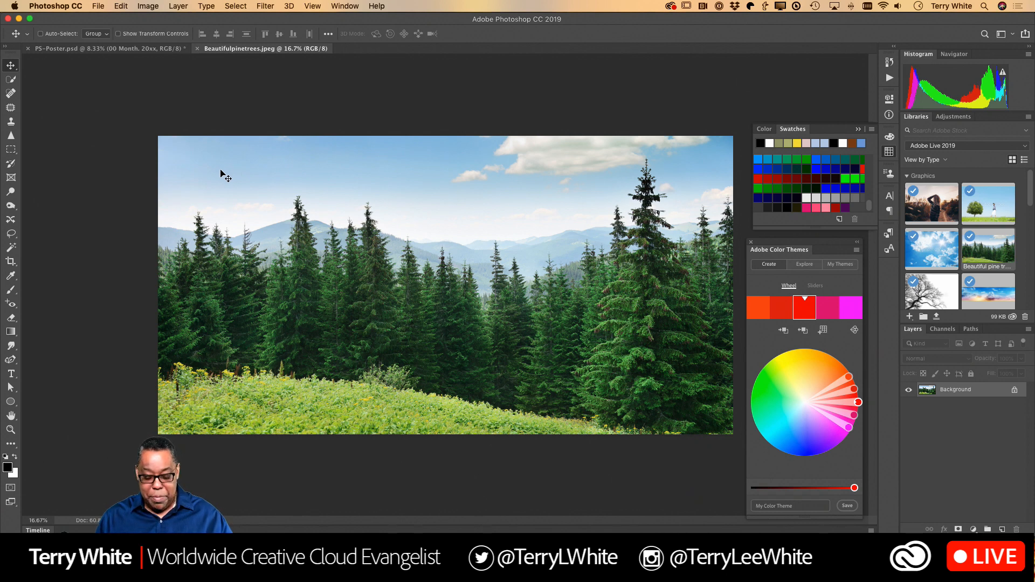
pyautogui.press('i')
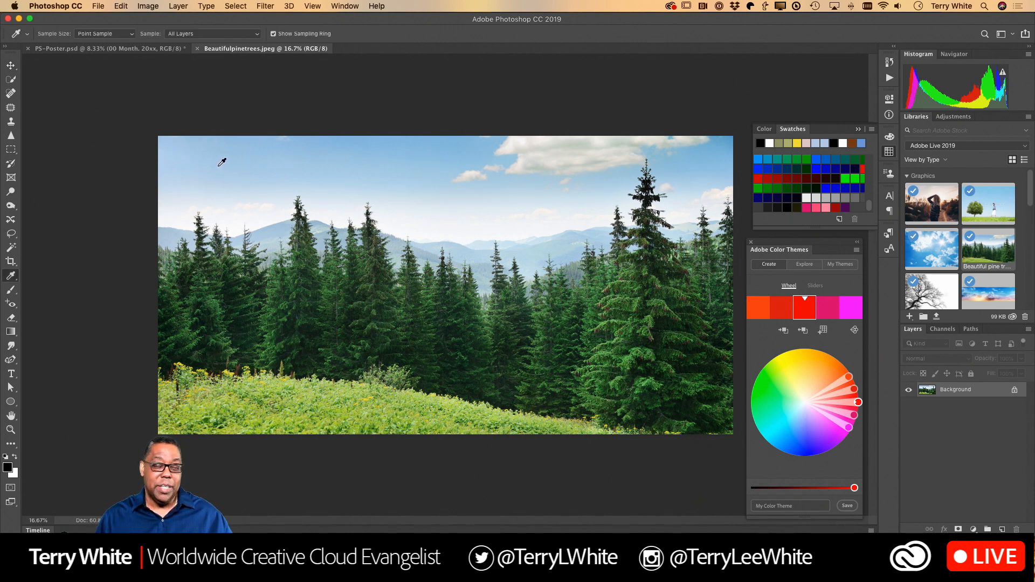
pyautogui.click(221, 164)
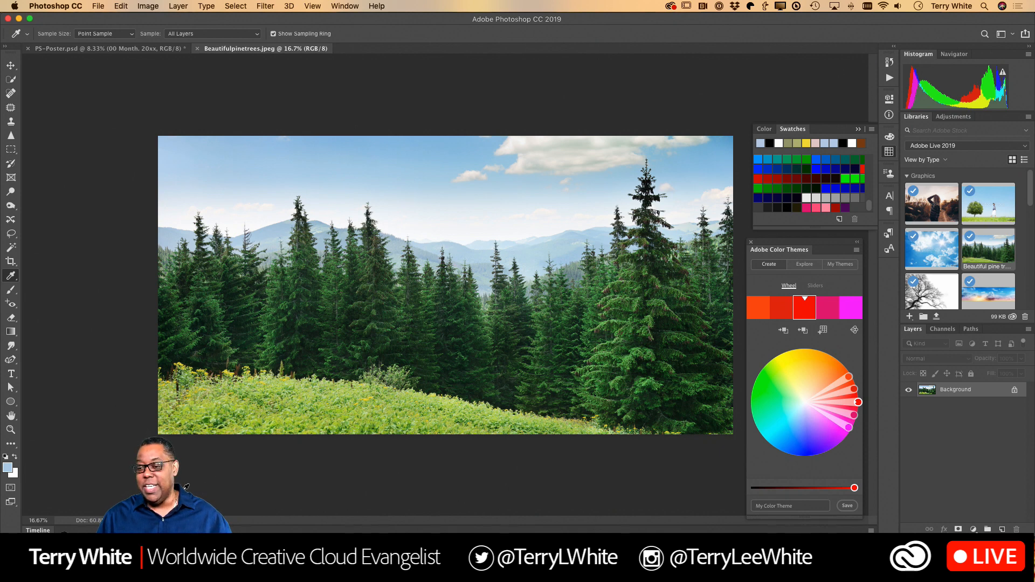
# Move Adobe Color Themes over the photo and build a Complementary theme from the sampled foreground blue as its base color
pyautogui.moveTo(790, 251); pyautogui.dragTo(462, 150)
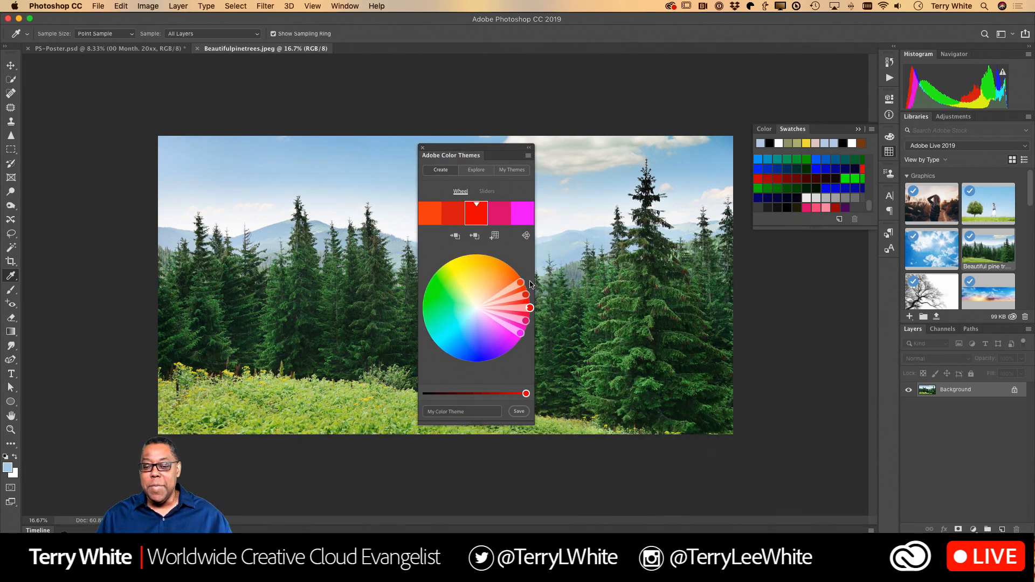
pyautogui.click(475, 239)
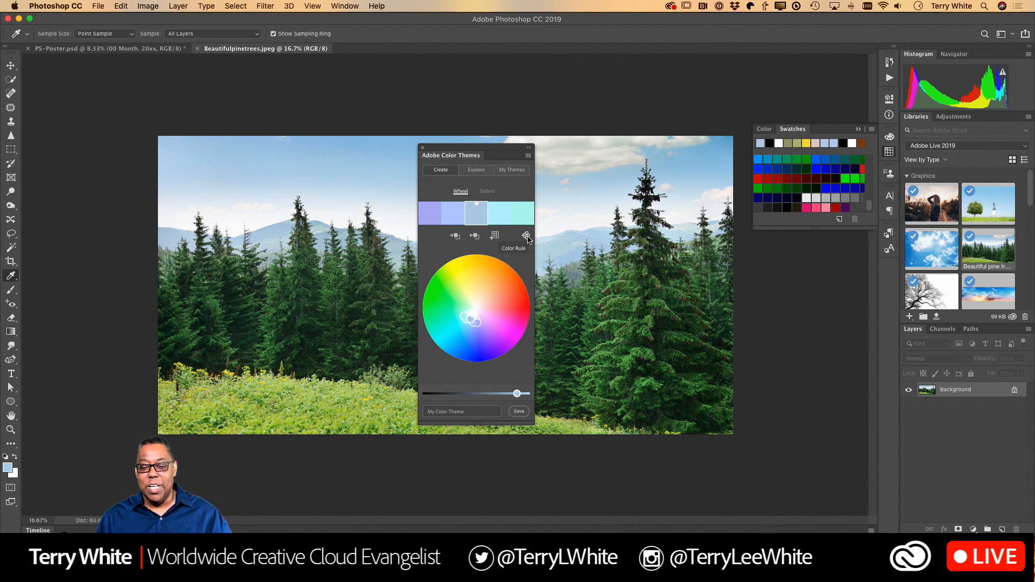
pyautogui.click(527, 238)
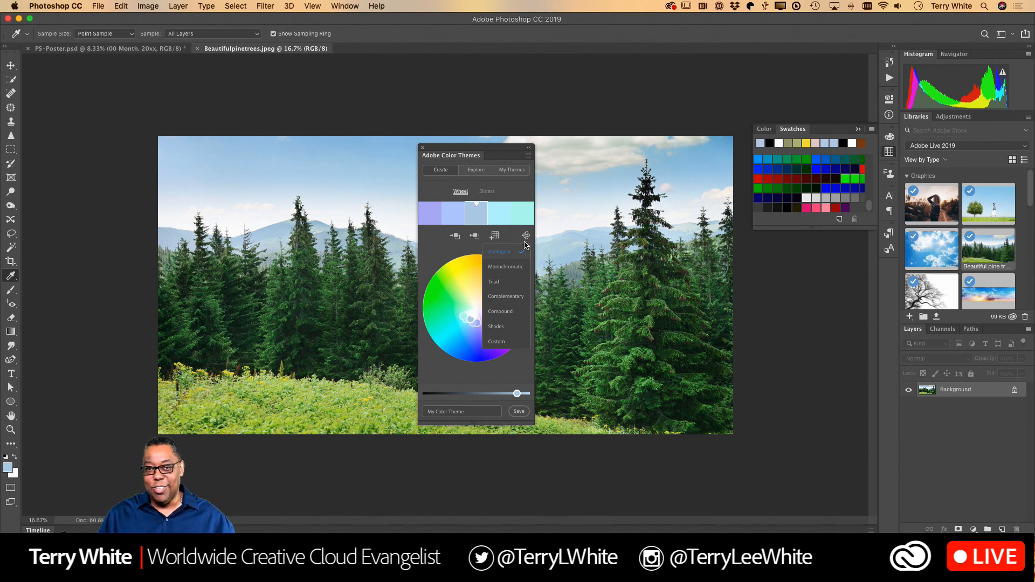
pyautogui.click(512, 297)
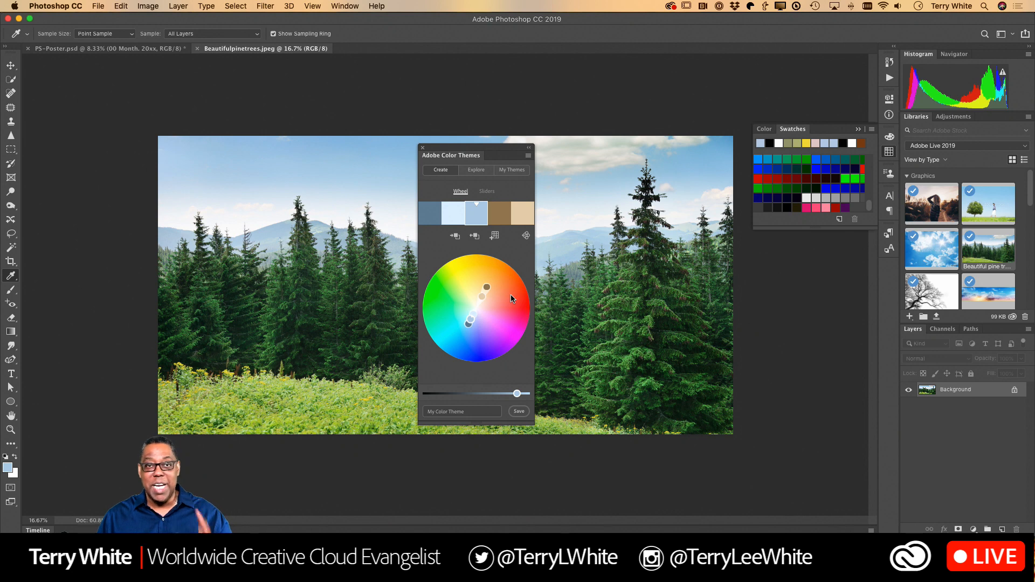
# Try the Triad, Compound, Shades and Monochromatic color rules on the theme
pyautogui.click(526, 236)
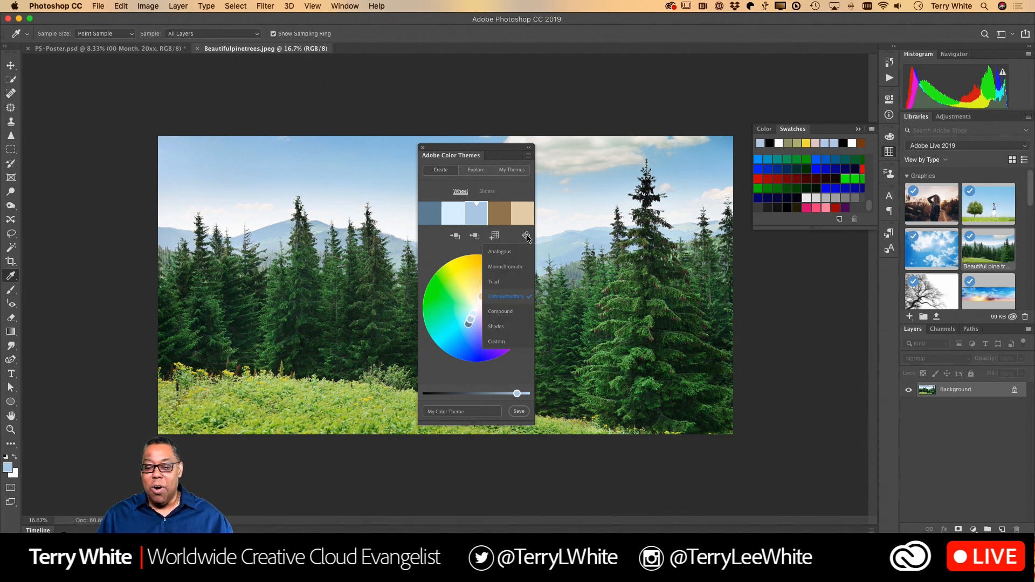
pyautogui.click(510, 280)
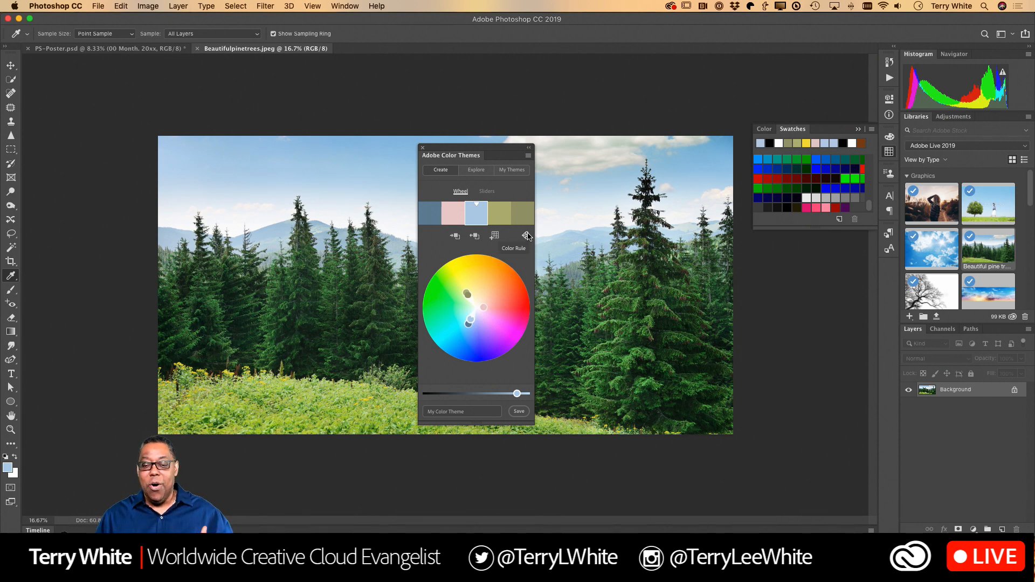
pyautogui.click(525, 236)
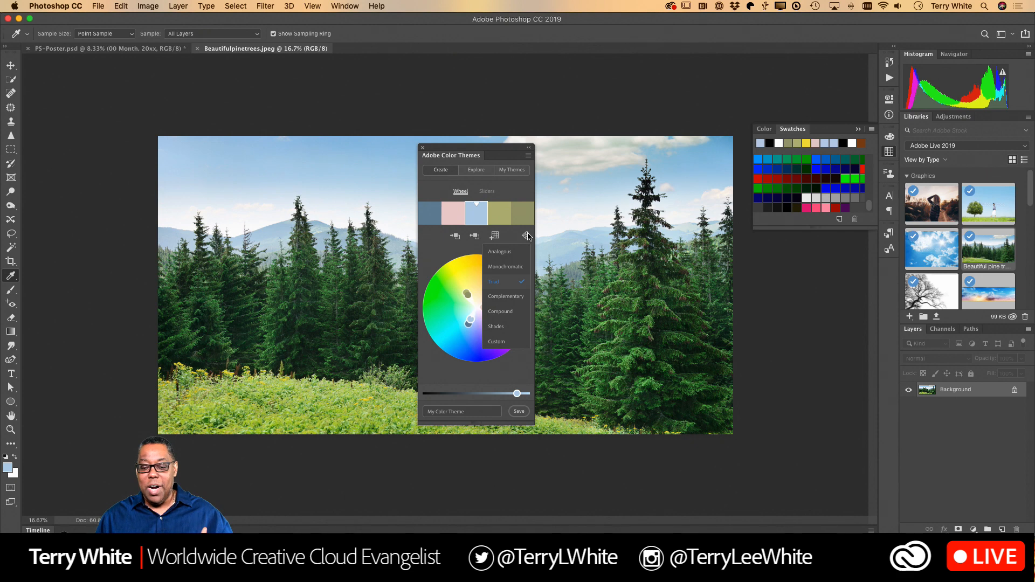
pyautogui.click(511, 298)
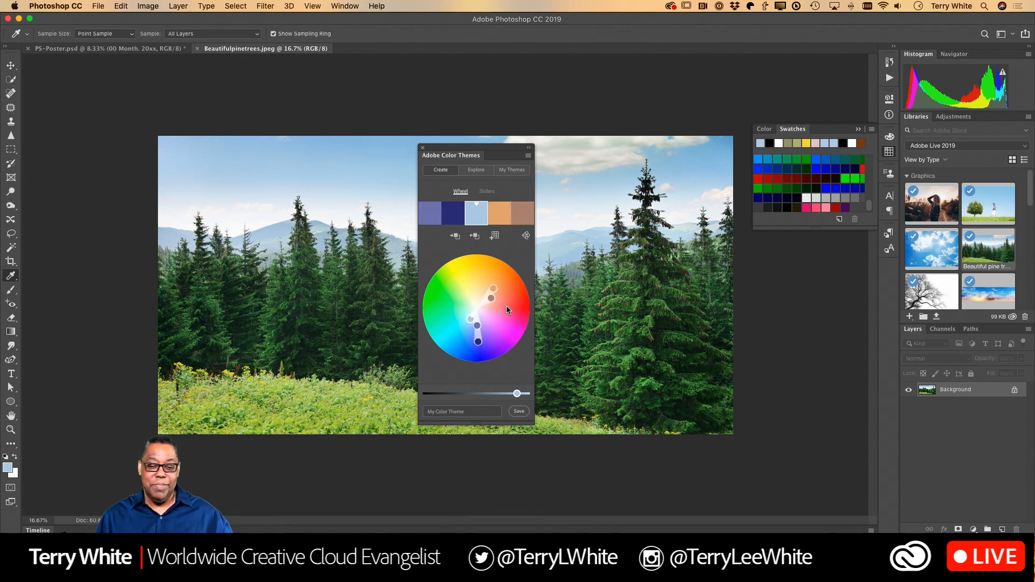
pyautogui.click(526, 236)
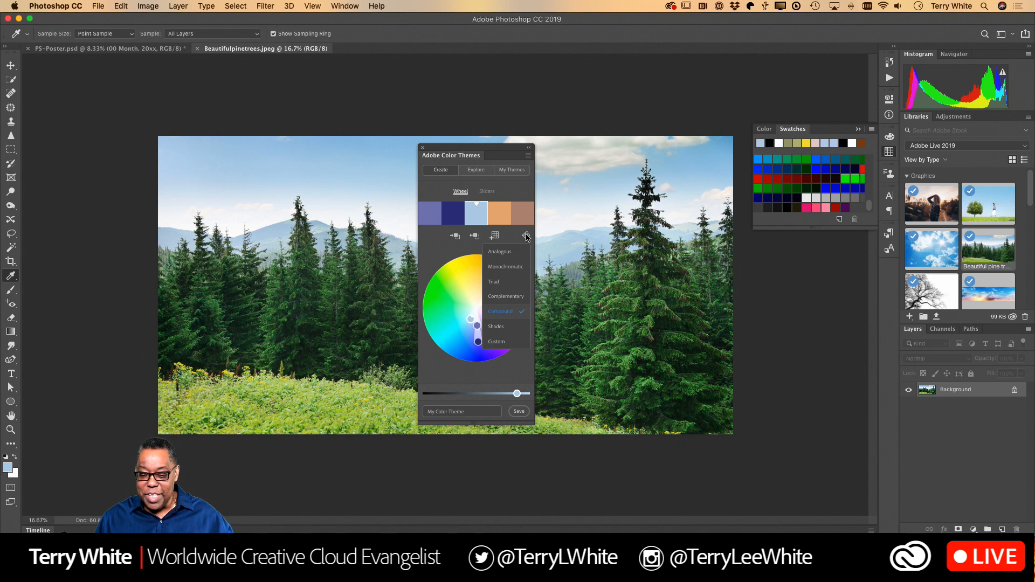
pyautogui.click(503, 327)
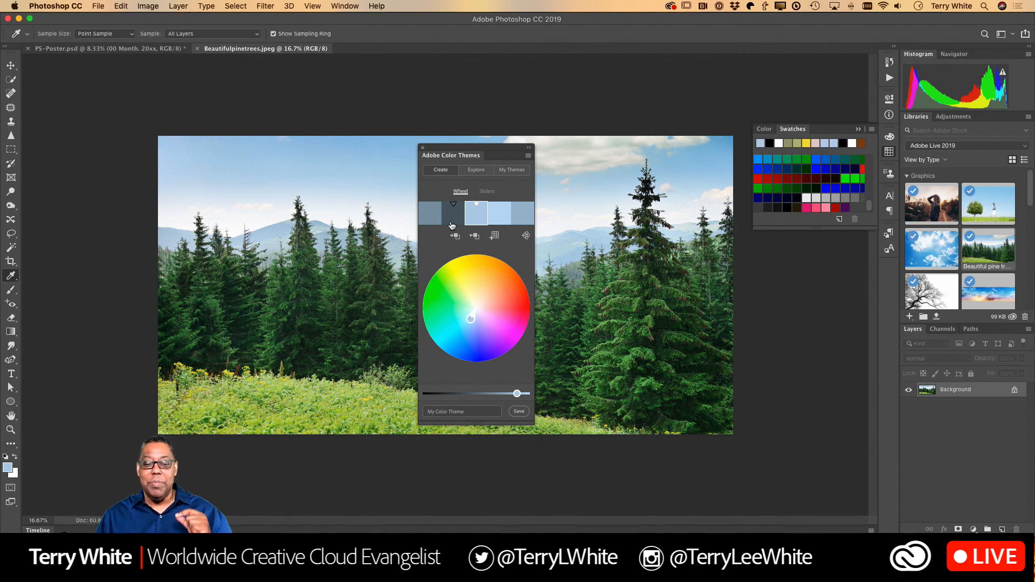
pyautogui.click(525, 237)
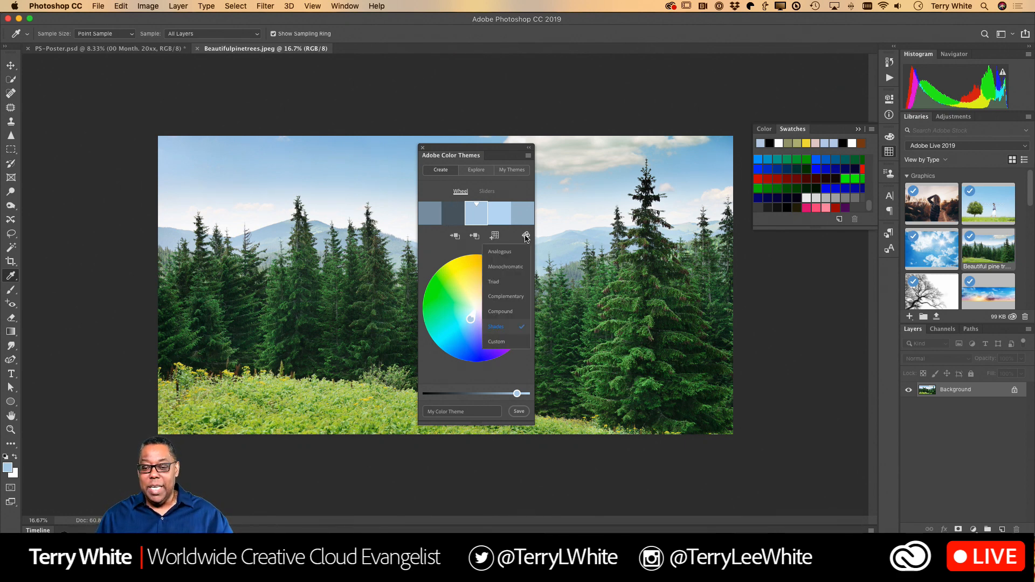
pyautogui.click(516, 268)
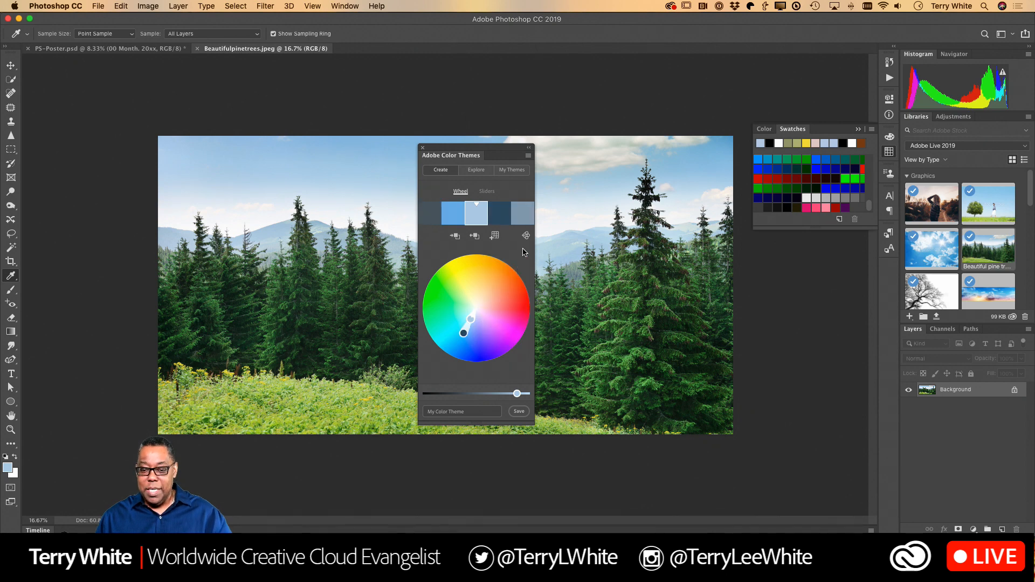
# Switch the theme to the Custom rule and shift its base color toward purple on the color wheel
pyautogui.click(527, 236)
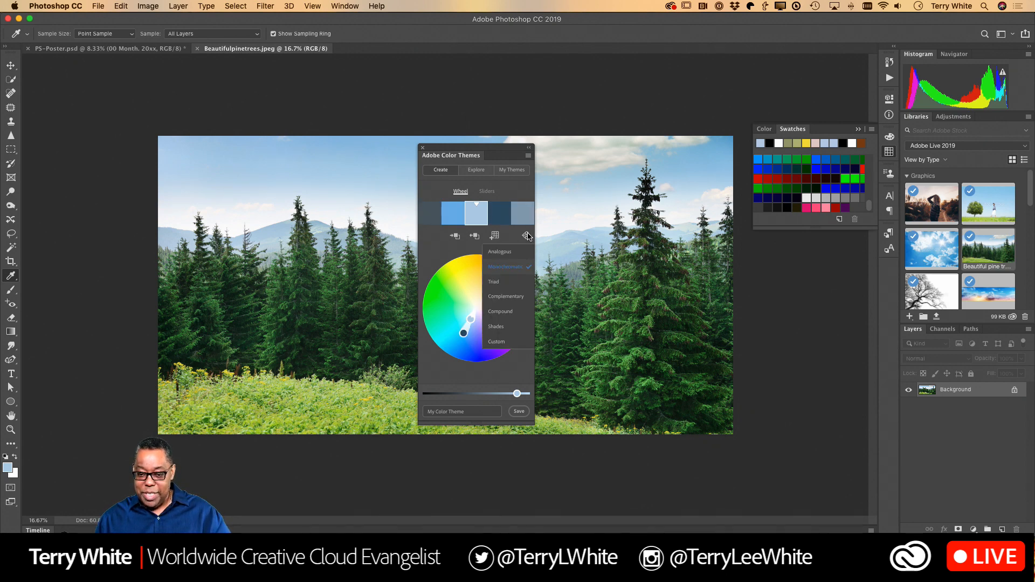
pyautogui.click(502, 345)
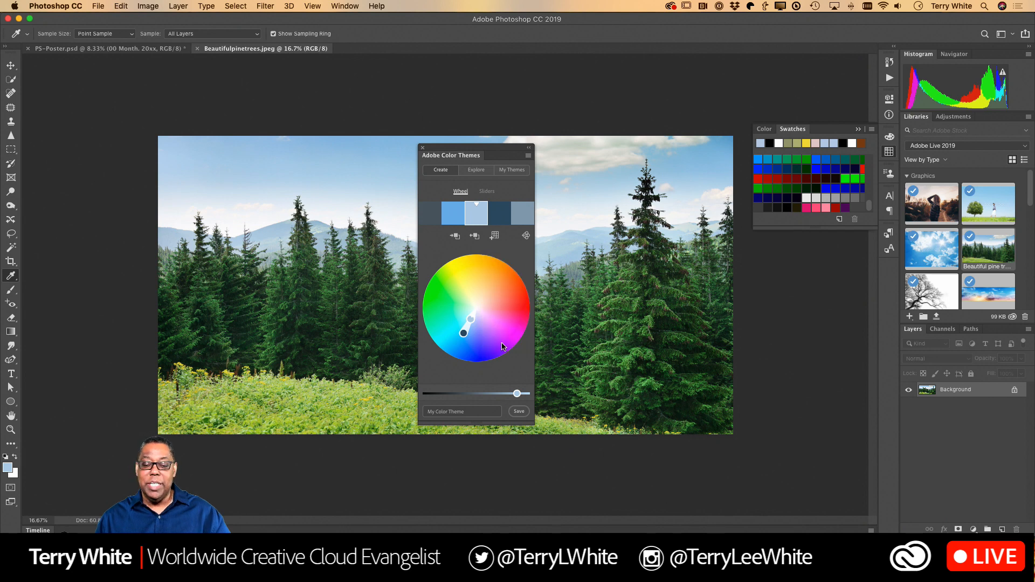
pyautogui.moveTo(470, 319)
pyautogui.mouseDown()
pyautogui.moveTo(508, 316)
pyautogui.moveTo(479, 330)
pyautogui.mouseUp()
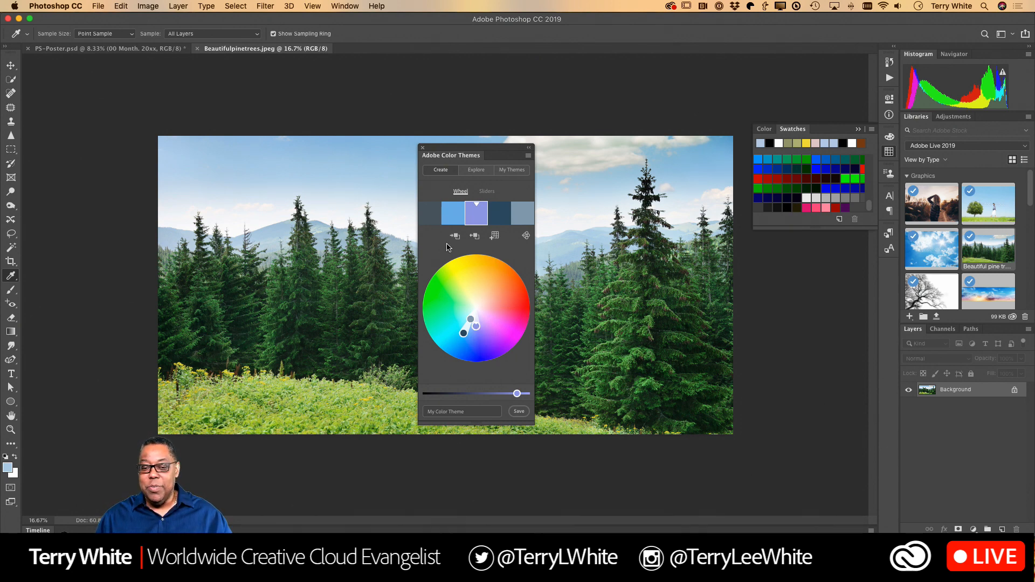
# Resample the photo's blue sky as the theme's base color and apply the Complementary rule
pyautogui.click(218, 171)
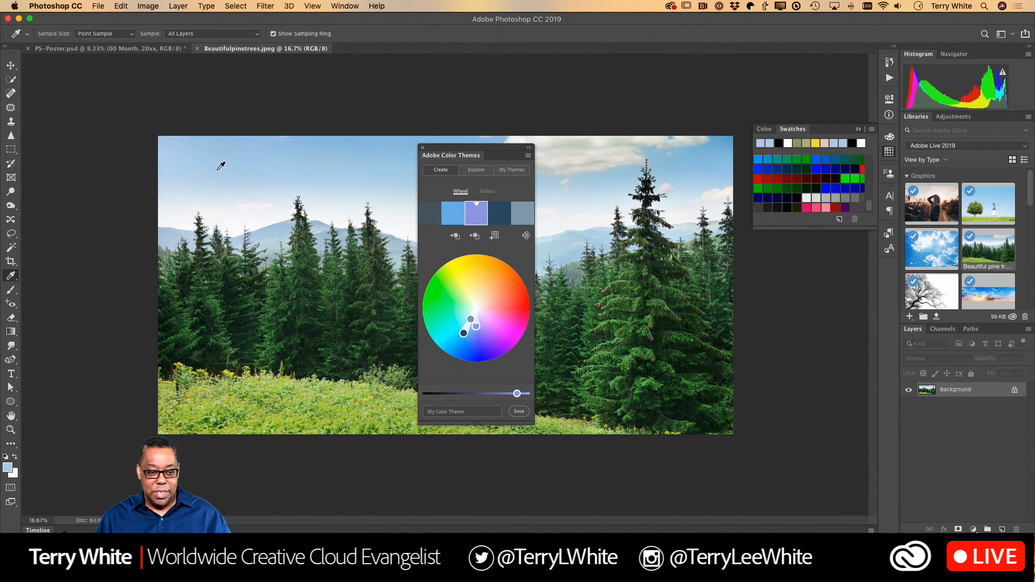
pyautogui.click(476, 239)
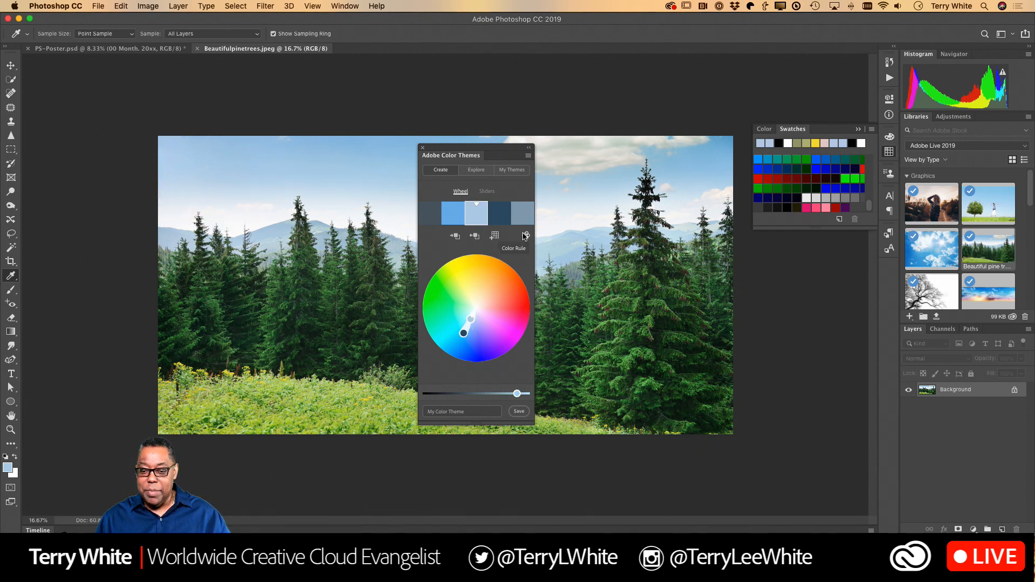
pyautogui.click(526, 236)
pyautogui.click(508, 297)
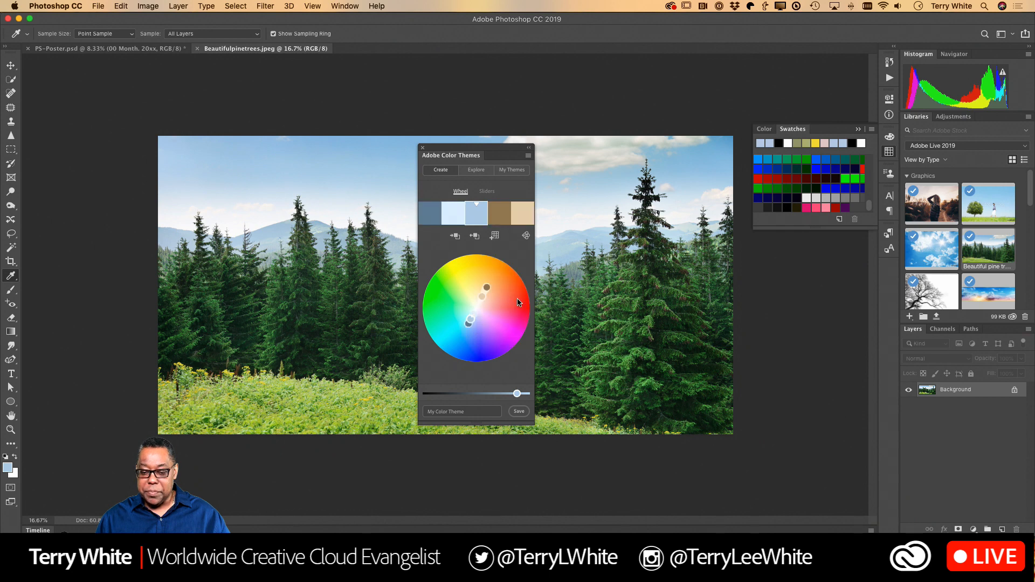
# Name the theme "Feb11-Color Theme" and save it to the Adobe Live 2019 library
pyautogui.click(468, 414)
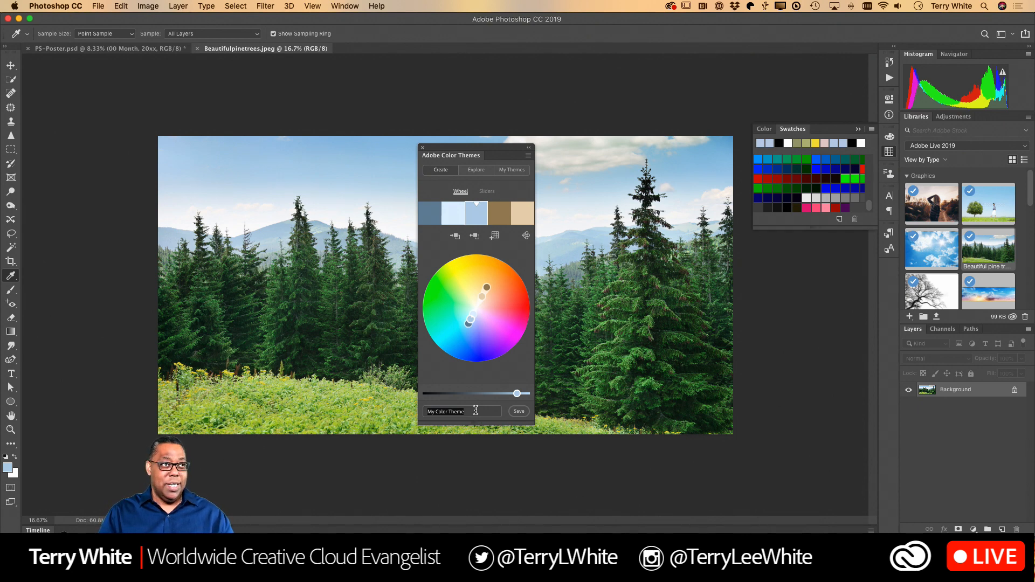
pyautogui.write('Feb11-Color')
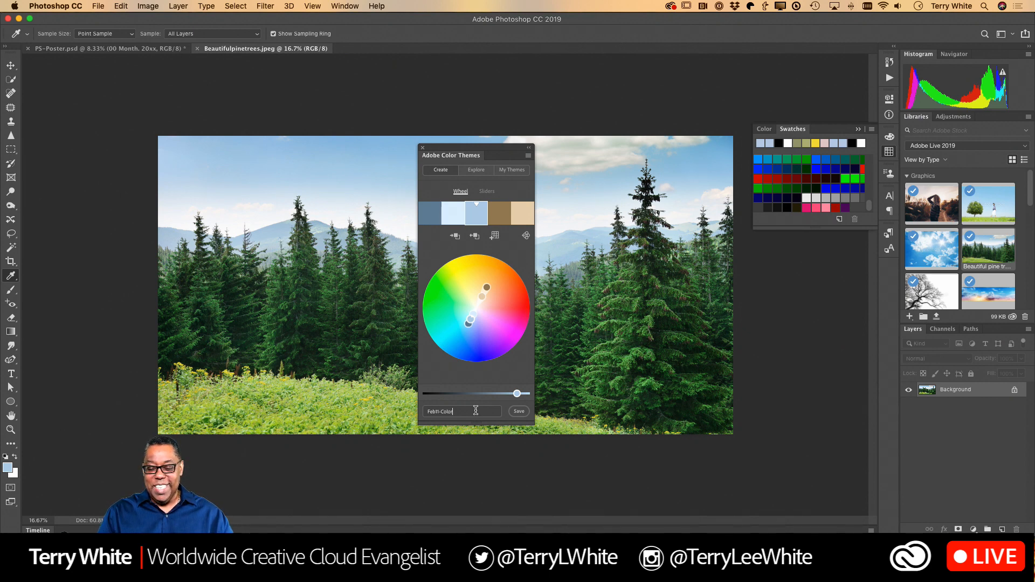
pyautogui.write(' Theme')
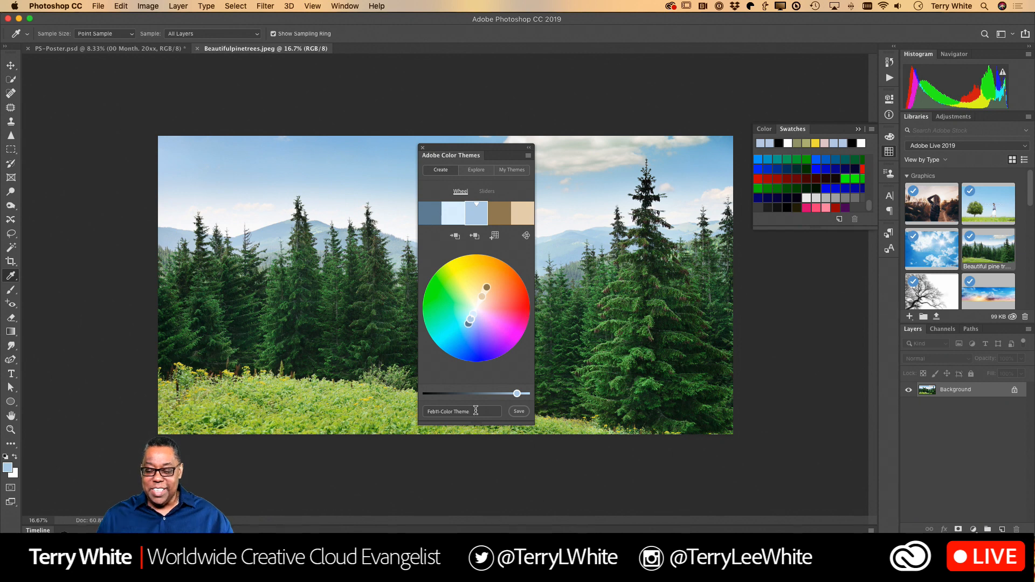
pyautogui.click(519, 411)
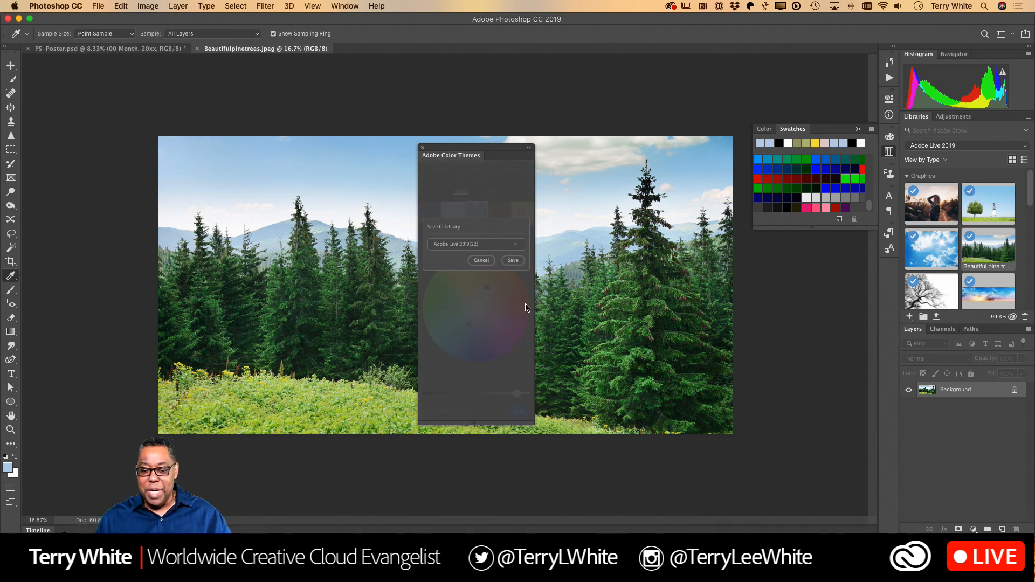
pyautogui.click(455, 247)
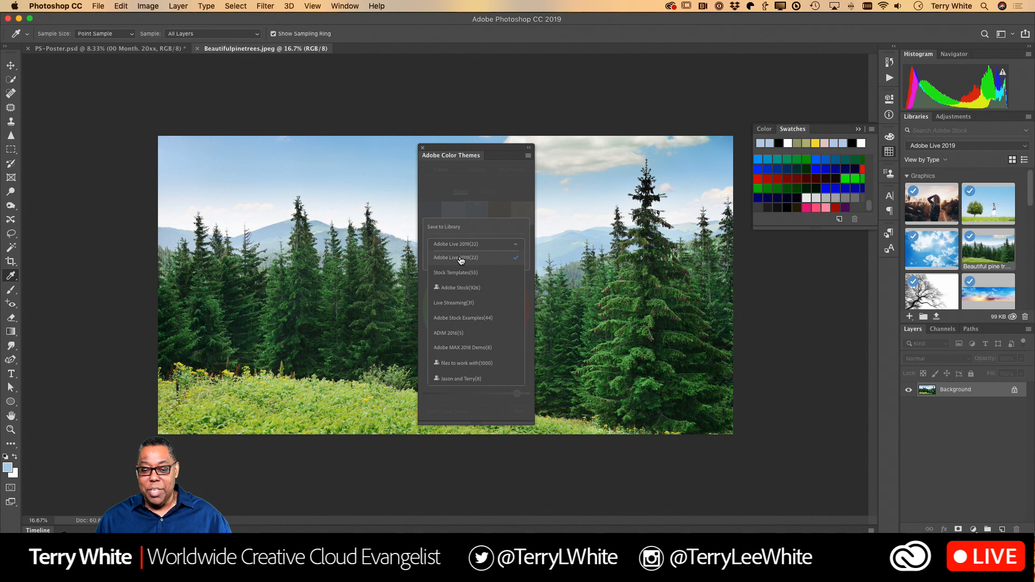
pyautogui.click(461, 259)
pyautogui.click(512, 261)
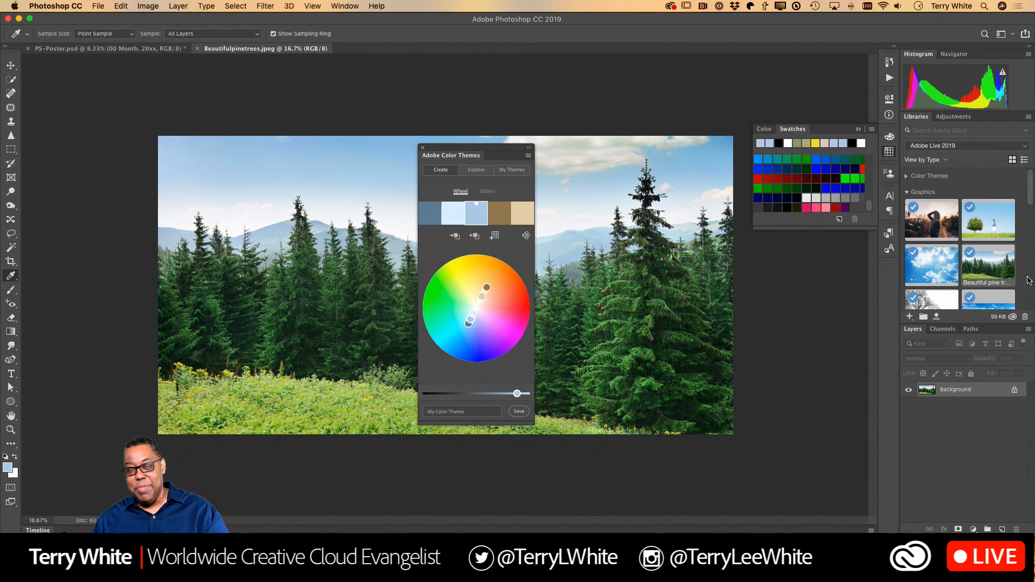
# Add the current theme to the swatches and move Adobe Color Themes beneath them, with the library's color themes expanded
pyautogui.click(907, 176)
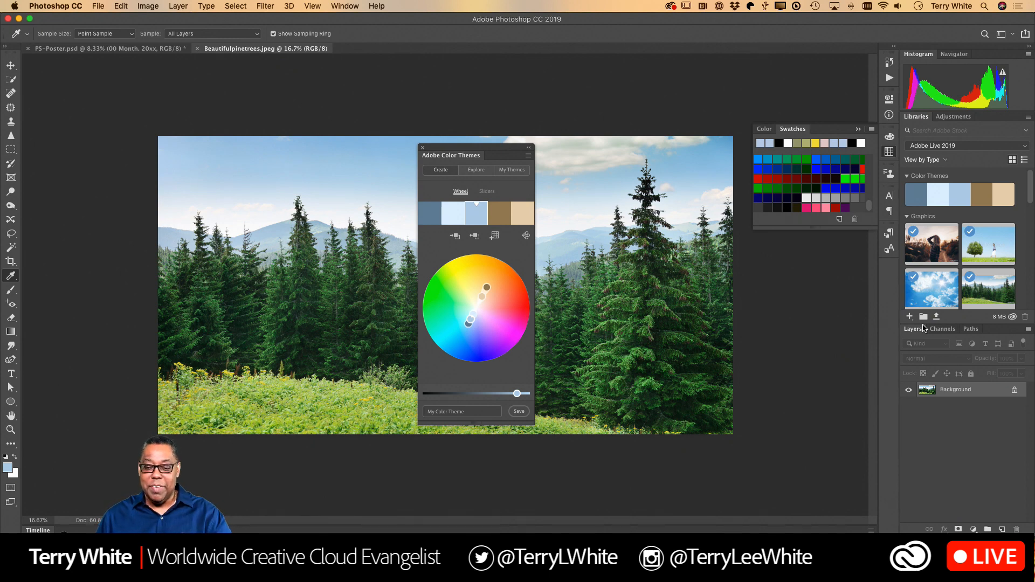
pyautogui.click(494, 238)
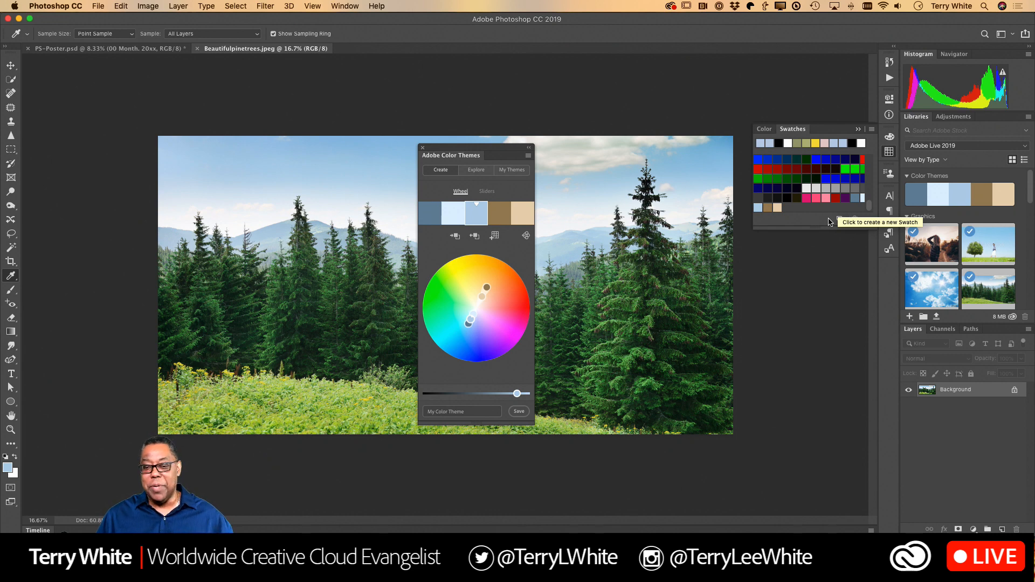
pyautogui.moveTo(475, 151); pyautogui.dragTo(801, 238)
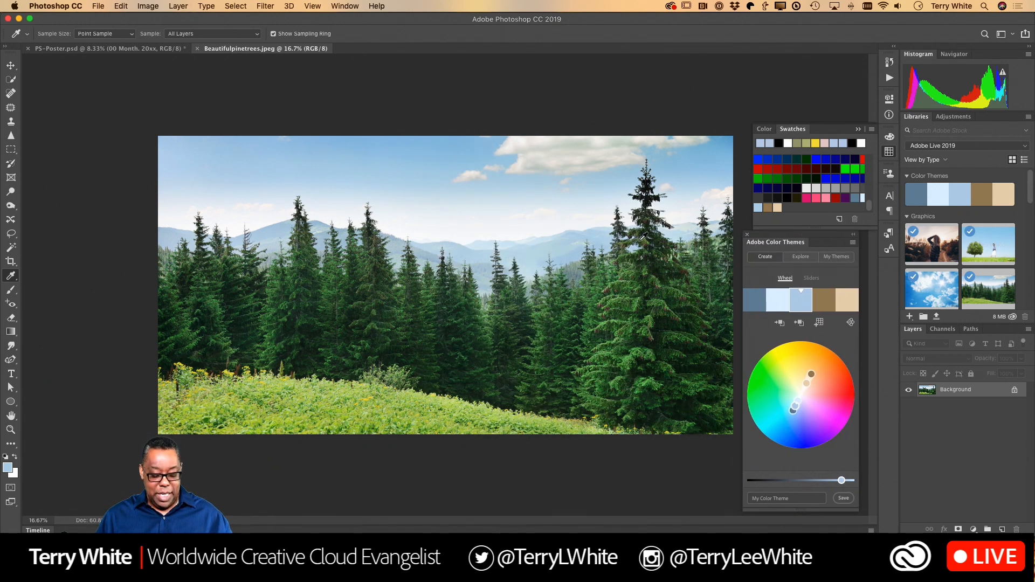
# Close the pine trees photo and open the panoramic pink and purple sunset sky image from the library
pyautogui.press('super+w')
pyautogui.scroll(-3, 939, 279)
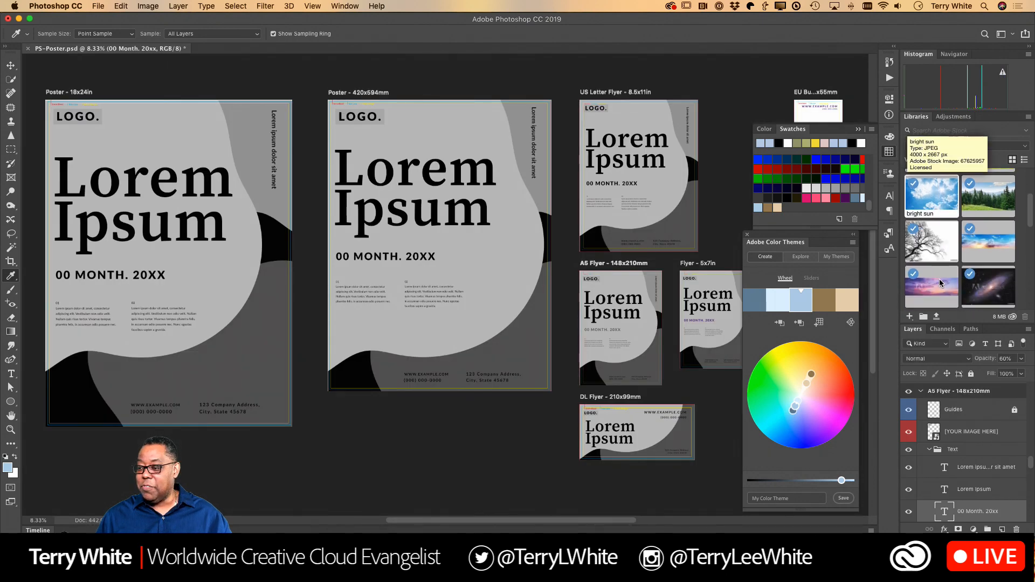
pyautogui.doubleClick(932, 280)
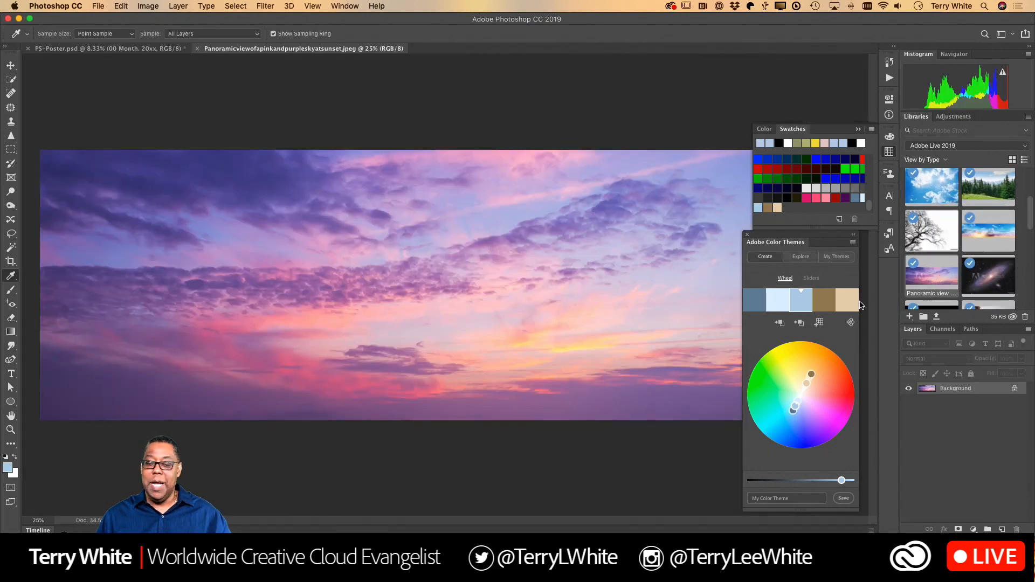
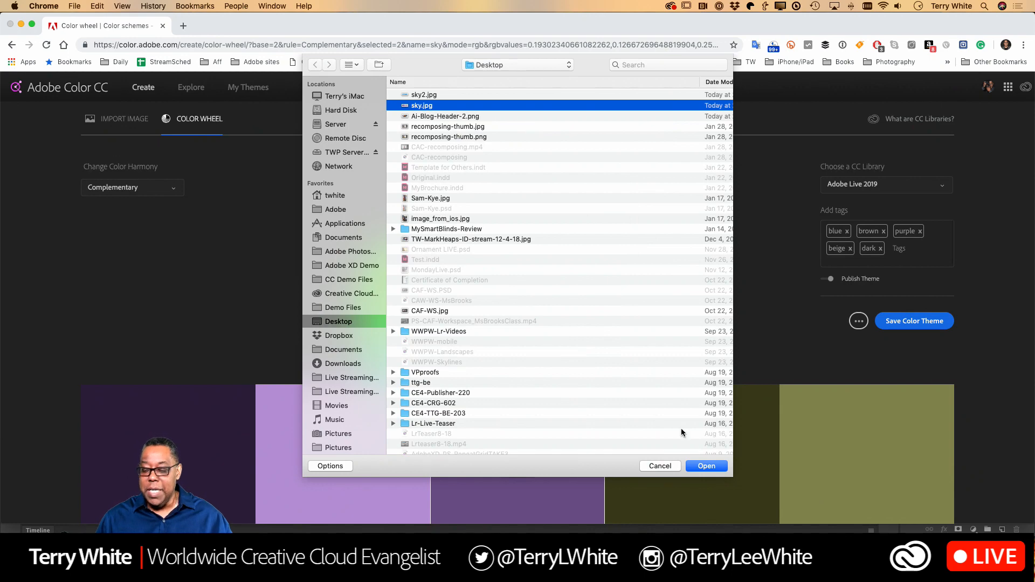
# In Adobe Color CC in Chrome, import sky.jpg and reposition its samplers to pick brighter yellow, lighter purple and light blue
pyautogui.click(700, 467)
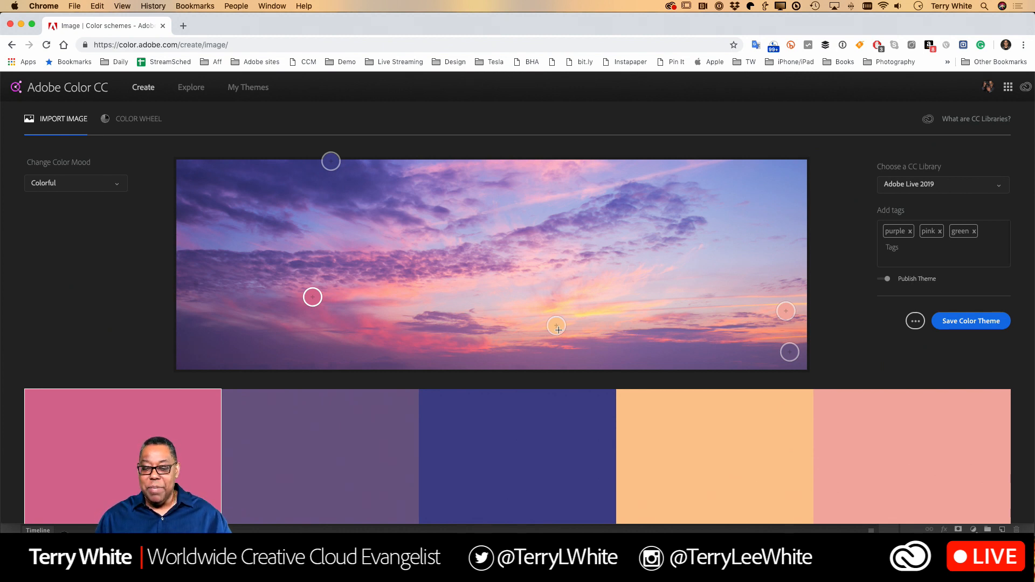
pyautogui.moveTo(558, 329); pyautogui.dragTo(590, 314)
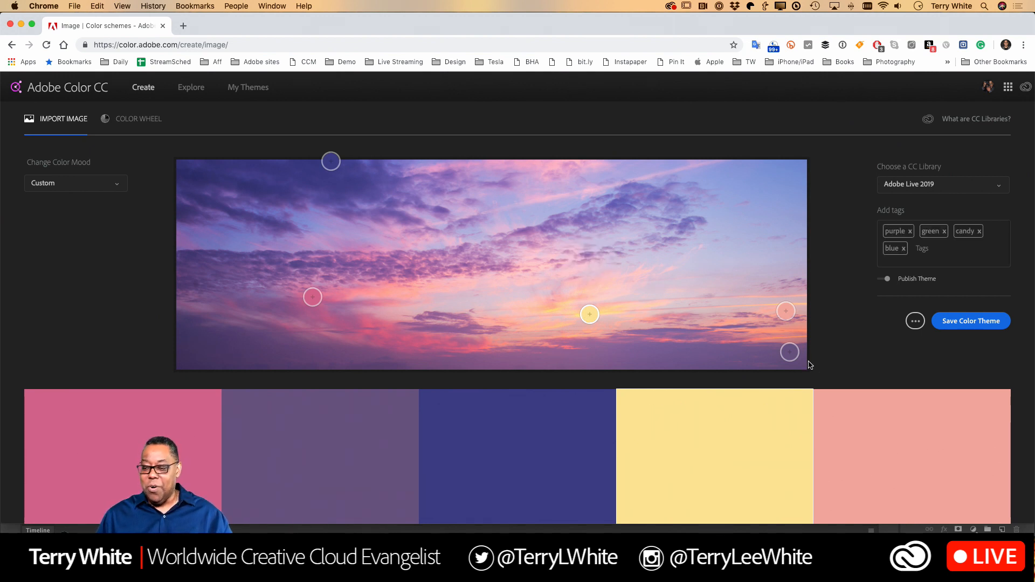
pyautogui.moveTo(791, 353); pyautogui.dragTo(788, 348)
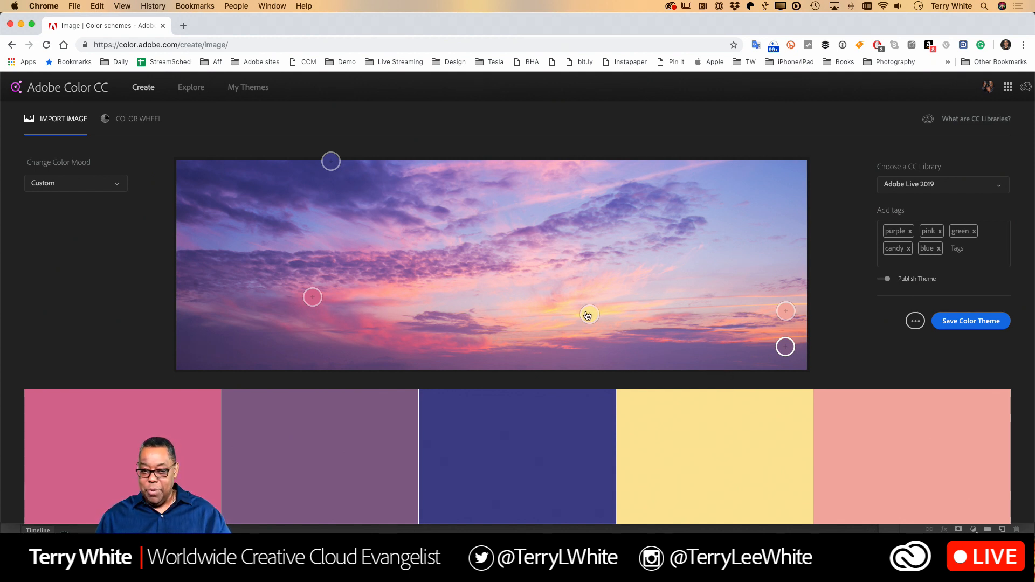
pyautogui.moveTo(331, 163); pyautogui.dragTo(767, 182)
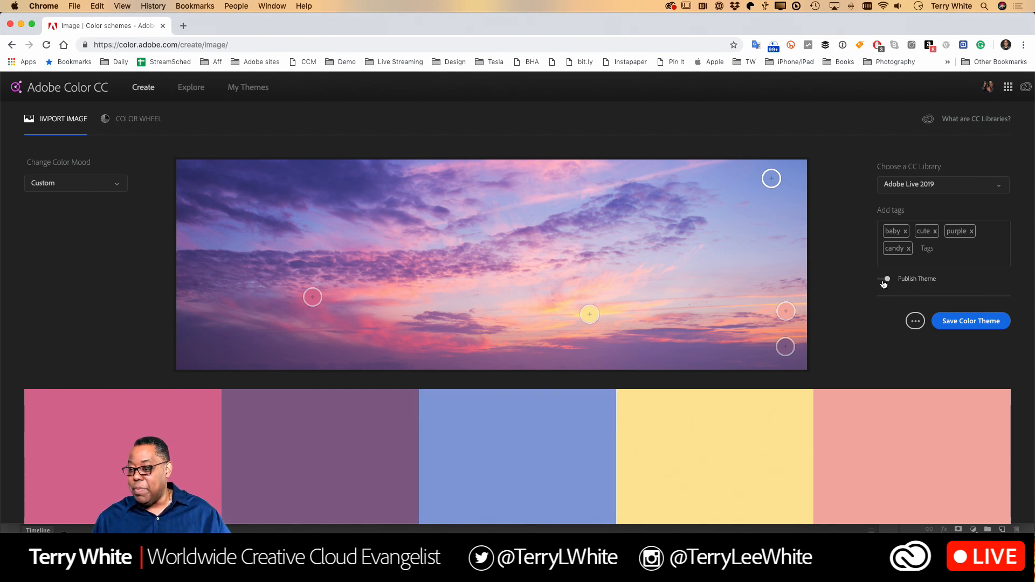
# Remove the purple, baby and cute tags from the sky color theme
pyautogui.click(972, 232)
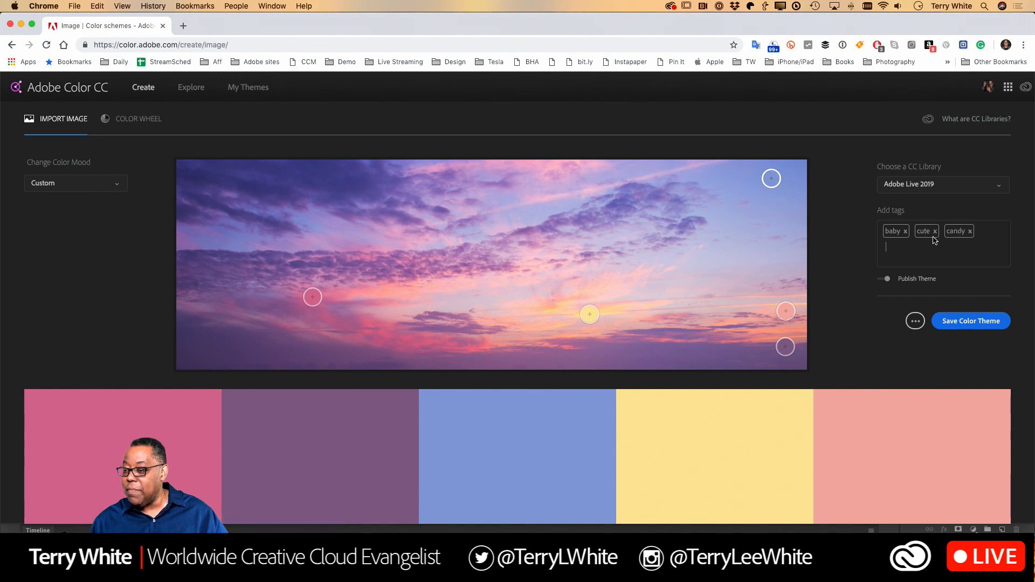
pyautogui.click(905, 231)
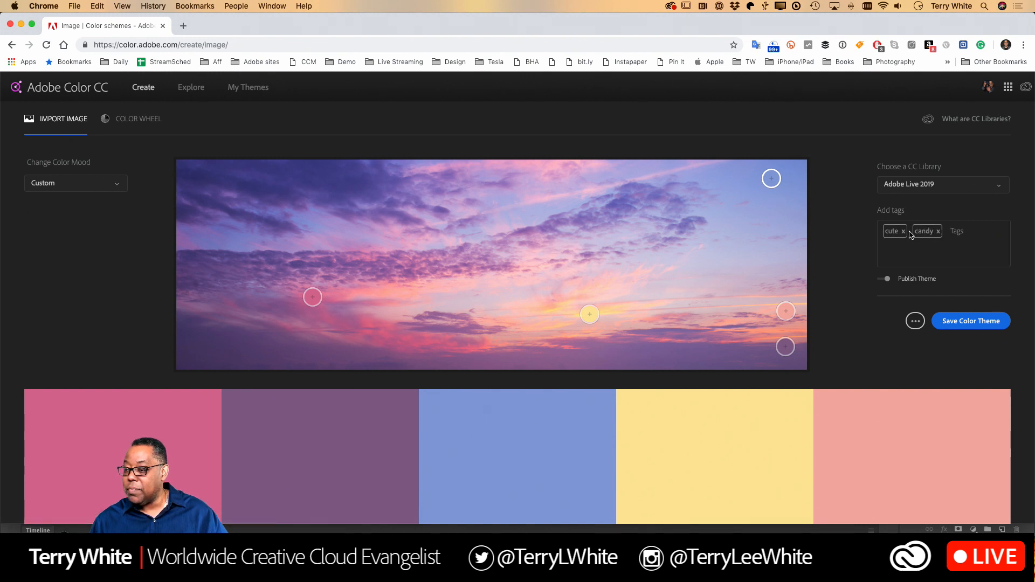
pyautogui.click(903, 232)
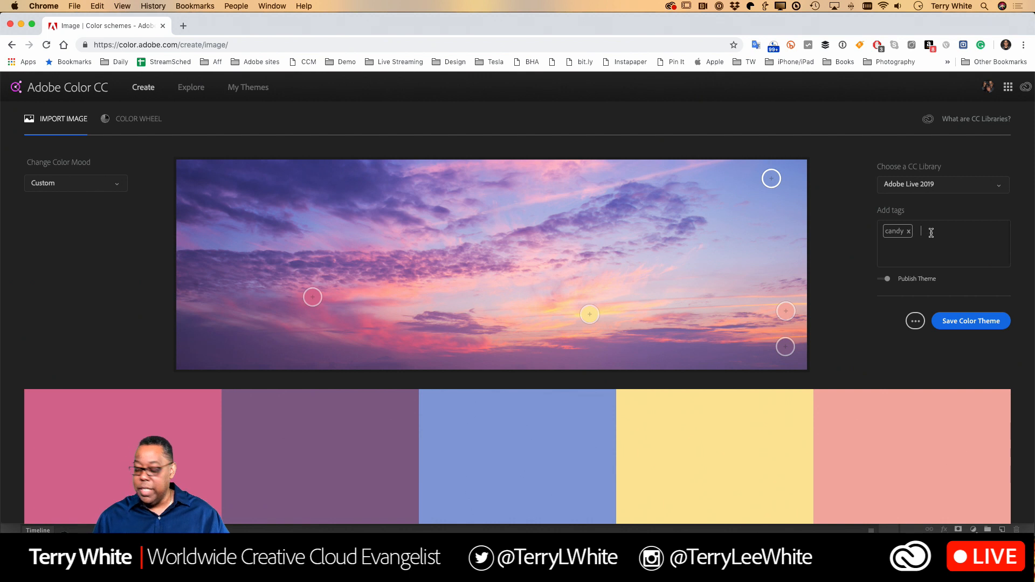
# Add the tags sky, sunset and evening, and save the color theme to the Adobe Live 2019 library
pyautogui.write('sky')
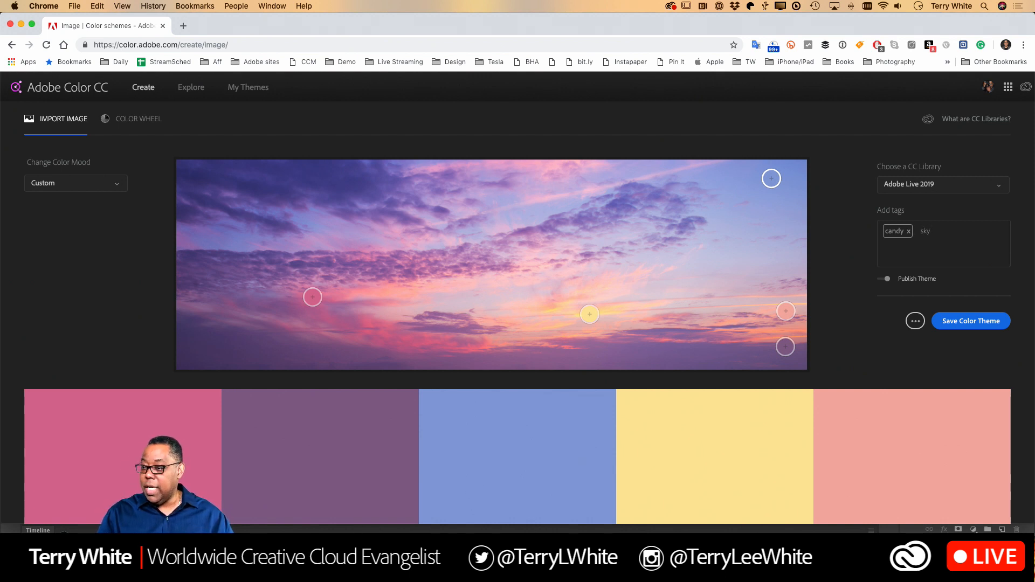
pyautogui.press('Return')
pyautogui.write('sunset')
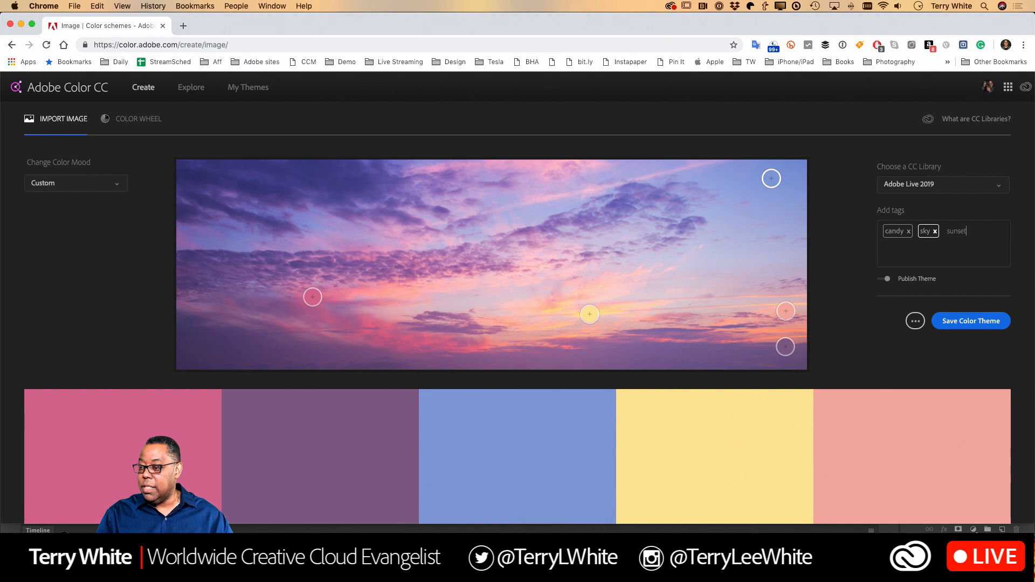
pyautogui.press('Return')
pyautogui.write('eve')
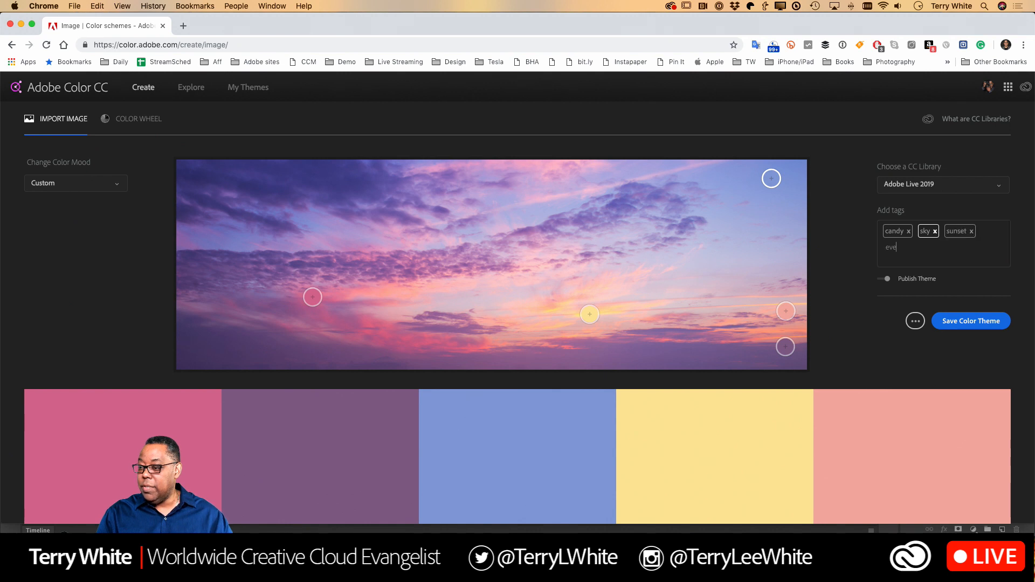
pyautogui.write('nting')
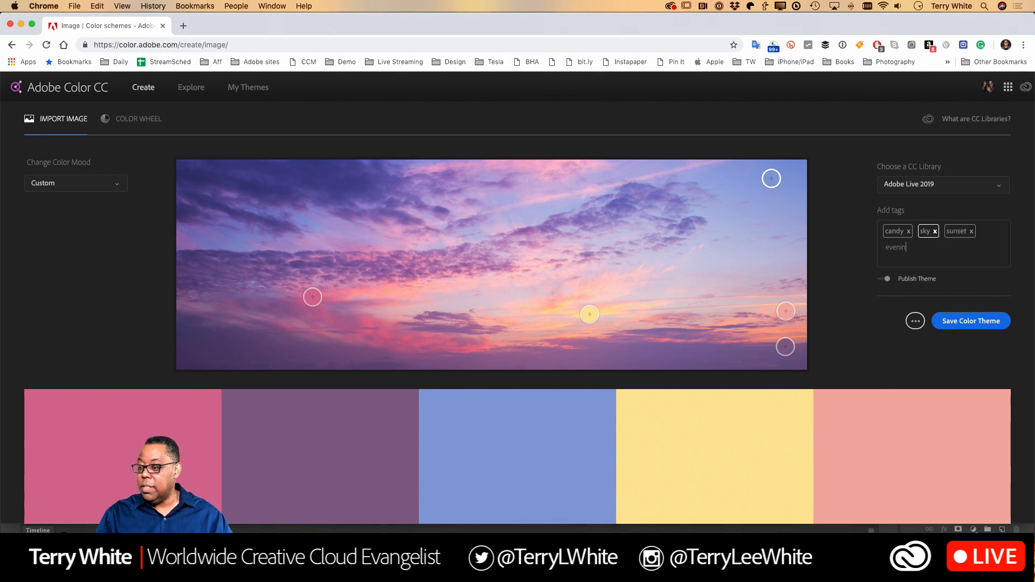
pyautogui.press('Return')
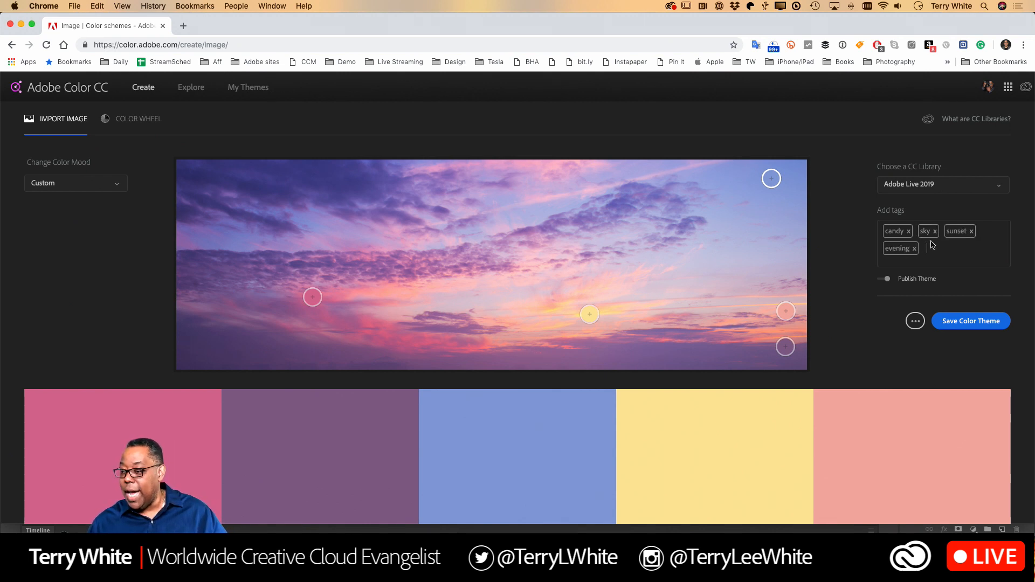
pyautogui.click(948, 322)
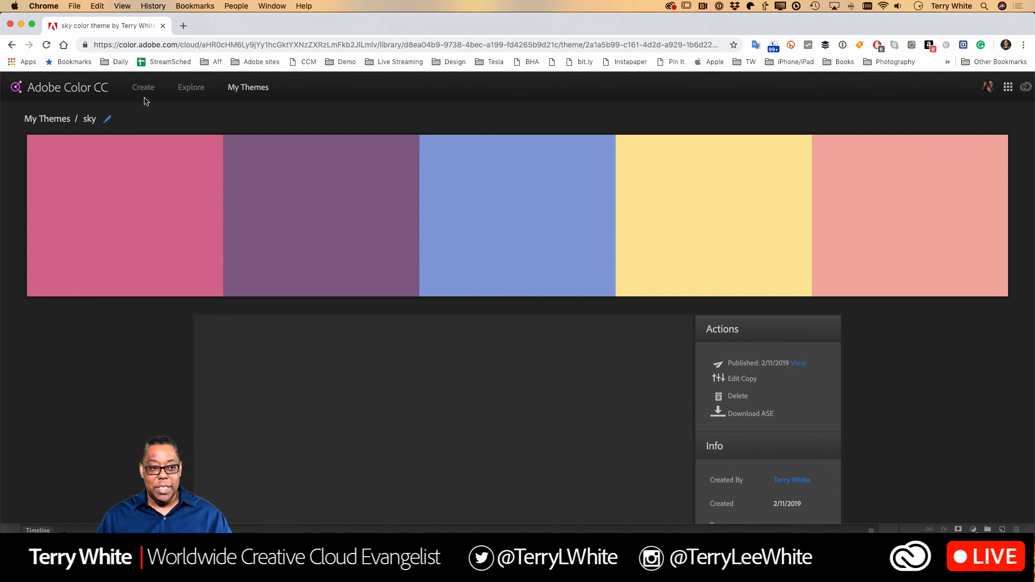
# Switch to Photoshop, viewing the mirrored phone in QuickTime Player on the way, and examine the color themes in the Adobe Live 2019 library
pyautogui.press('super+Tab')
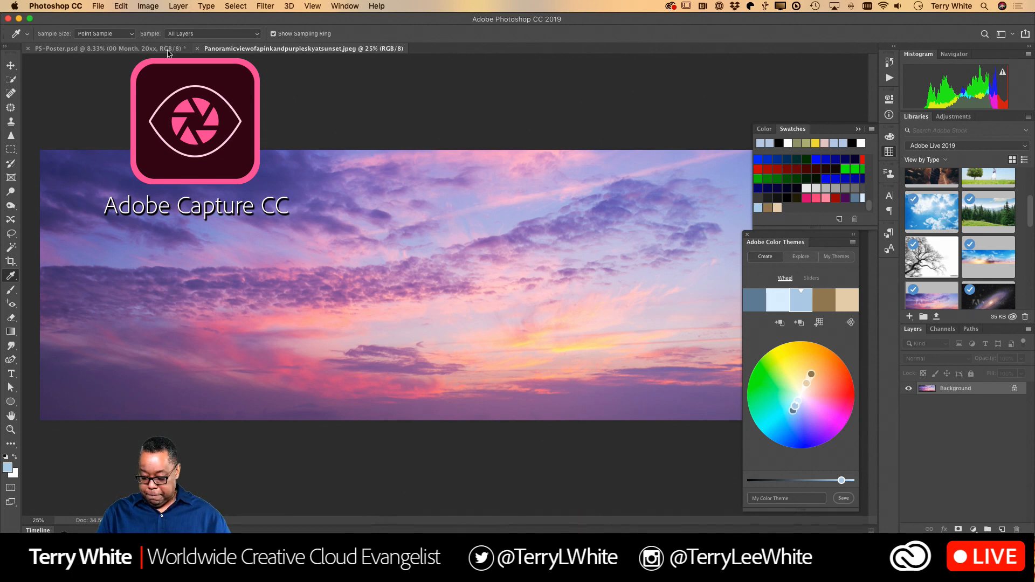
pyautogui.press('super+Tab')
pyautogui.press('super+Tab')
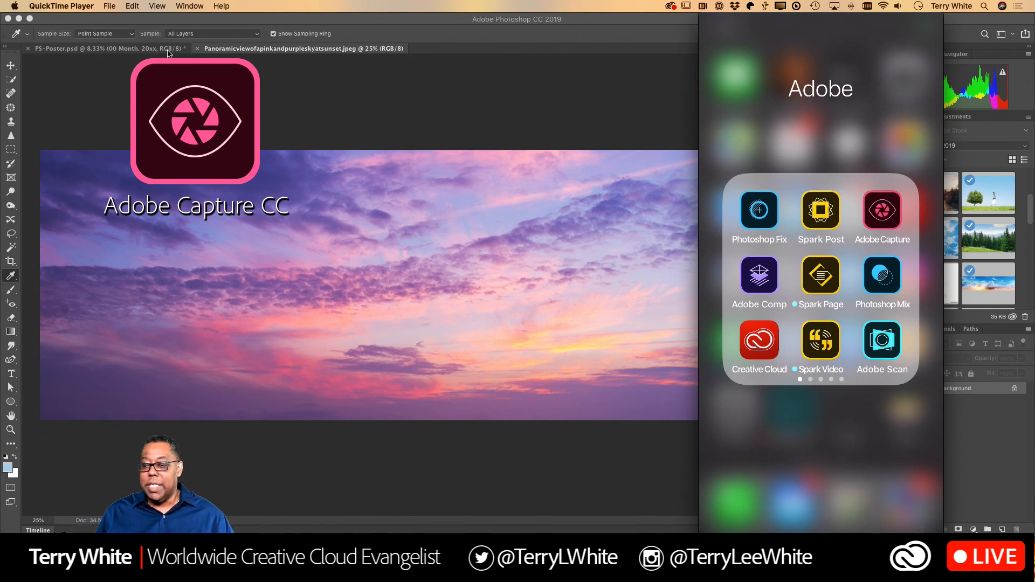
pyautogui.click(292, 263)
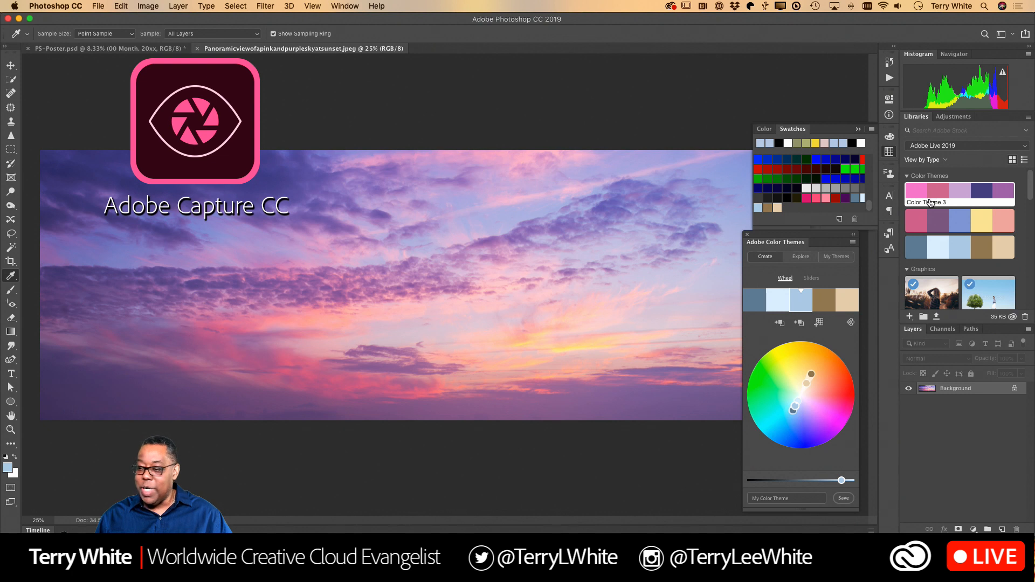
pyautogui.moveTo(951, 198)
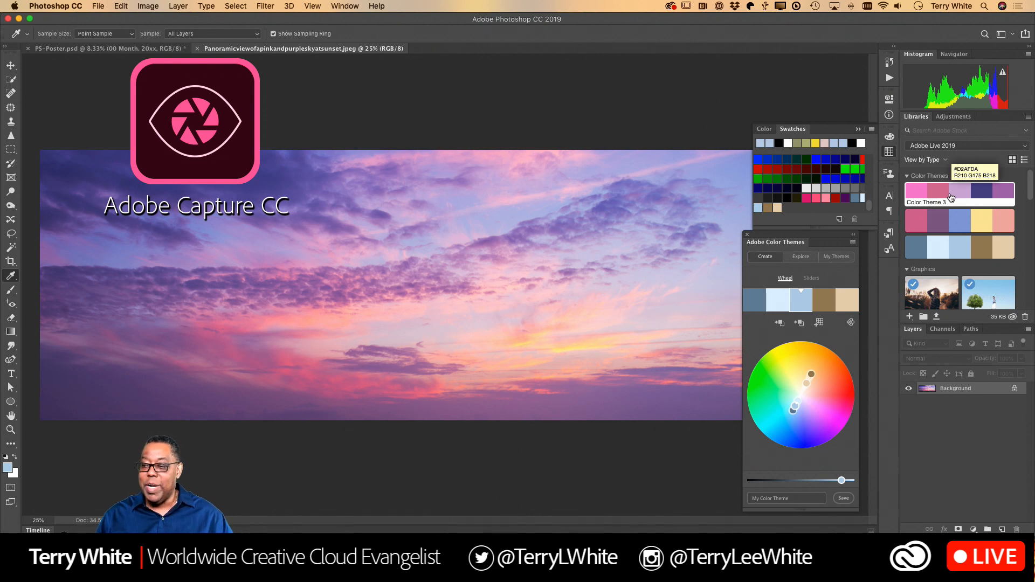
pyautogui.moveTo(948, 221)
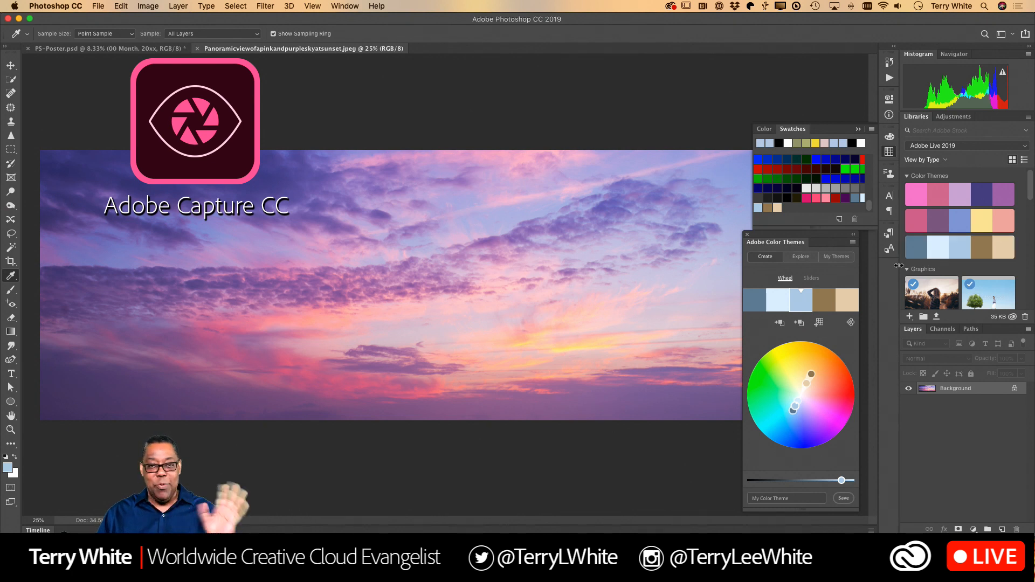
# Search the shared Adobe Color Themes for "wedding" and look through the matching themes
pyautogui.click(801, 257)
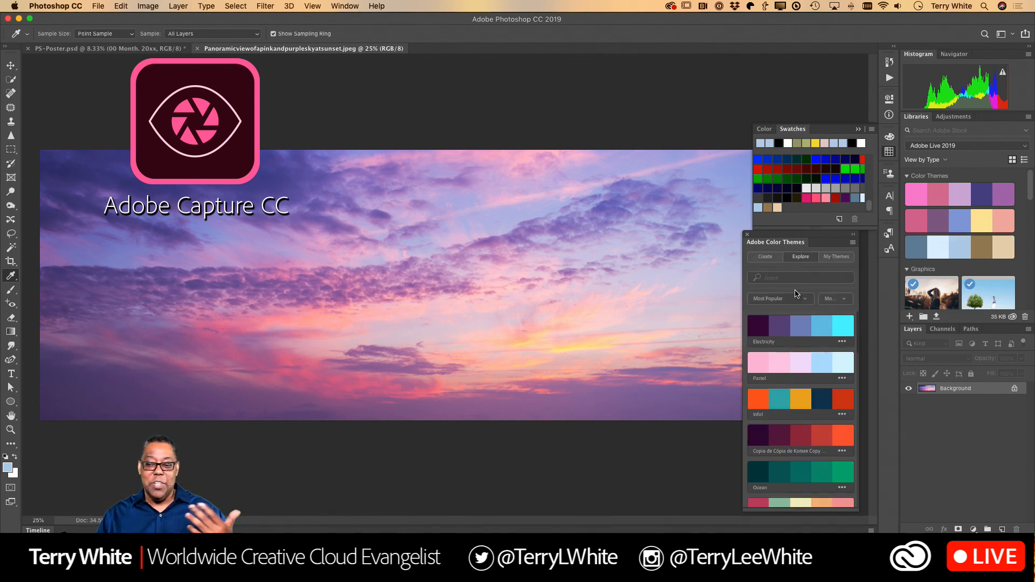
pyautogui.click(795, 277)
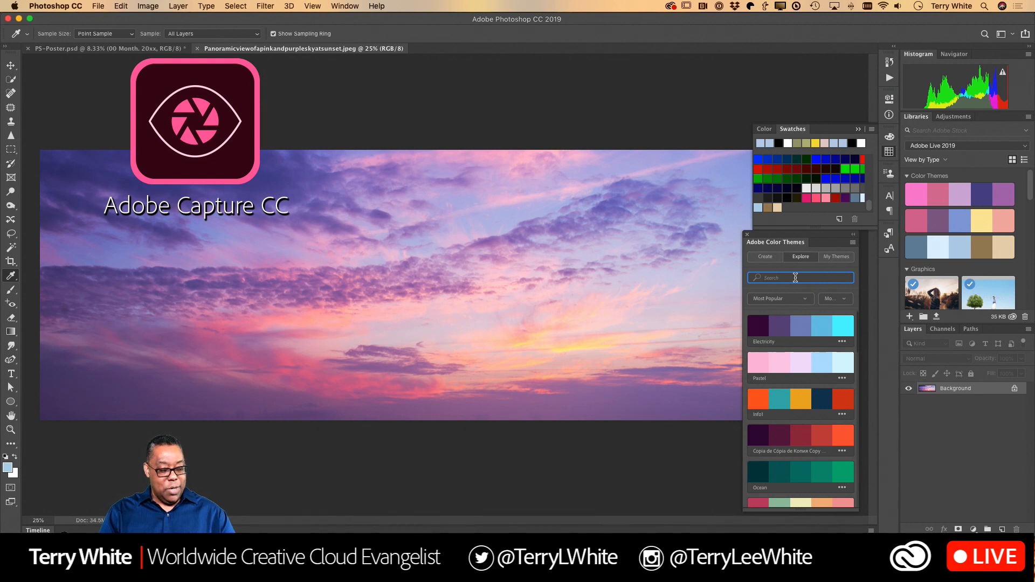
pyautogui.write('wedding')
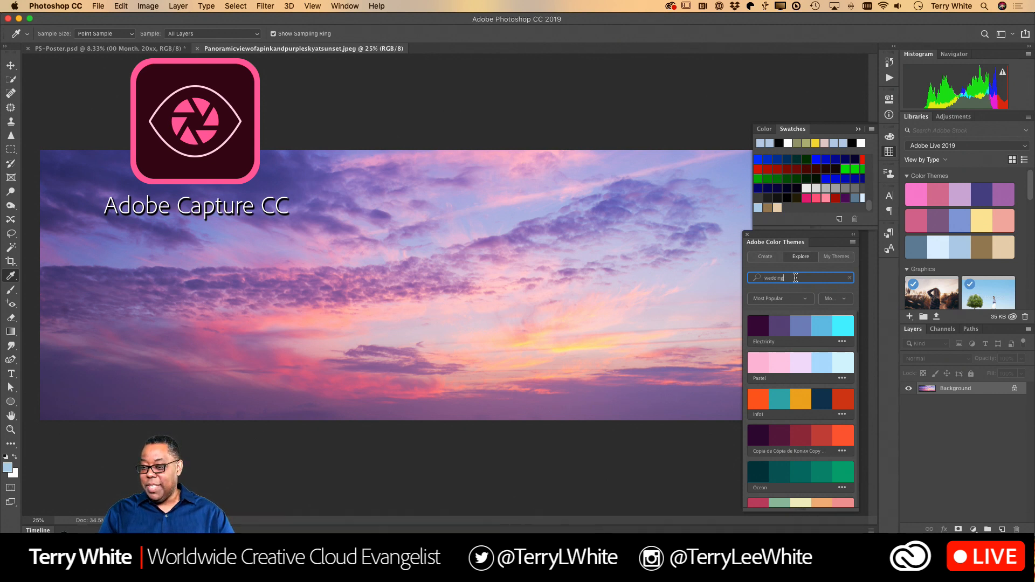
pyautogui.press('Return')
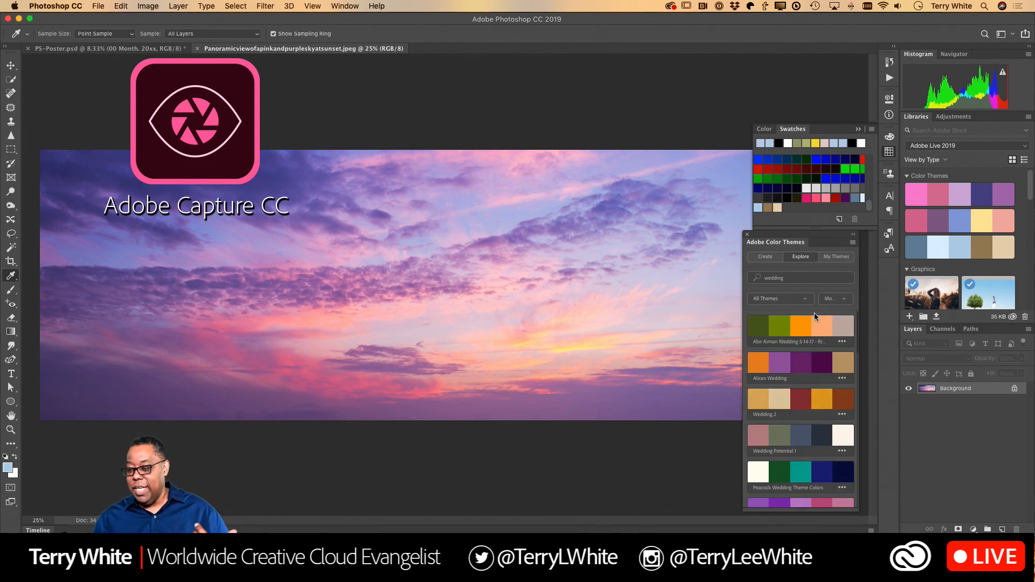
pyautogui.scroll(-15, 800, 354)
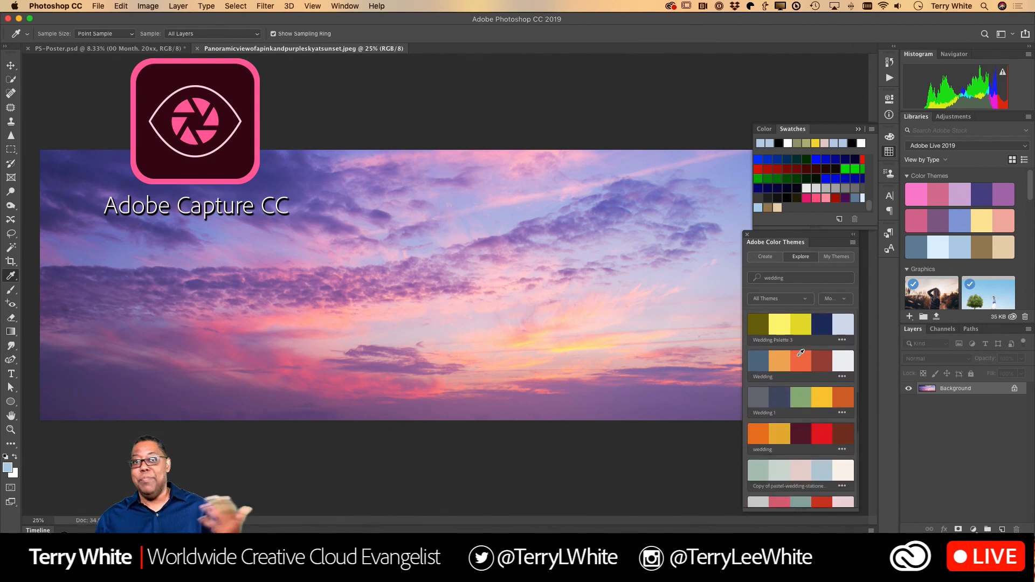
pyautogui.scroll(-15, 801, 353)
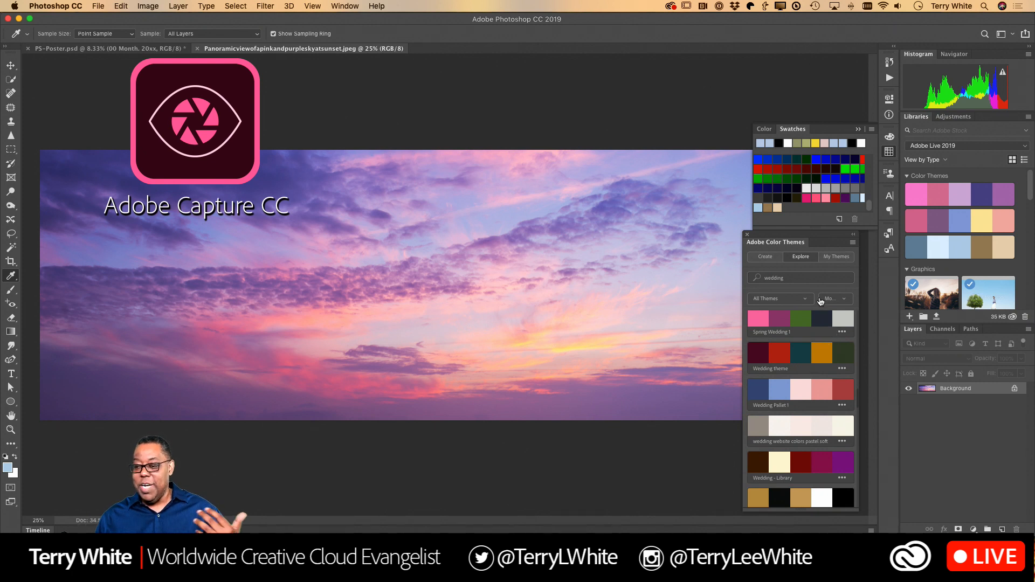
# Create a new theme using a yellow sampled from the sunset glow in the sky image as its base color
pyautogui.click(767, 258)
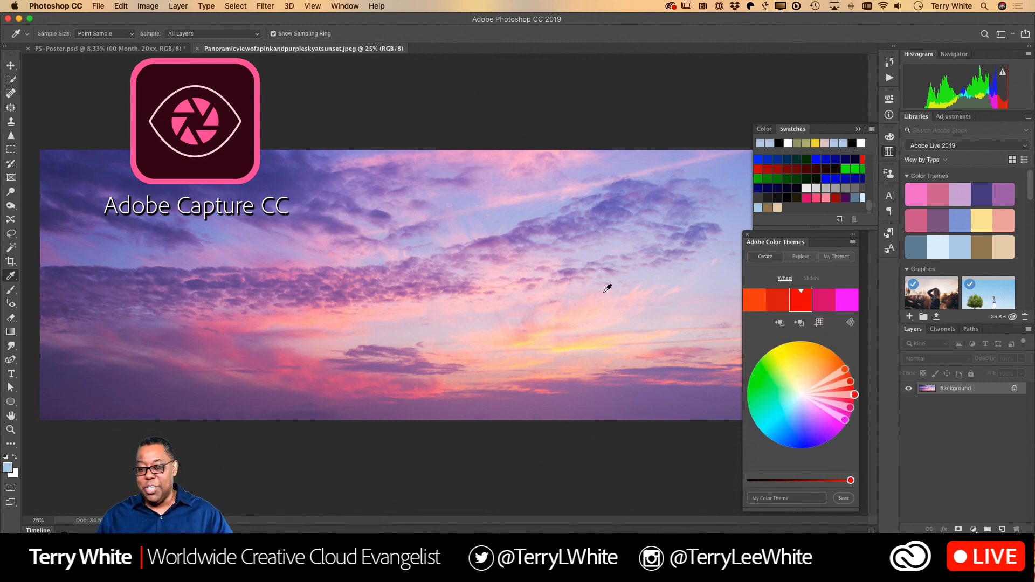
pyautogui.click(576, 348)
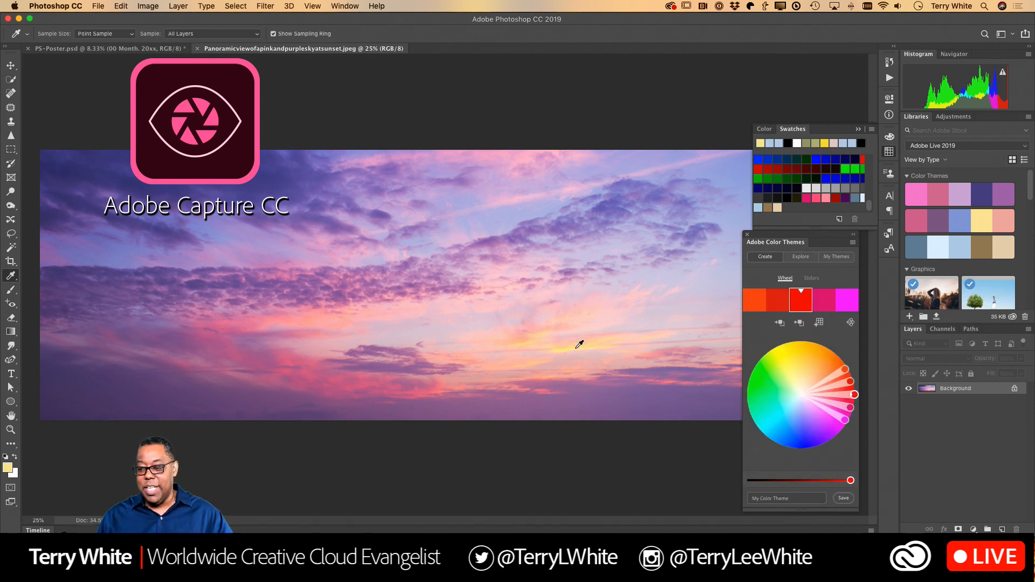
pyautogui.click(799, 323)
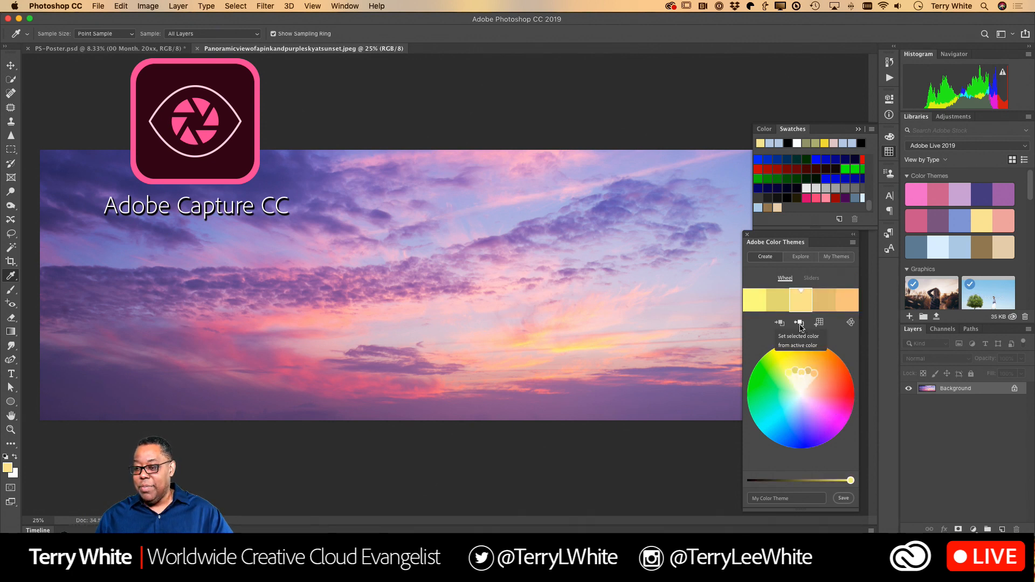
# Try the Triad, Complementary, Analogous and Shades color rules on the yellow-based theme
pyautogui.click(851, 323)
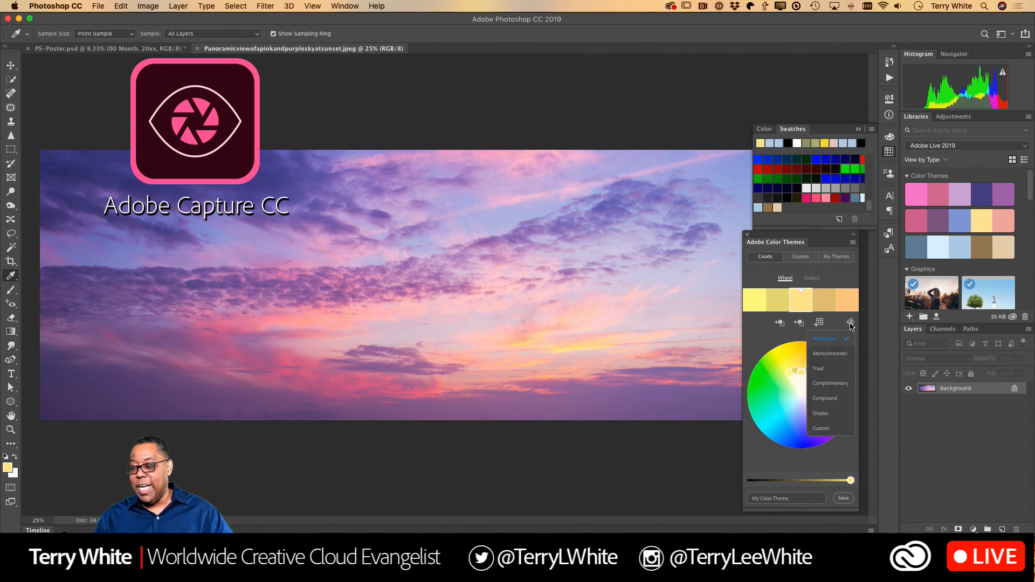
pyautogui.click(825, 370)
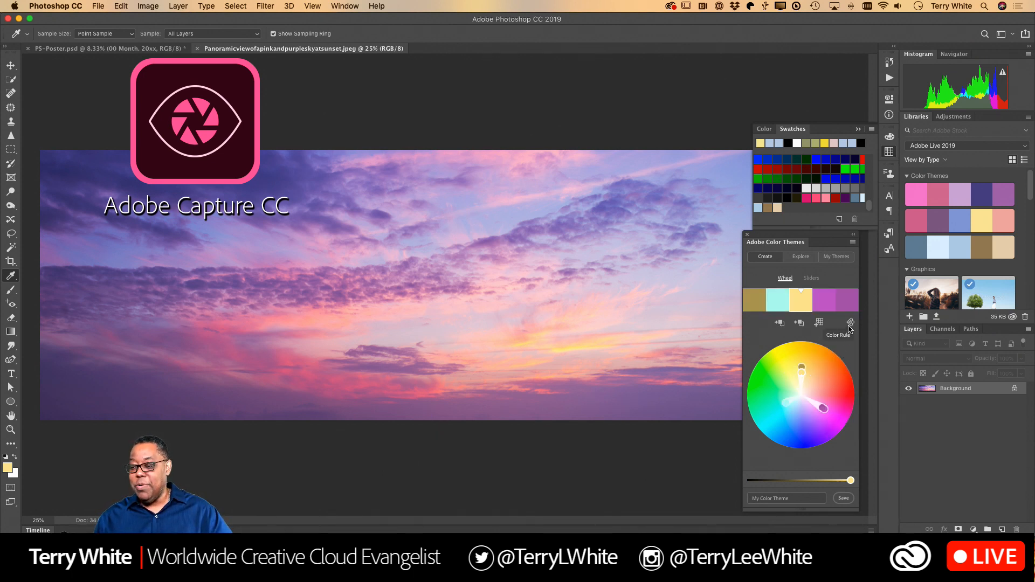
pyautogui.click(851, 323)
pyautogui.click(835, 384)
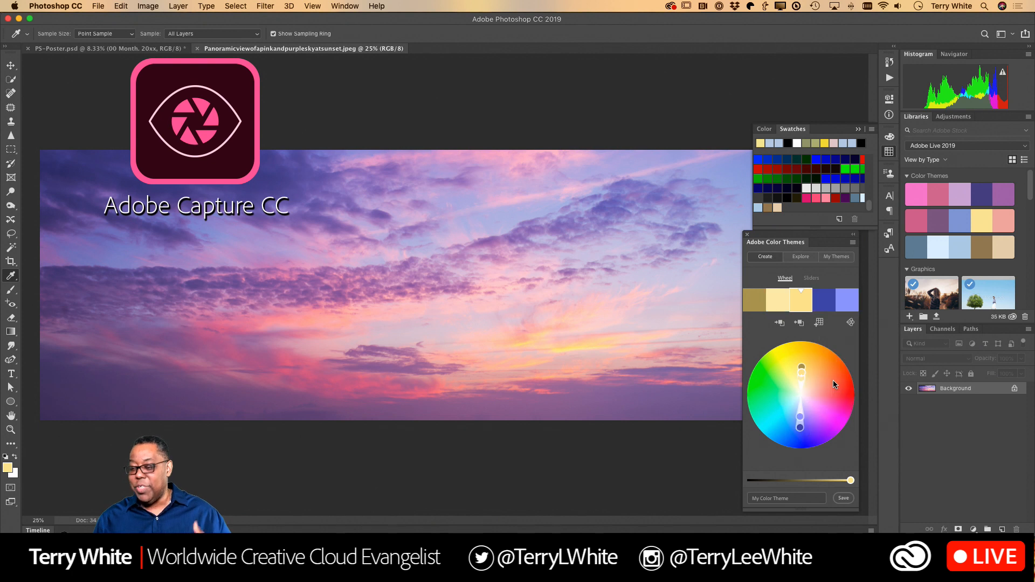
pyautogui.click(851, 323)
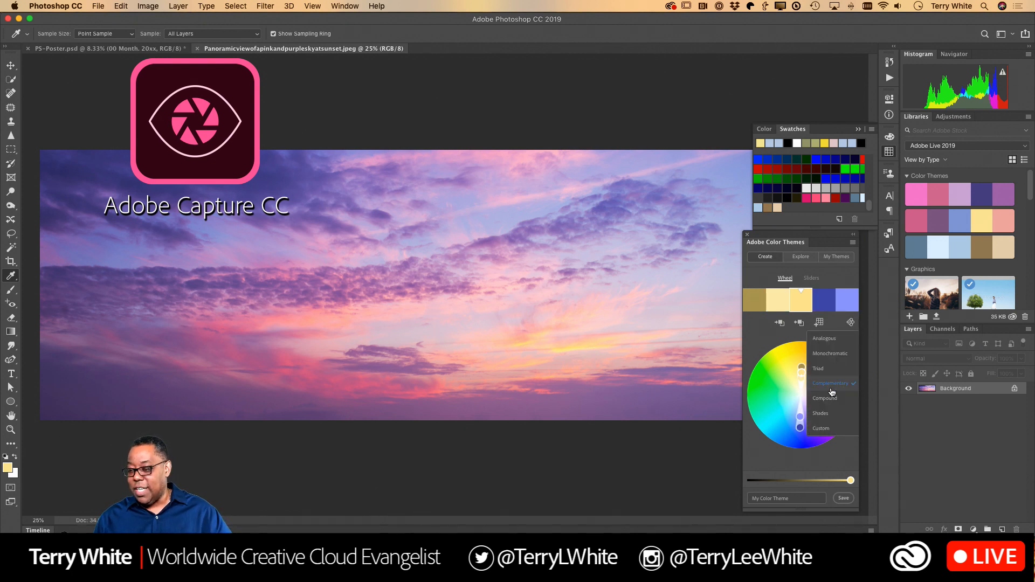
pyautogui.click(829, 339)
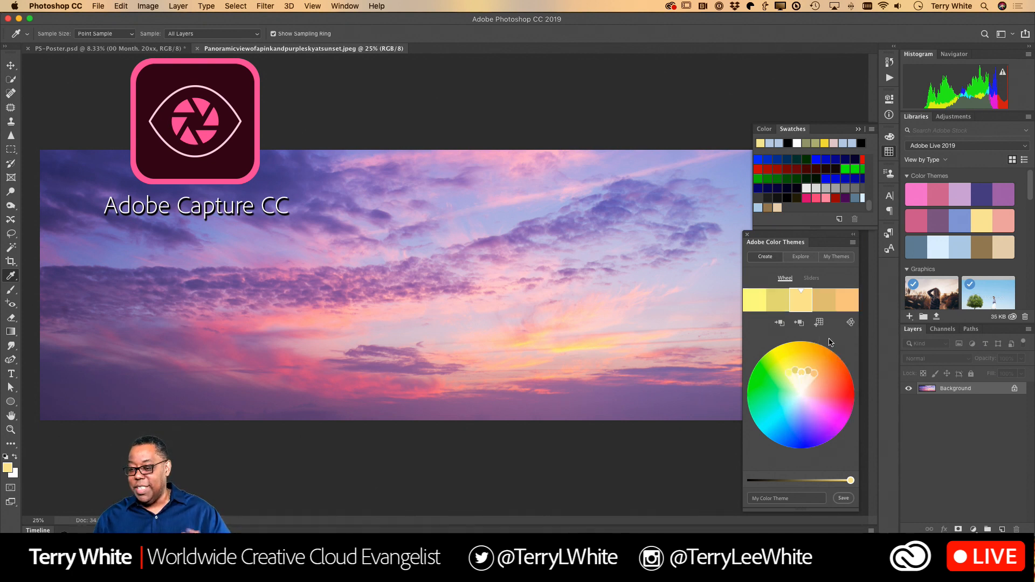
pyautogui.click(851, 323)
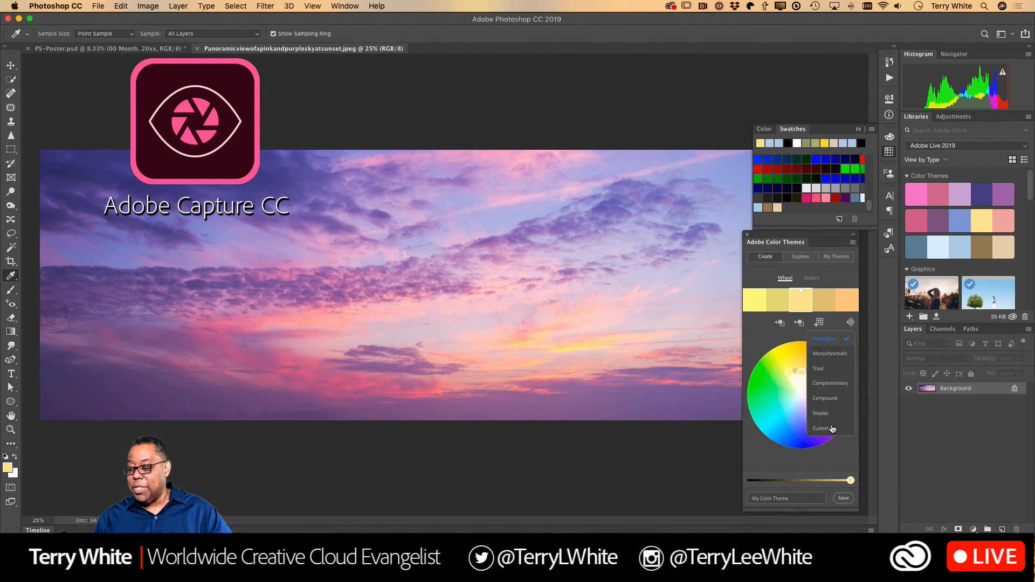
pyautogui.click(820, 413)
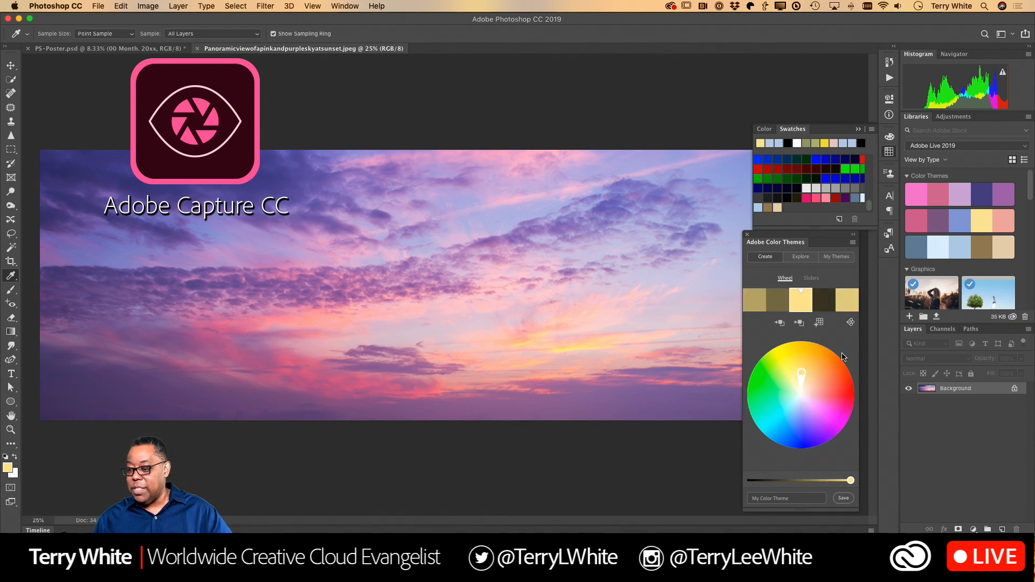
# Apply the Compound color rule to the yellow-based theme, name it "Yellowish" and save it to the Adobe Live 2019 library
pyautogui.click(851, 323)
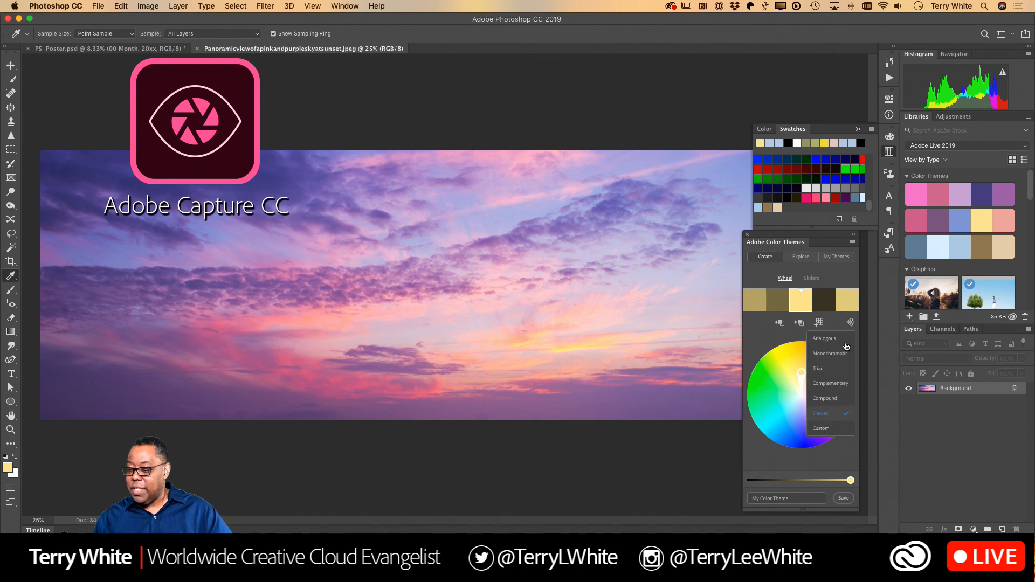
pyautogui.click(829, 399)
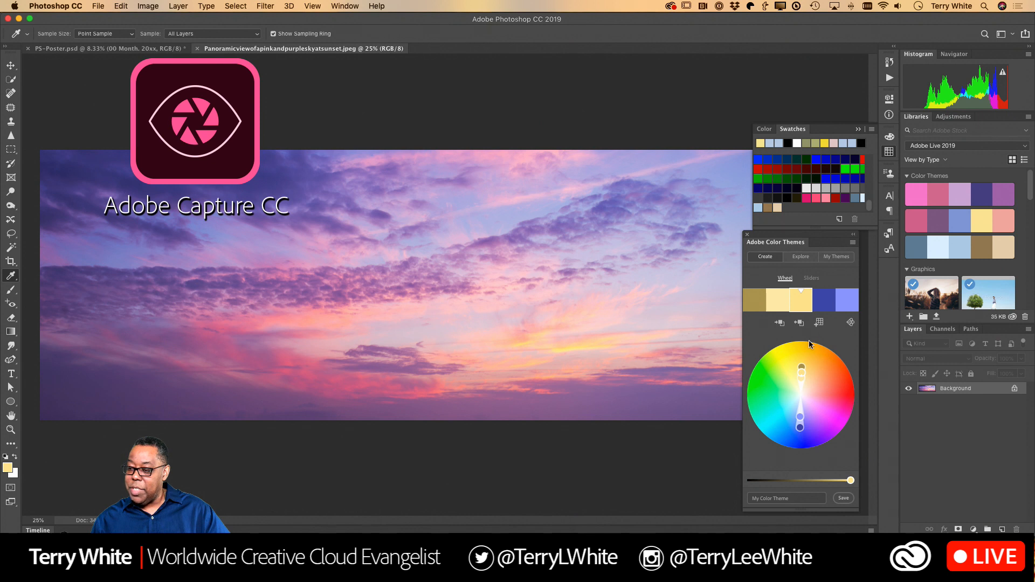
pyautogui.click(788, 499)
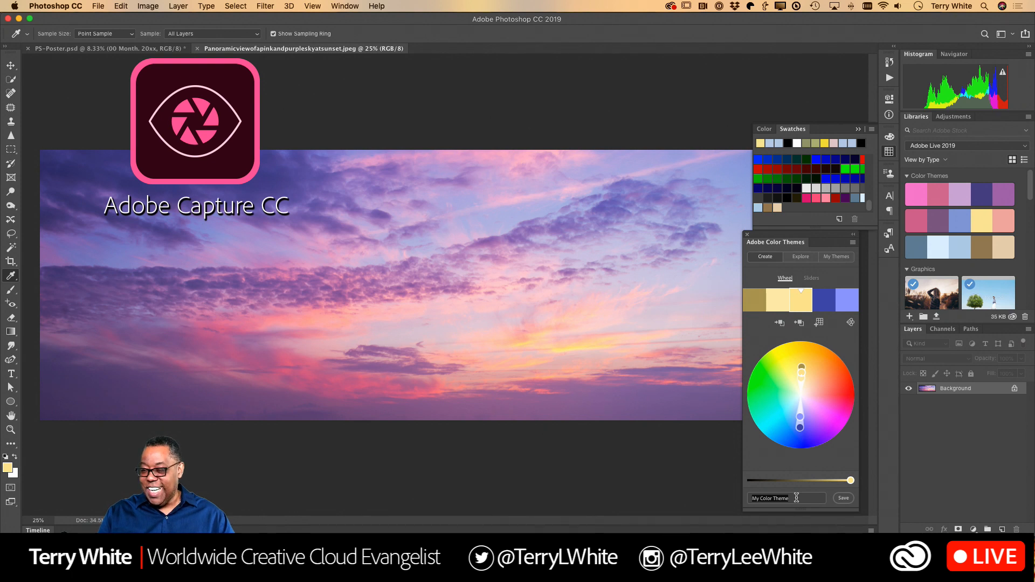
pyautogui.write('Yellowish')
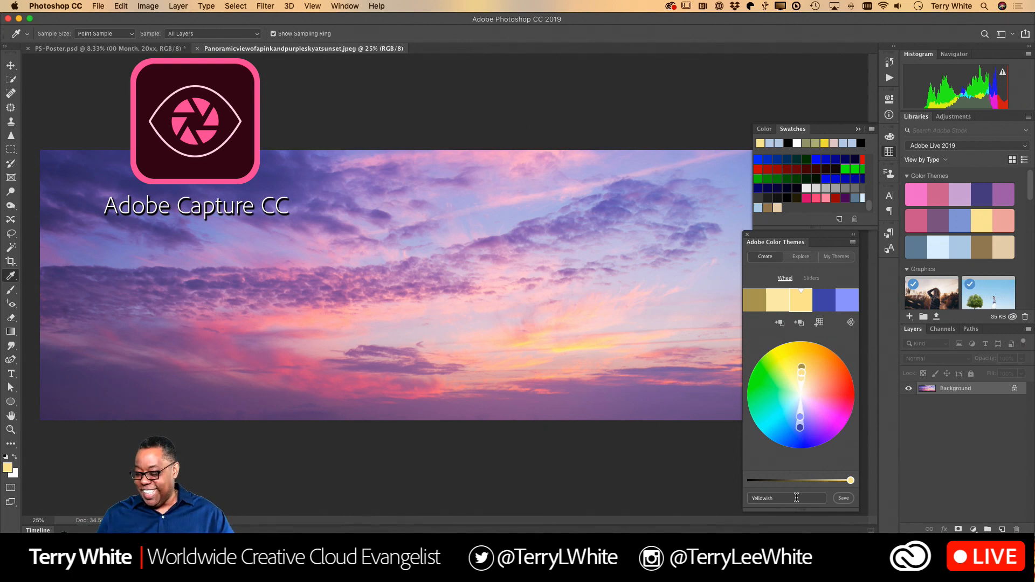
pyautogui.click(843, 500)
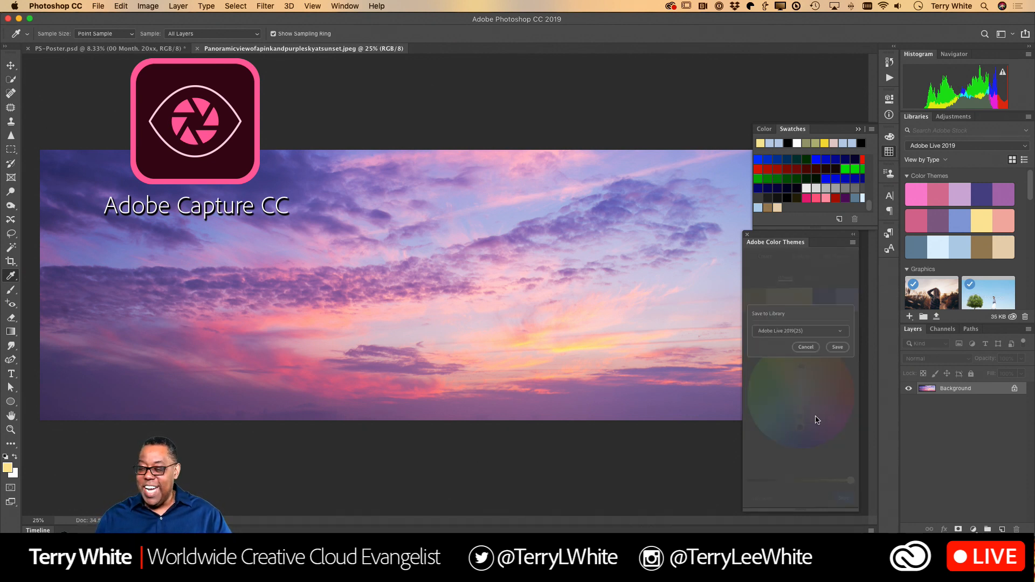
pyautogui.click(837, 347)
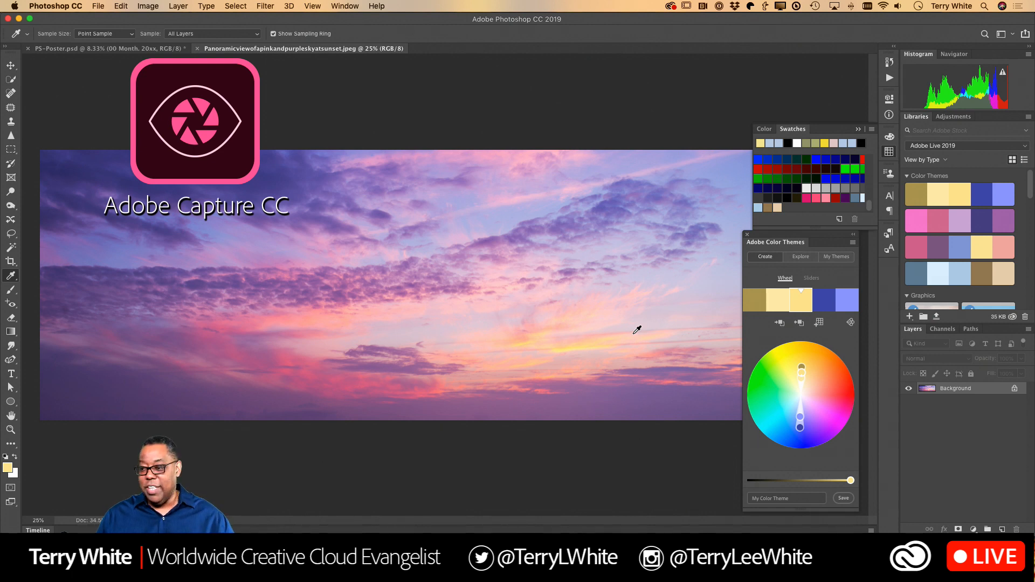
# Bring up the PS-Poster.psd document and clear the canvas by collapsing Swatches and docking Adobe Color Themes in the collapsed panel strip
pyautogui.click(859, 131)
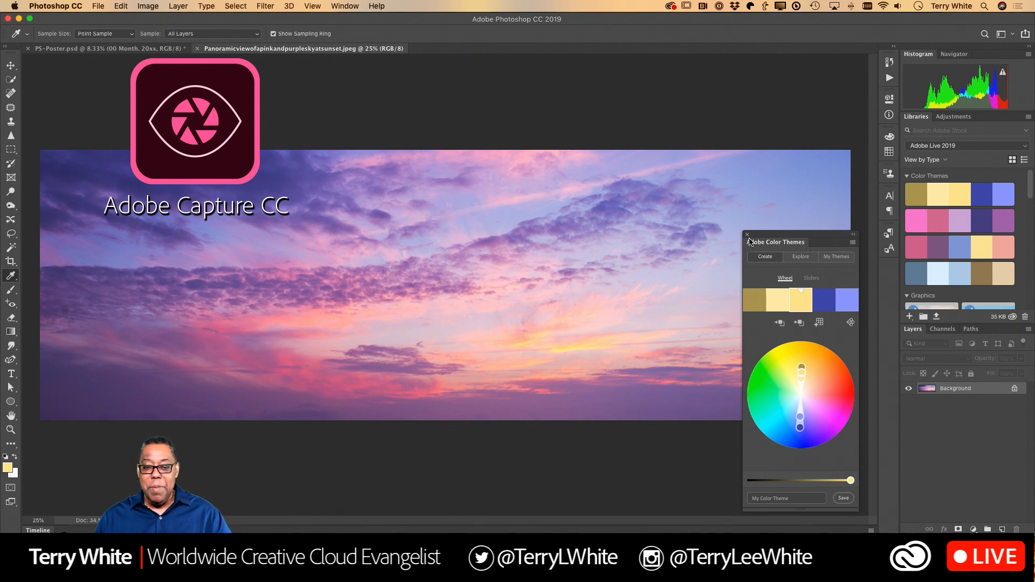
pyautogui.press('super+Tab')
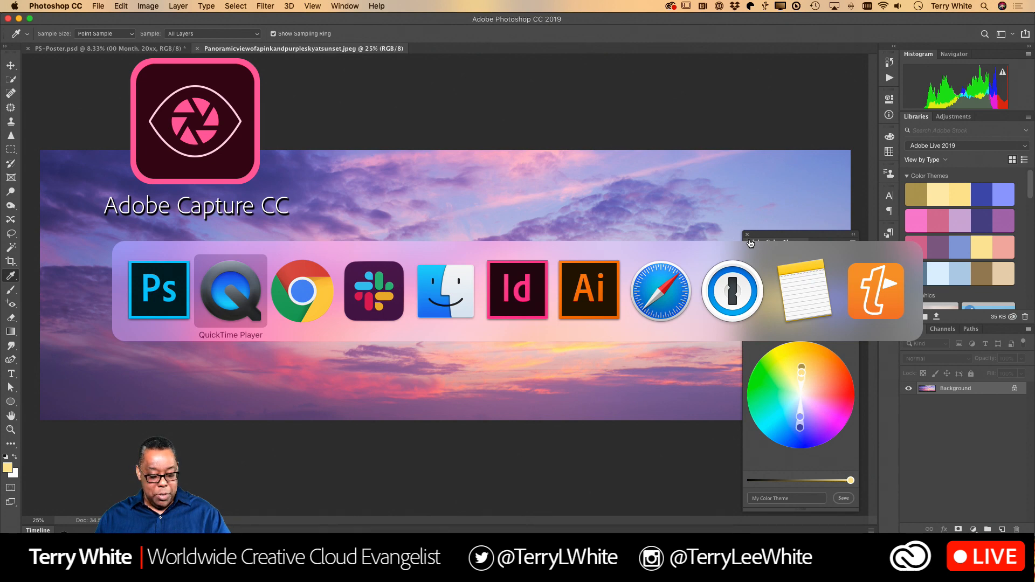
pyautogui.press('Escape')
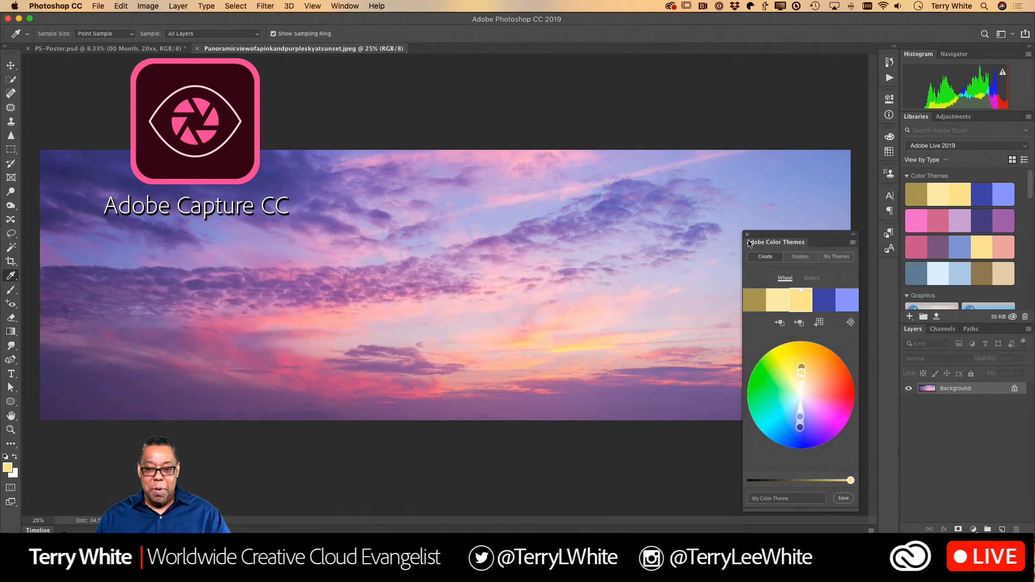
pyautogui.click(129, 49)
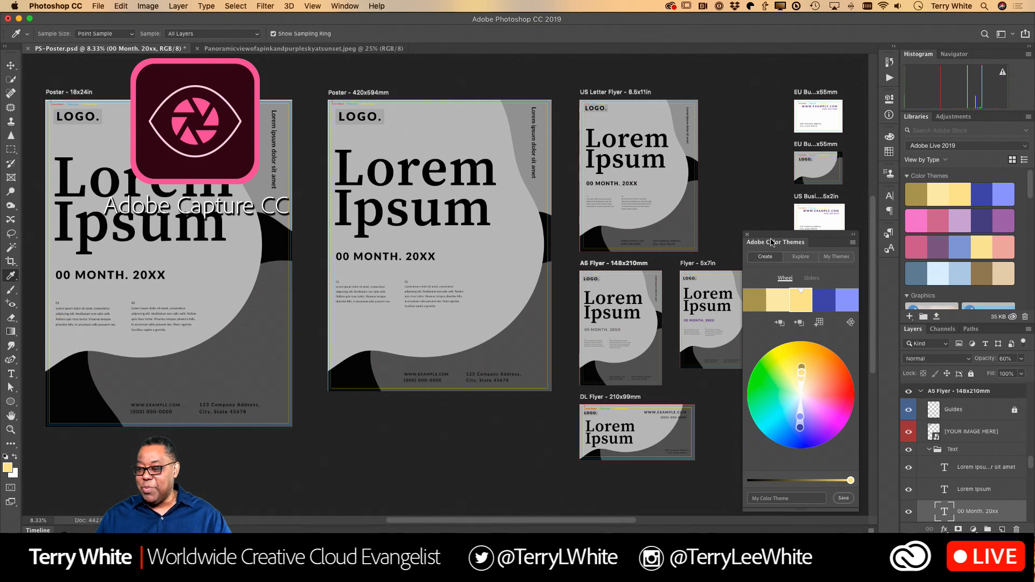
pyautogui.moveTo(777, 246); pyautogui.dragTo(890, 271)
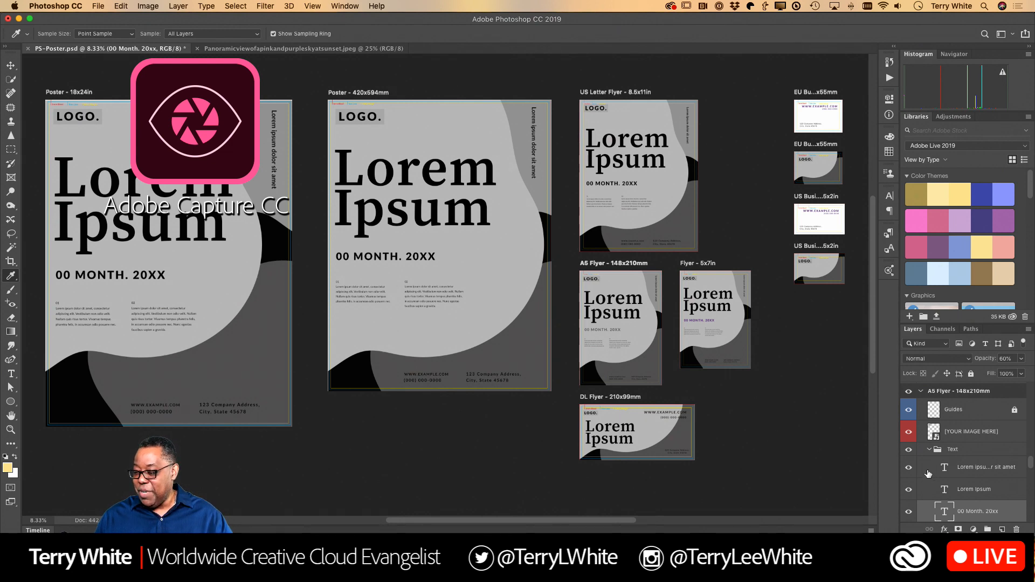
# Collapse the A5 flyer's Text group and open the Design Elements smart object of the Poster - 18x24in artboard
pyautogui.scroll(2, 943, 491)
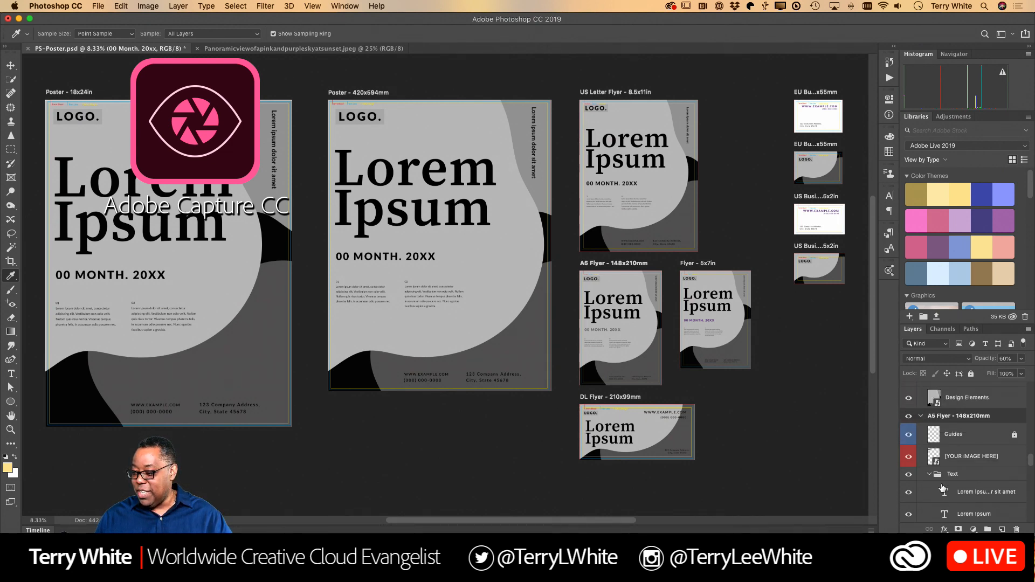
pyautogui.click(929, 475)
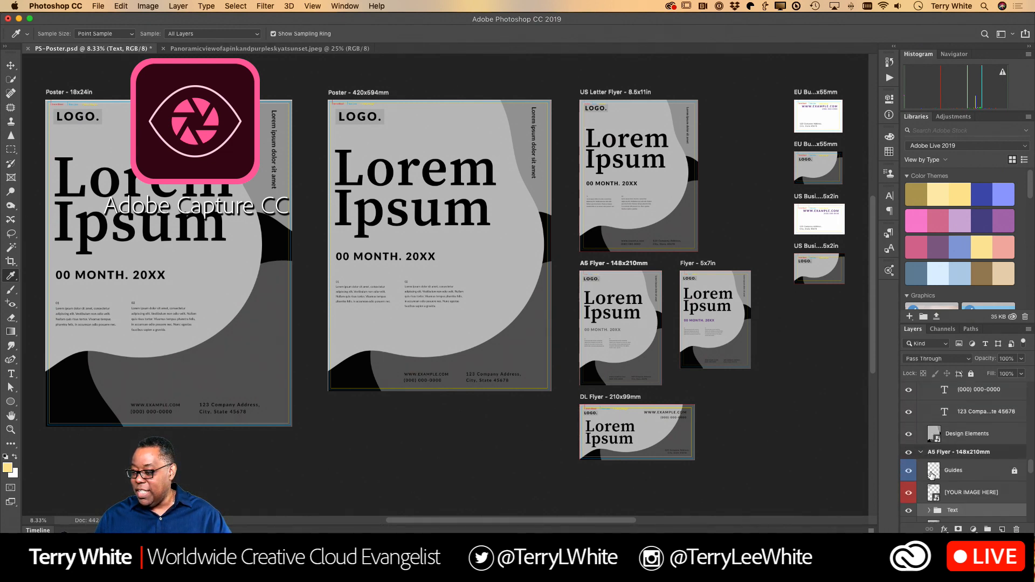
pyautogui.scroll(5, 931, 474)
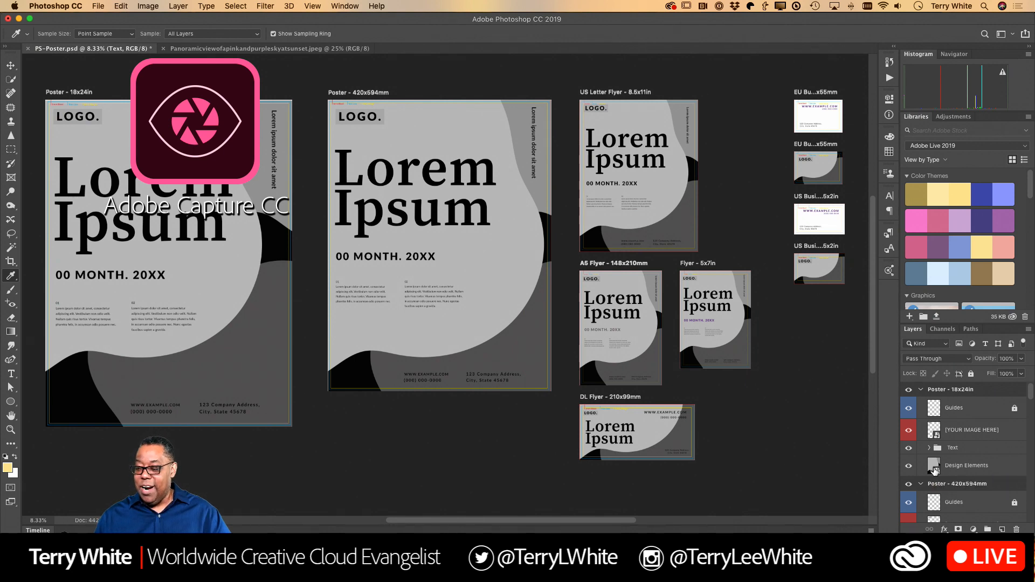
pyautogui.doubleClick(935, 471)
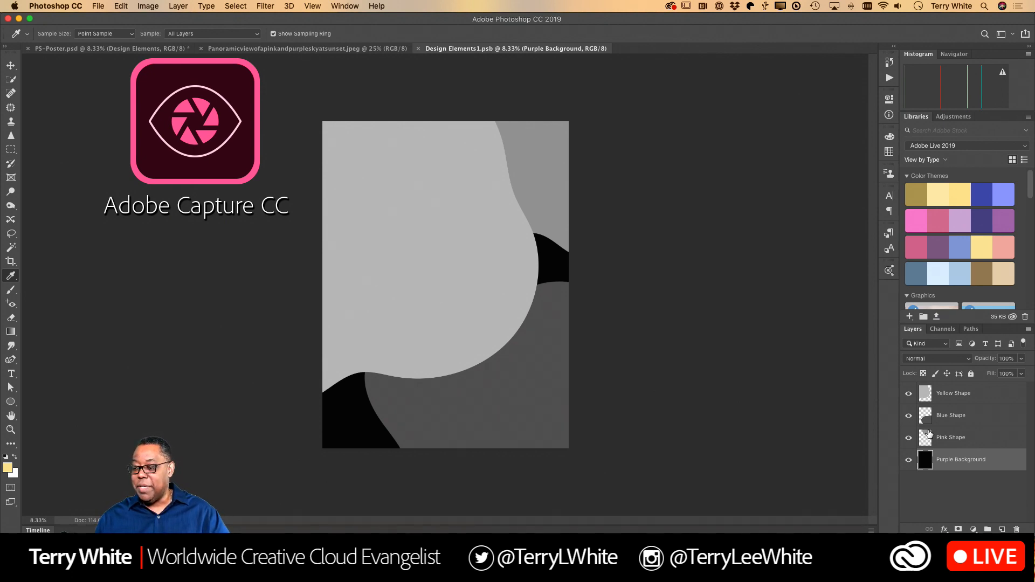
# Lock the transparent pixels of the Yellow Shape layer and fill it with the light purple #D2AFDA from Color Theme 3
pyautogui.click(926, 403)
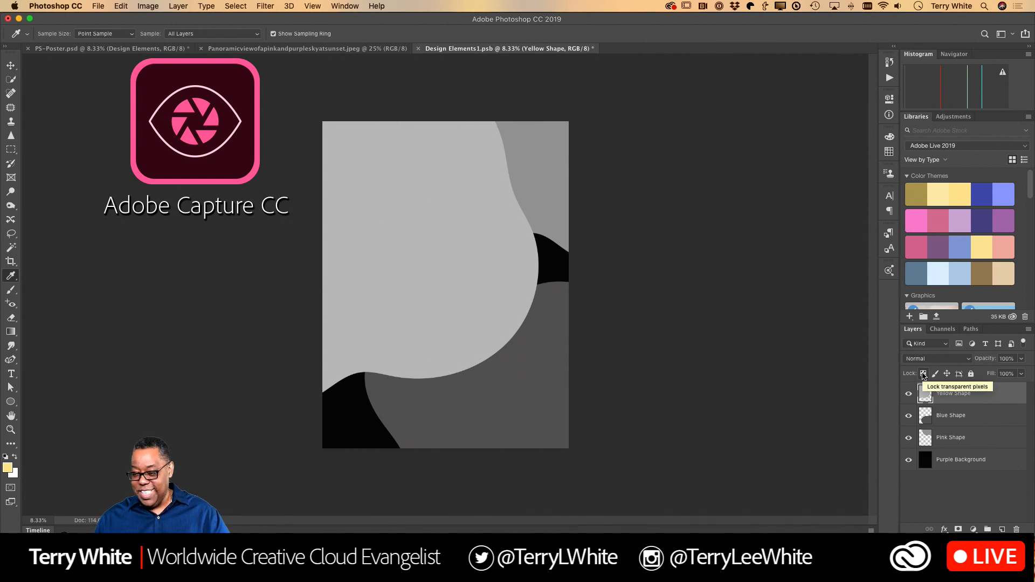
pyautogui.click(923, 375)
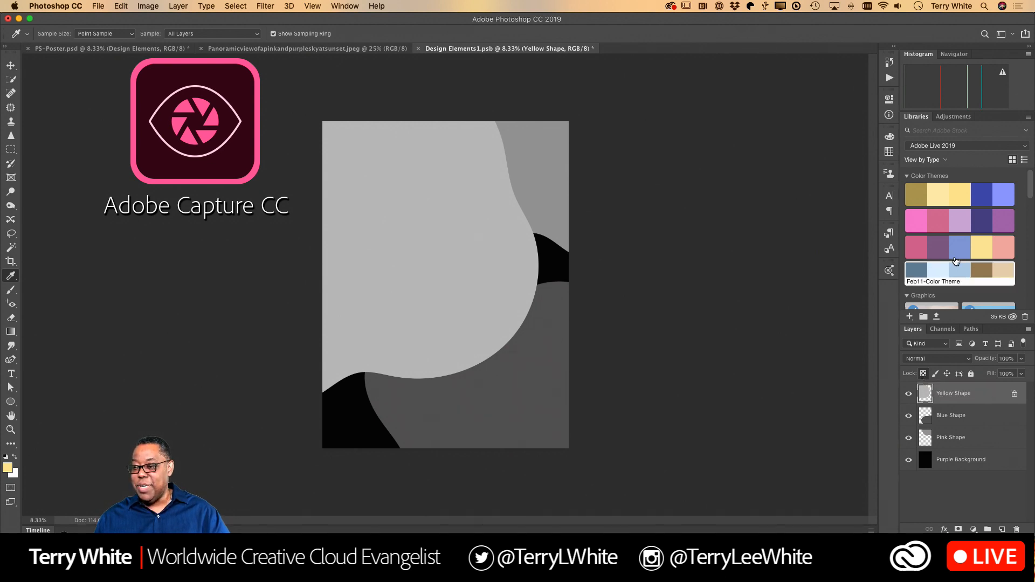
pyautogui.click(959, 223)
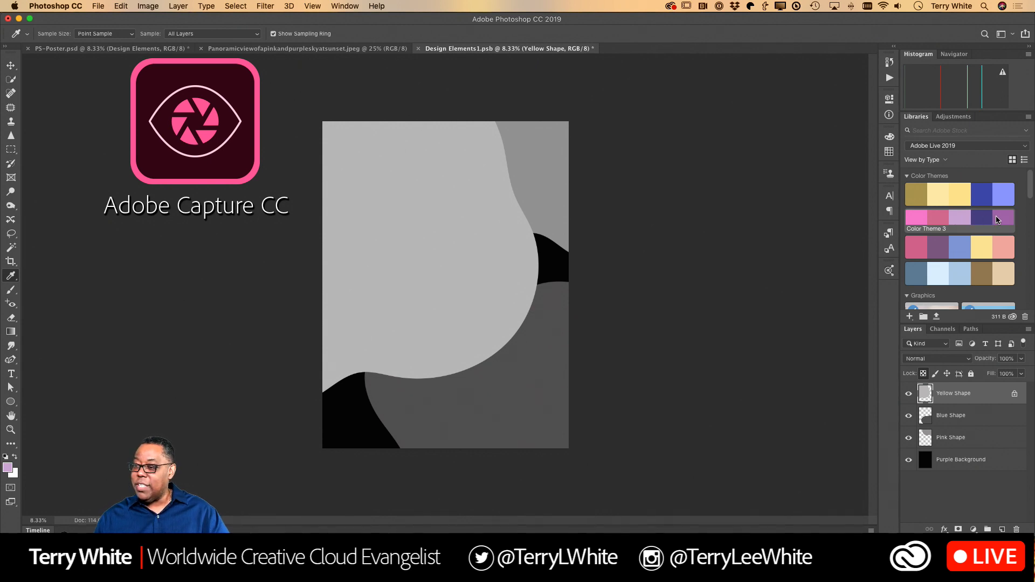
pyautogui.moveTo(958, 222)
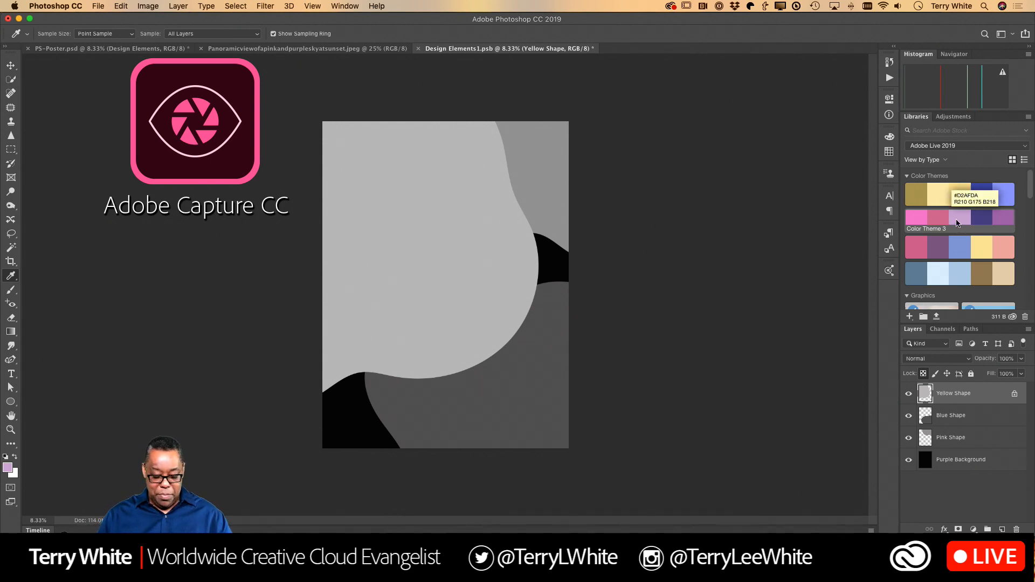
pyautogui.hotkey('alt', 'BackSpace')
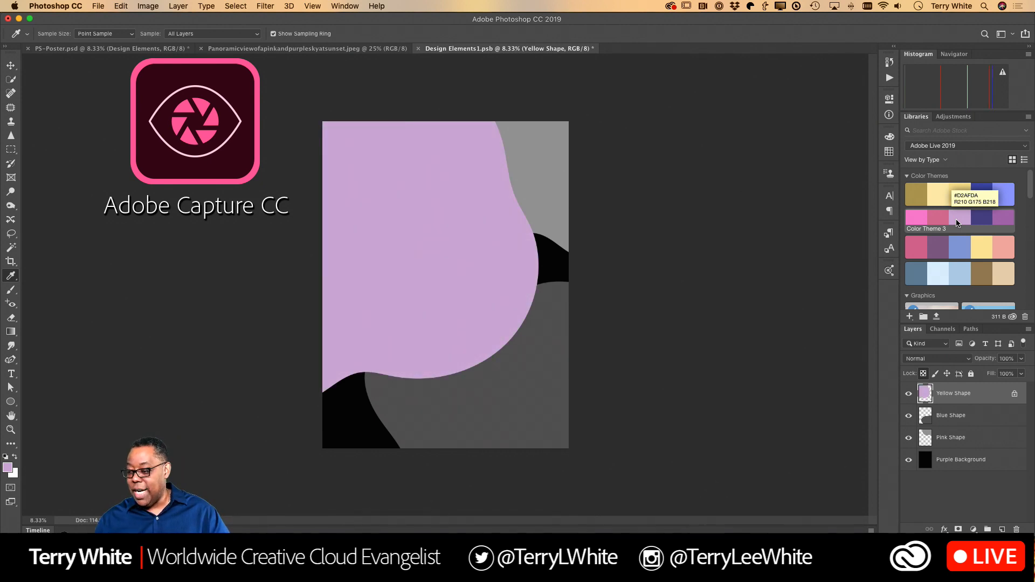
# Lock the Blue Shape layer's transparent pixels and fill it with the pink #FA84D1 from Color Theme 3
pyautogui.click(947, 421)
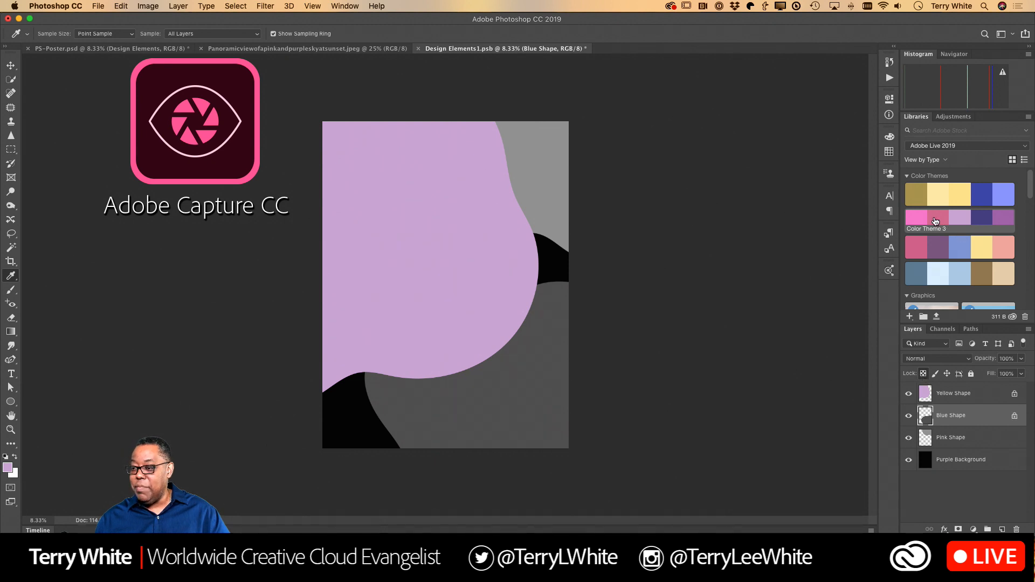
pyautogui.click(918, 221)
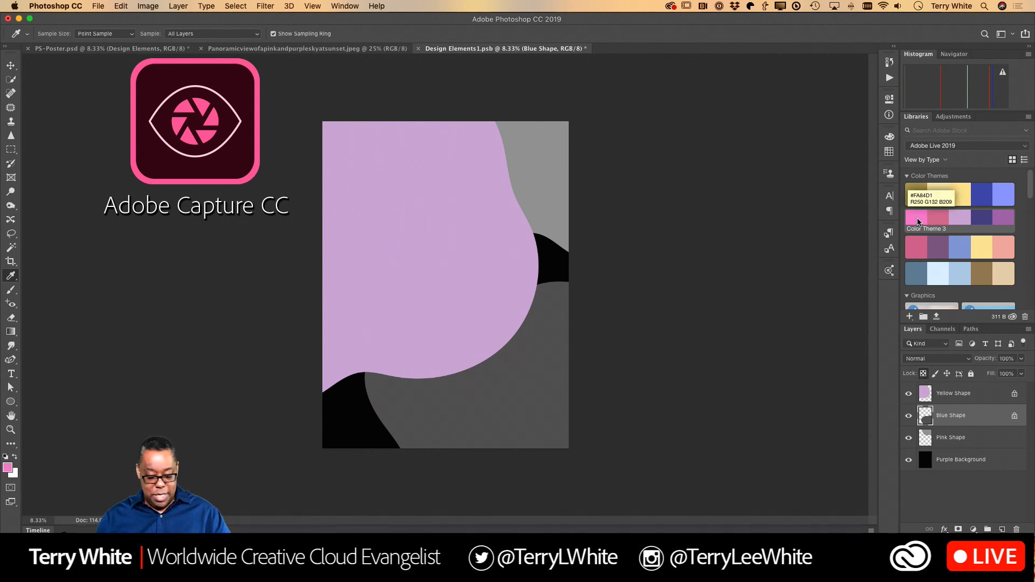
pyautogui.hotkey('alt', 'BackSpace')
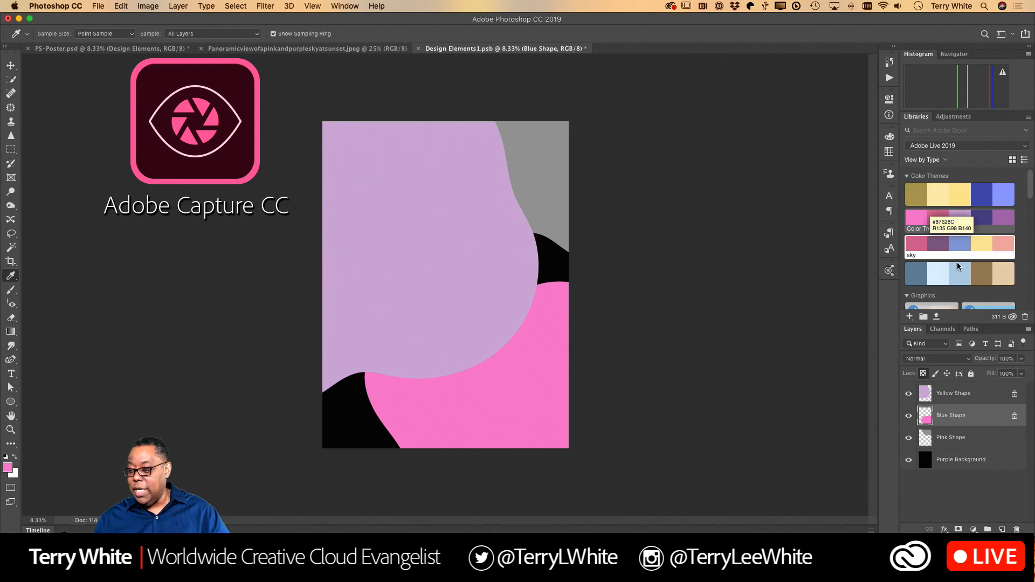
# Lock the Pink Shape layer against painting over transparency and fill it with the rose, second color of Color Theme 3
pyautogui.click(925, 438)
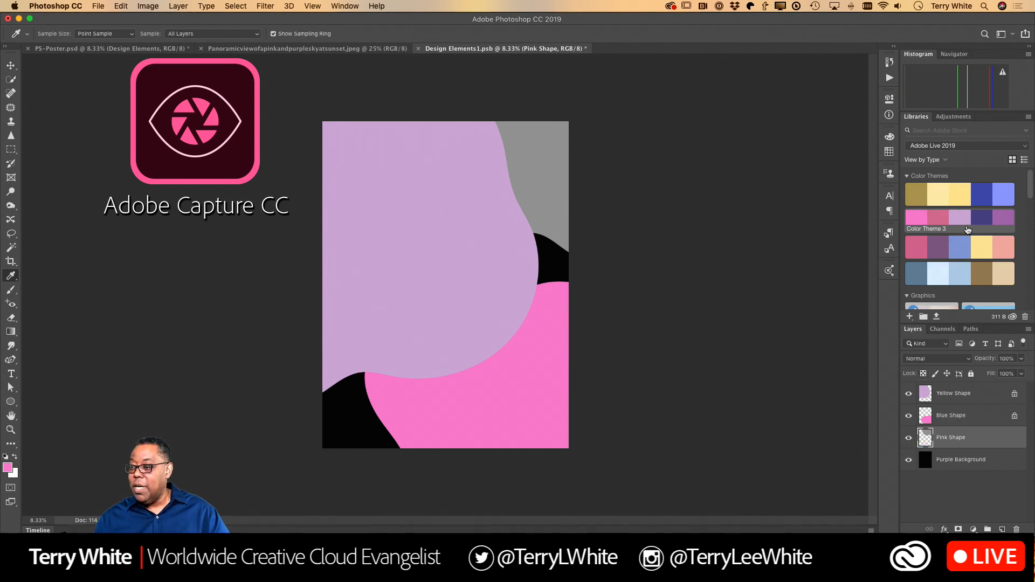
pyautogui.click(935, 375)
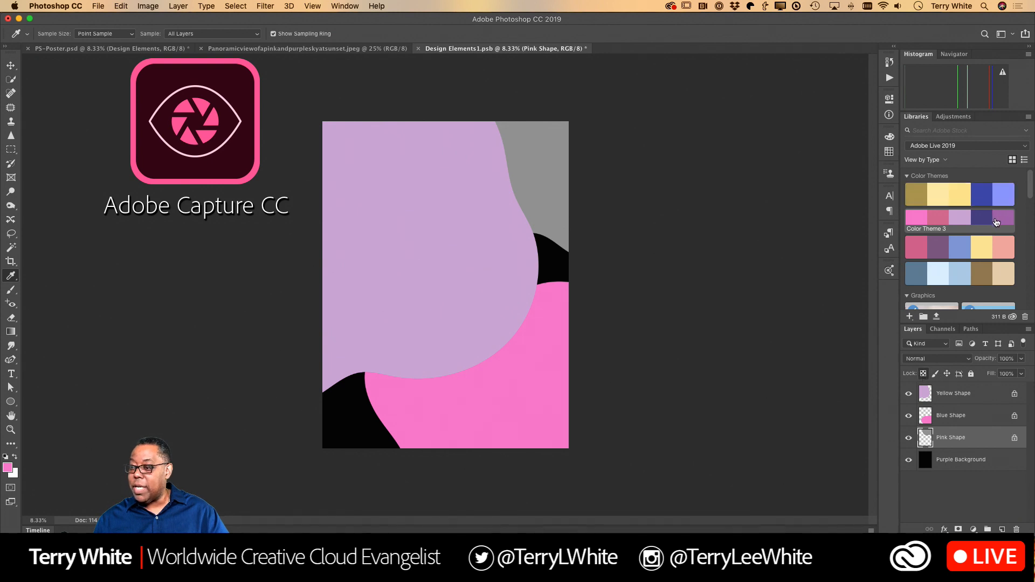
pyautogui.moveTo(996, 222)
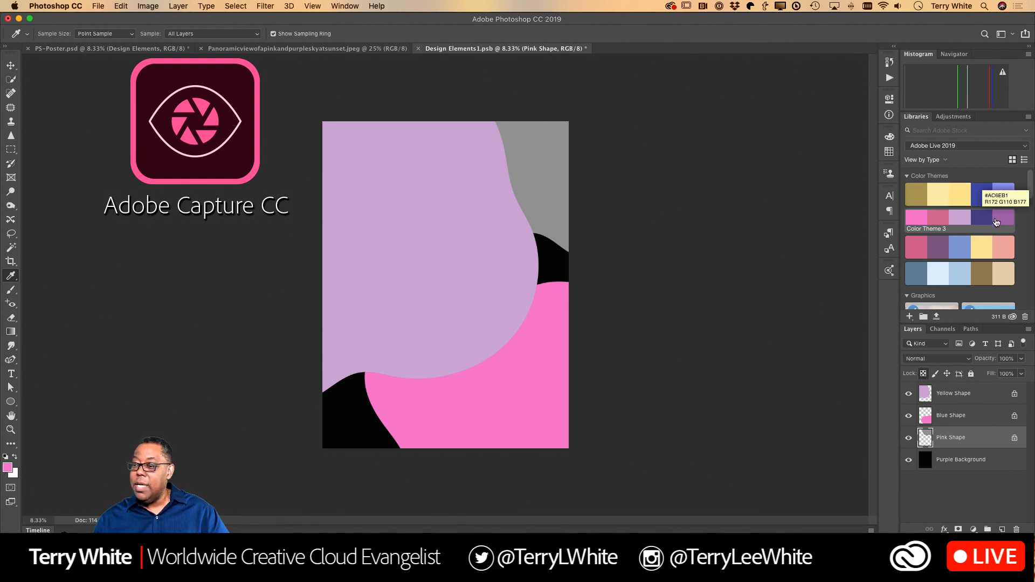
pyautogui.click(937, 219)
pyautogui.hotkey('alt', 'BackSpace')
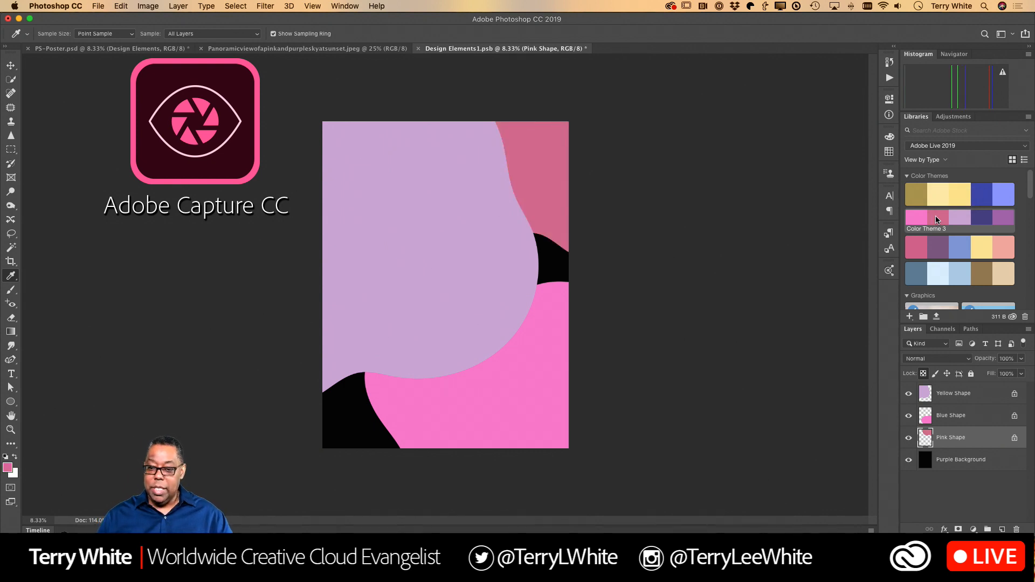
# Fill the Purple Background layer with the dark purple from Color Theme 3, and close the smart object with its changes saved
pyautogui.click(927, 461)
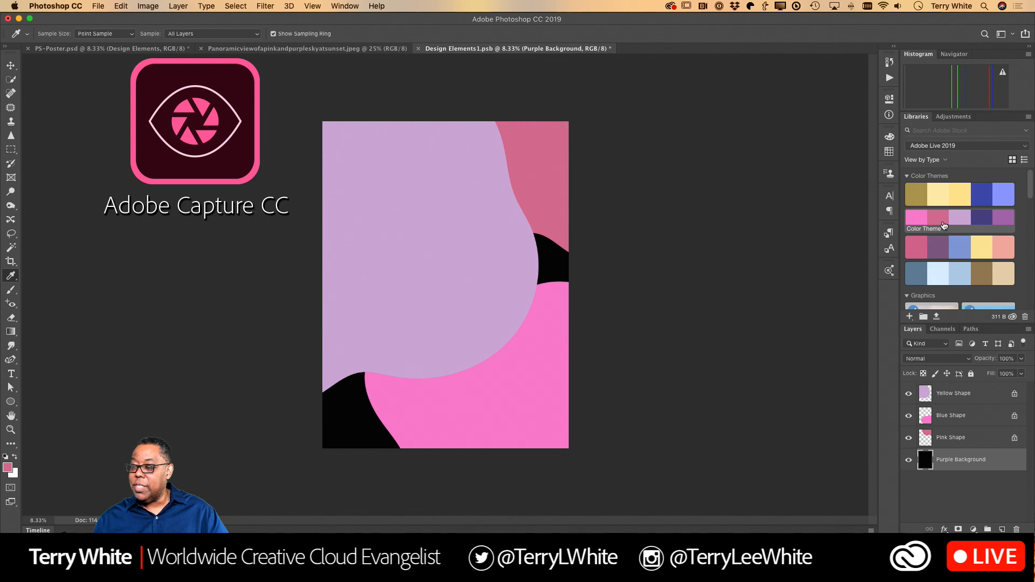
pyautogui.click(983, 220)
pyautogui.hotkey('alt', 'BackSpace')
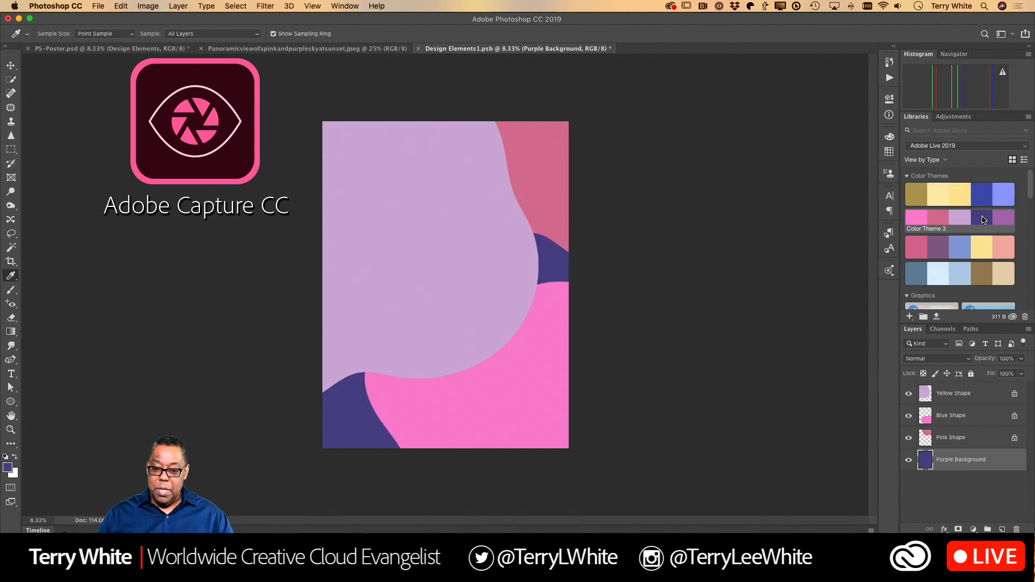
pyautogui.press('super+w')
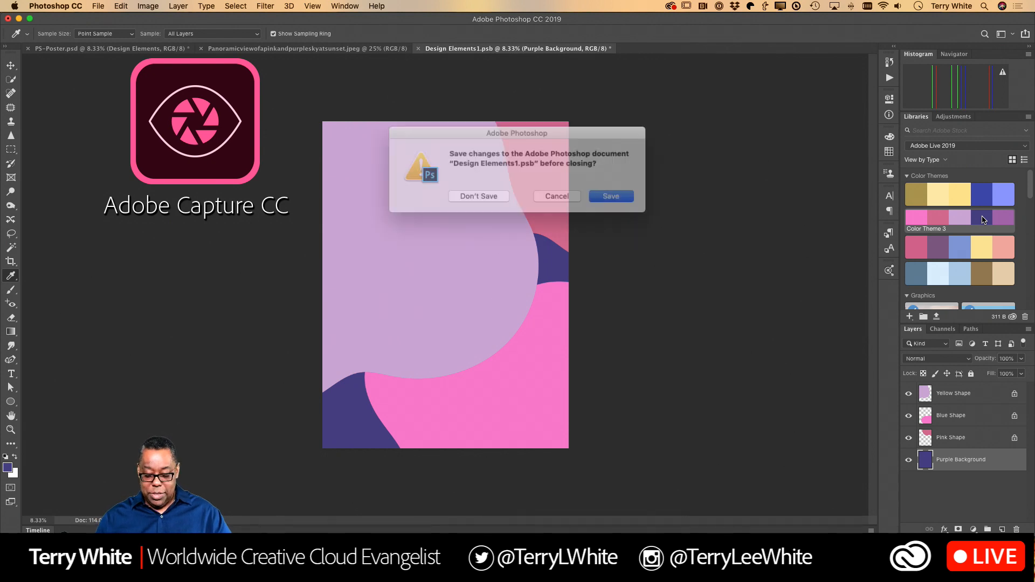
pyautogui.press('Return')
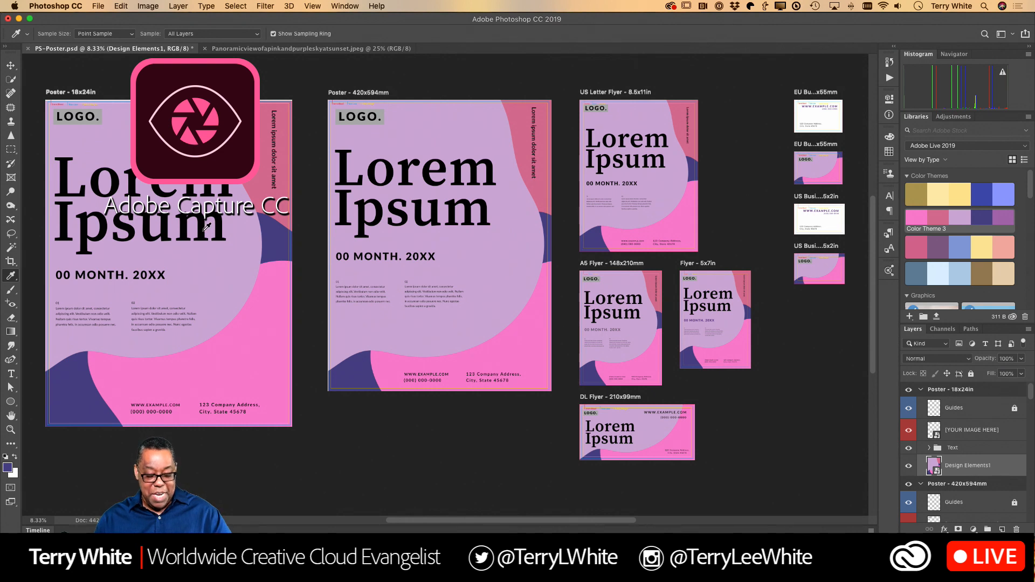
# Recolor the Lorem Ipsum headline on the 18x24in poster with the dark purple foreground color #4f468c and commit the text edit
pyautogui.press('t')
pyautogui.doubleClick(186, 231)
pyautogui.press('super+a')
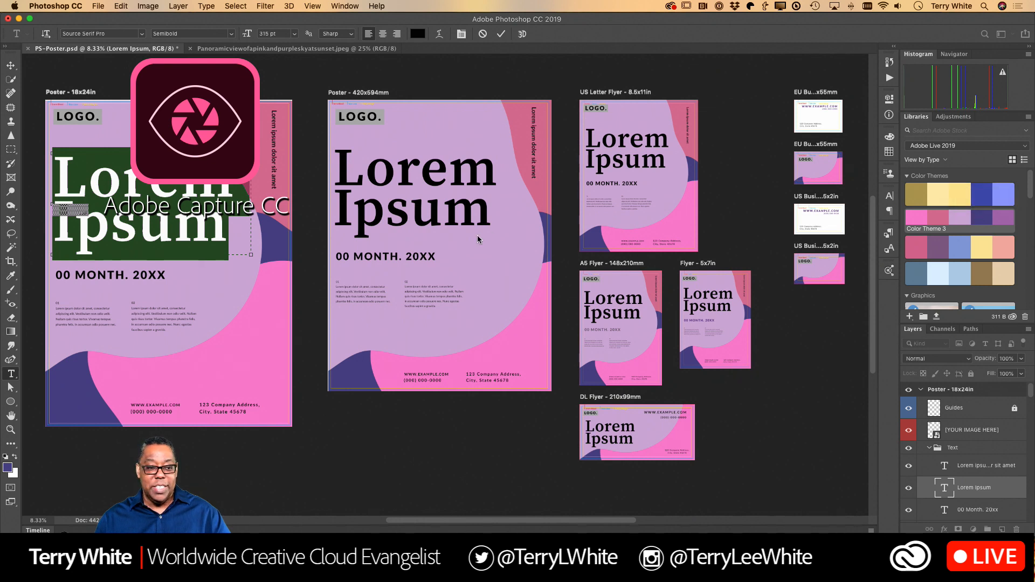
pyautogui.click(418, 35)
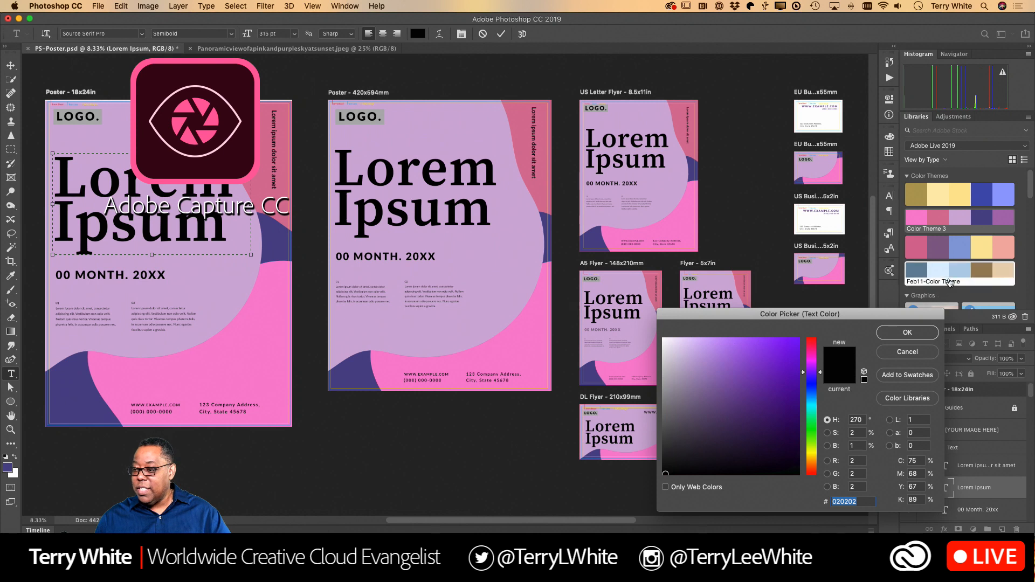
pyautogui.click(894, 354)
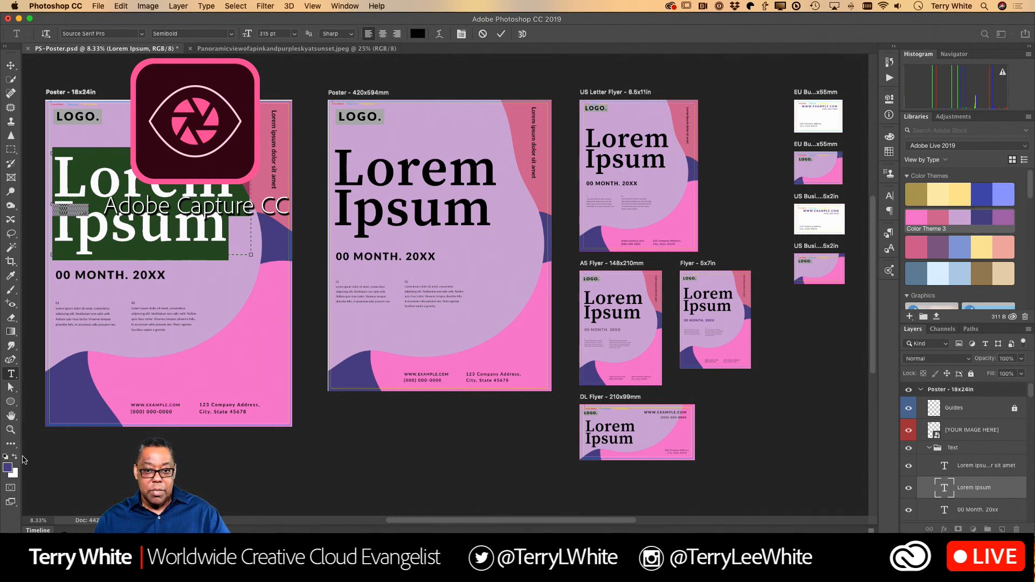
pyautogui.click(417, 34)
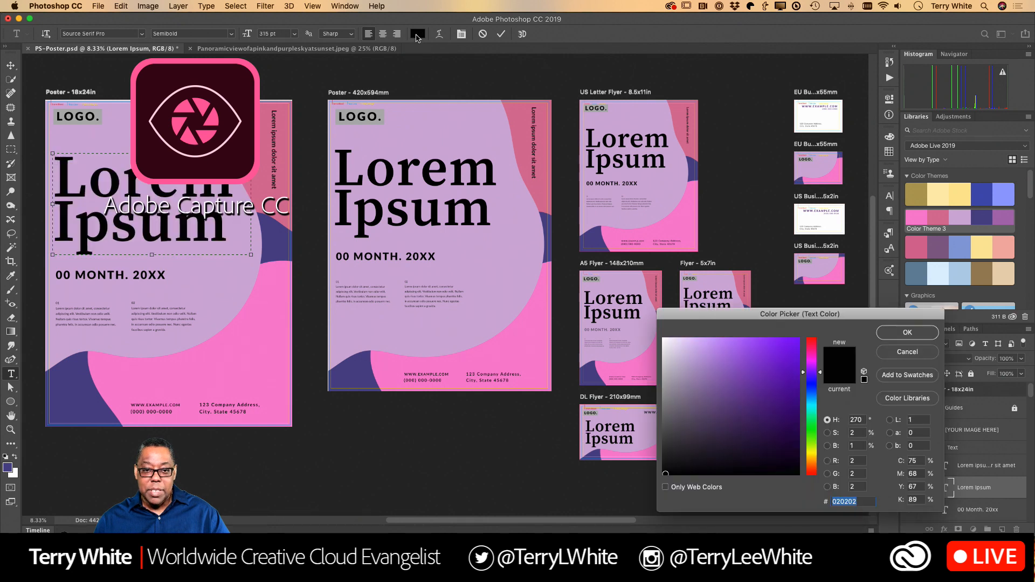
pyautogui.click(8, 464)
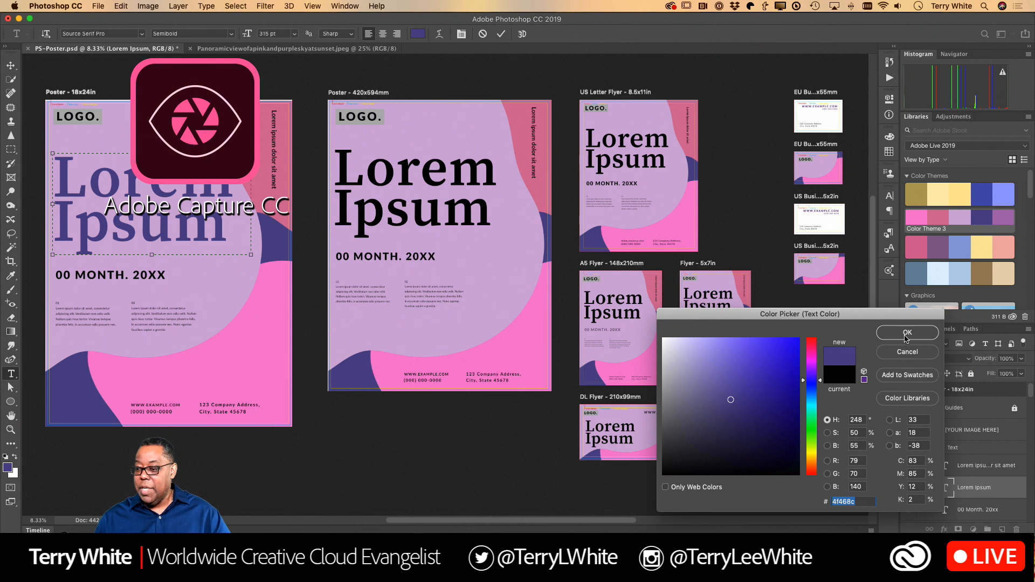
pyautogui.click(907, 333)
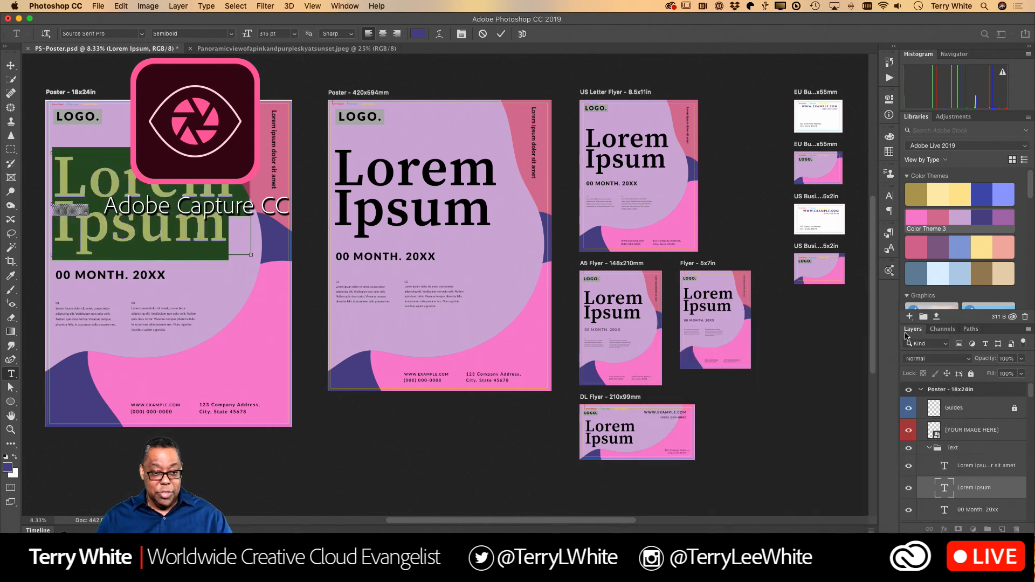
pyautogui.click(501, 33)
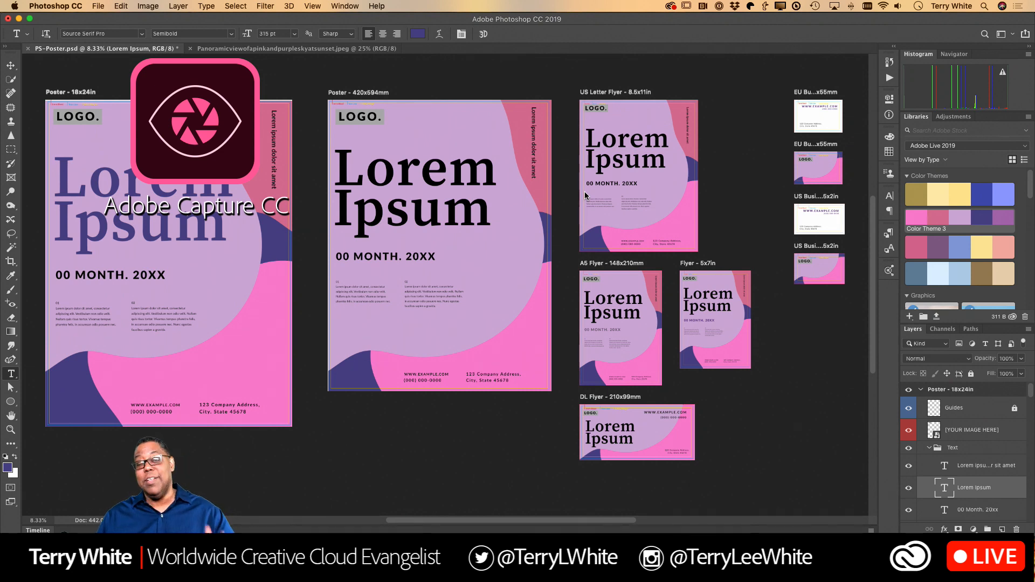
# Switch to Illustrator and fill the dark gray shape behind "ENIM AD MINIM VENIAM" with the middle yellow of the Yellowish theme
pyautogui.press('super+Tab')
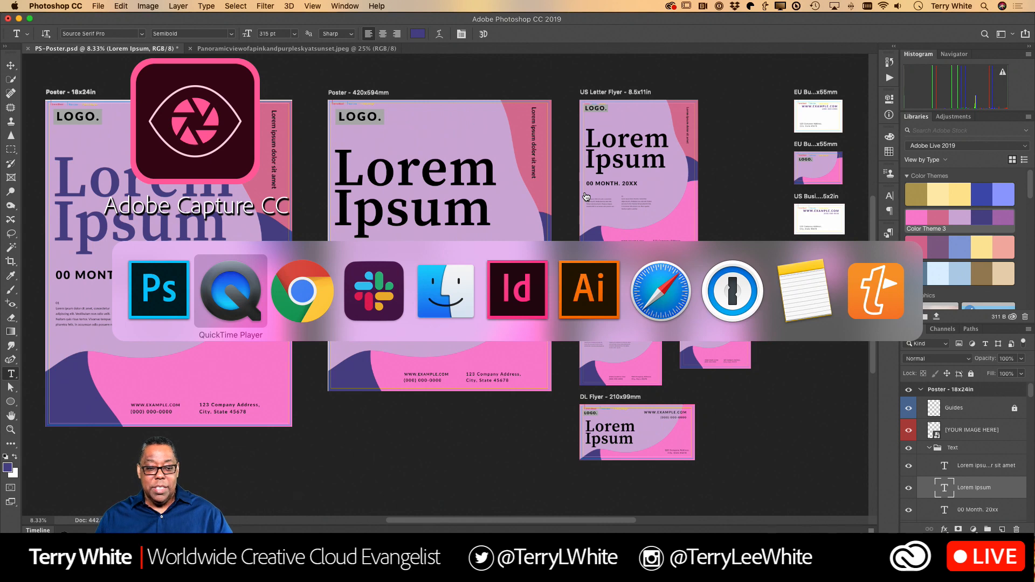
pyautogui.press('super+Tab')
pyautogui.press('super+Tab')
pyautogui.press('super+Tab')
pyautogui.press('super+Tab')
pyautogui.press('super+Tab')
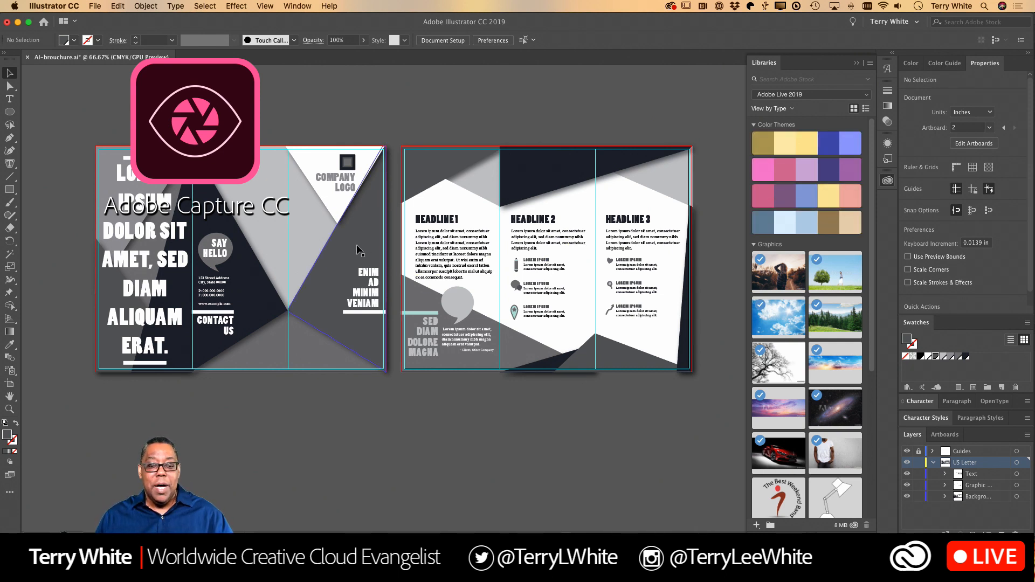
pyautogui.click(339, 252)
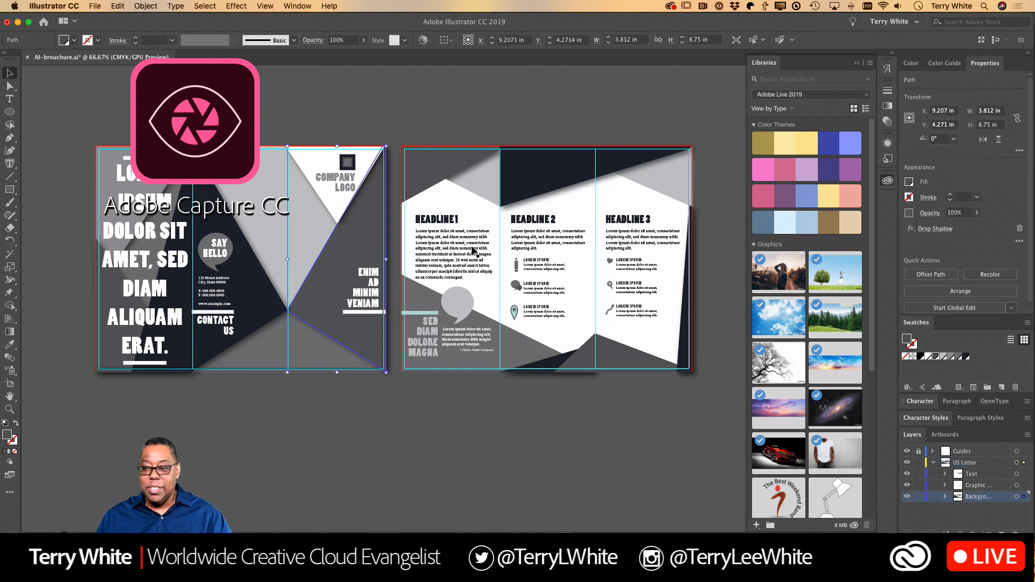
pyautogui.click(803, 146)
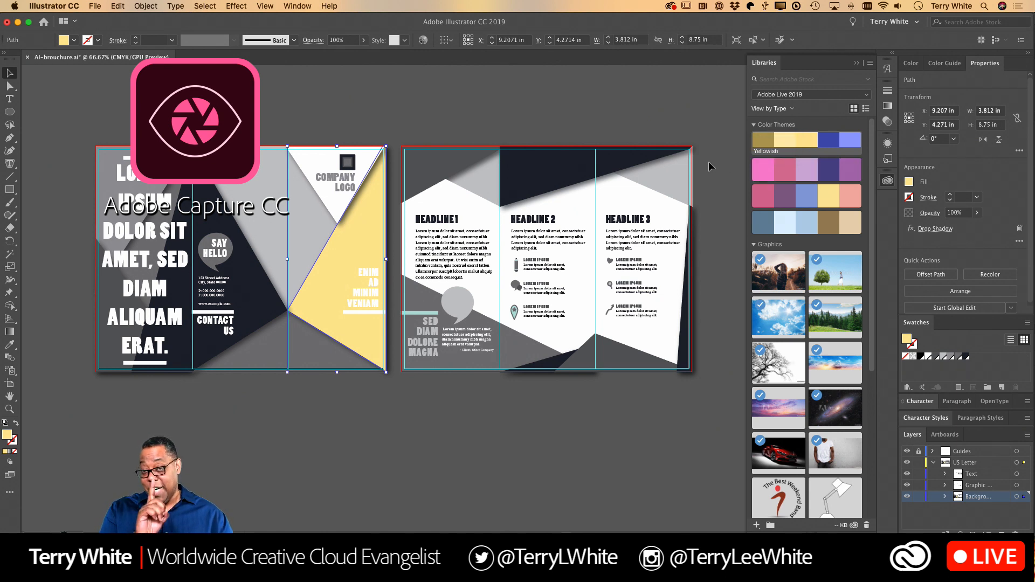
# Switch to Photoshop, show the Color panel as a Hue Cube and widen it
pyautogui.press('super+Tab')
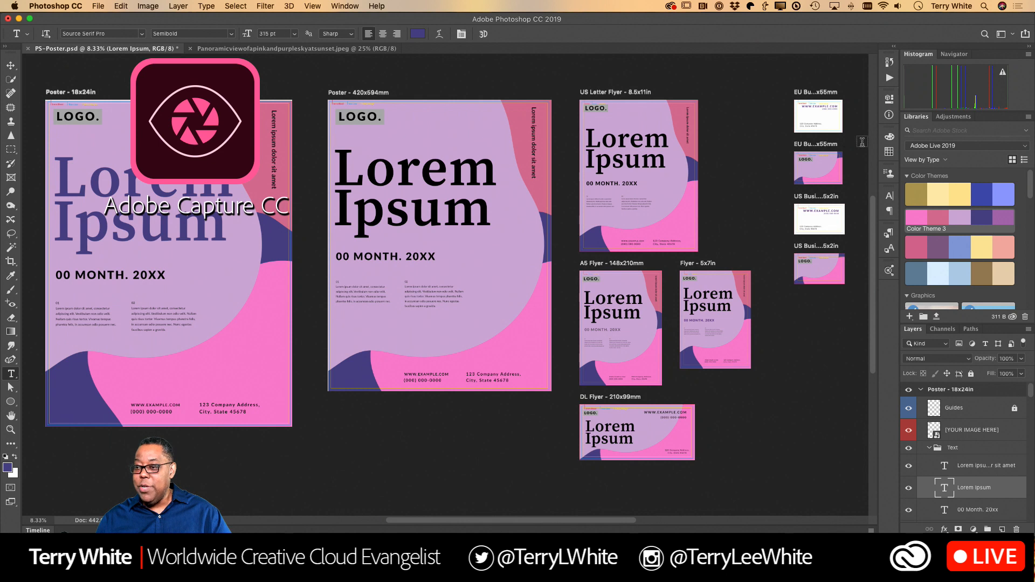
pyautogui.click(890, 137)
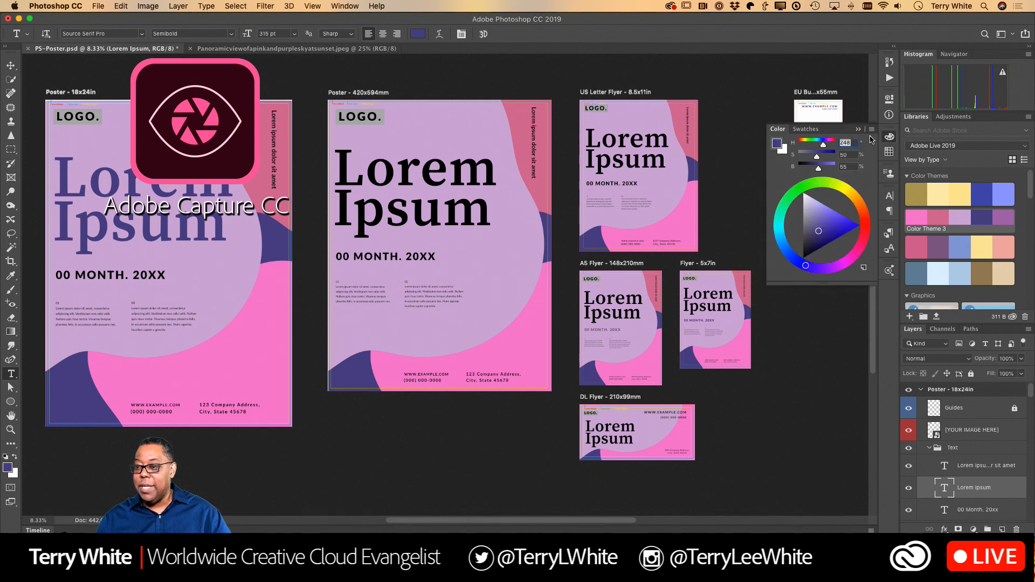
pyautogui.click(872, 129)
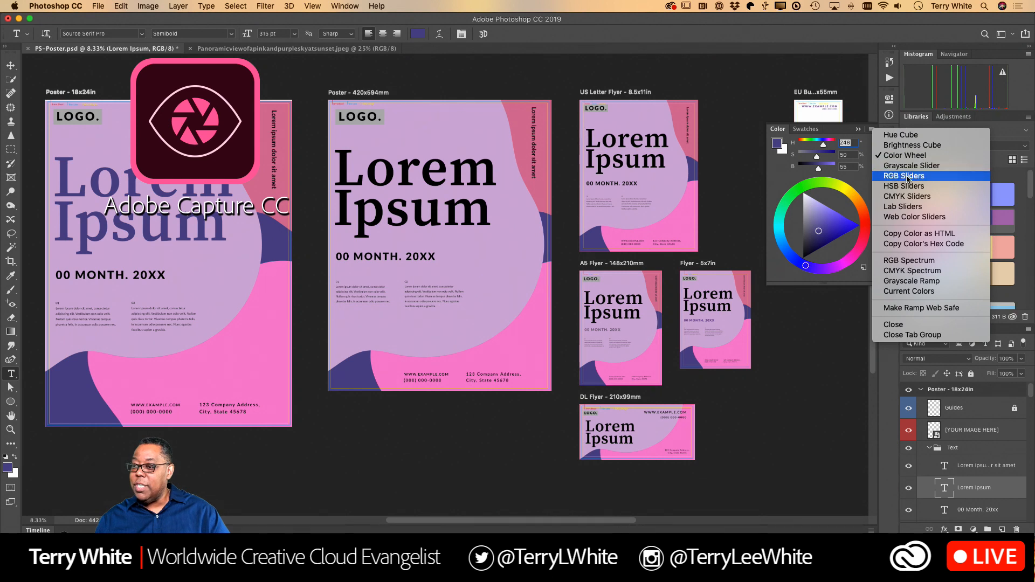
pyautogui.click(912, 136)
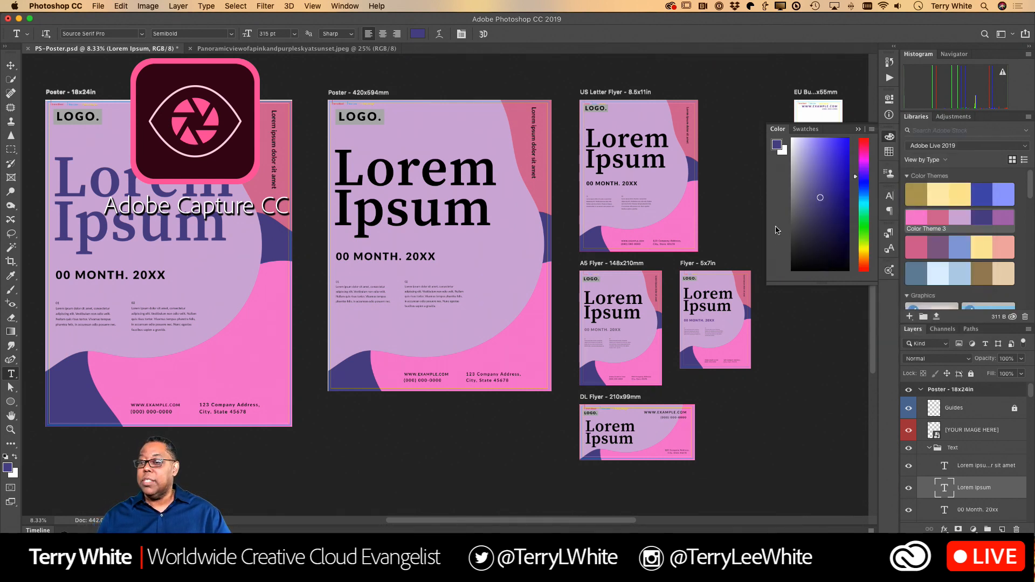
pyautogui.moveTo(768, 230); pyautogui.dragTo(675, 237)
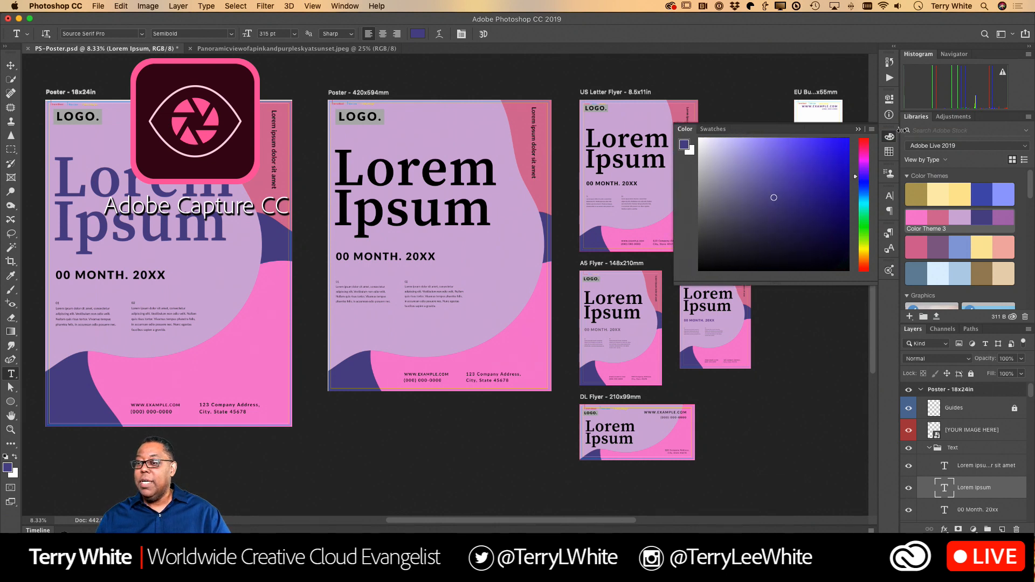
# Change the color display to Color Wheel, try foreground hues 66, 149 and 331 in turn, and collapse the Color panel
pyautogui.click(873, 129)
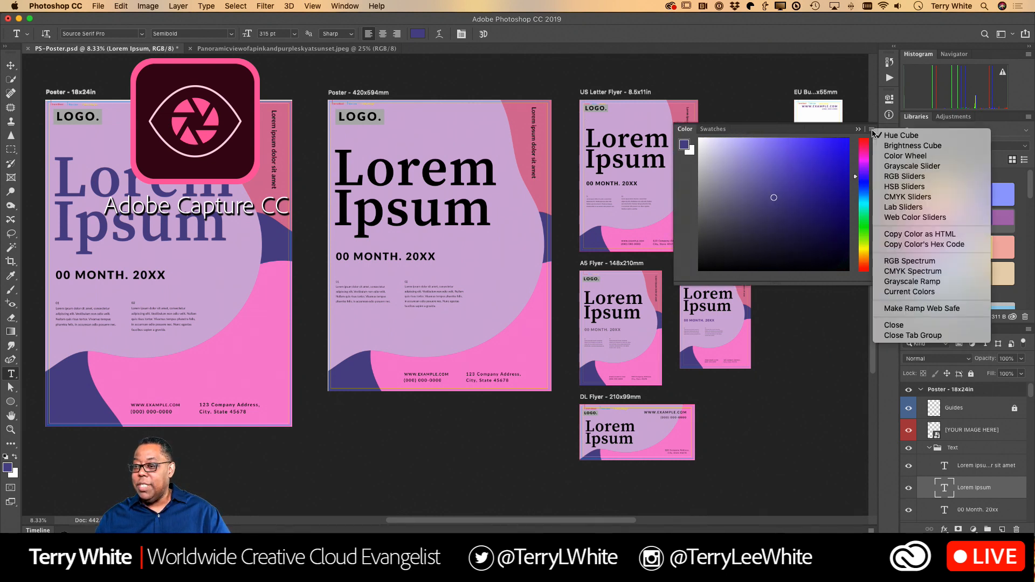
pyautogui.click(887, 156)
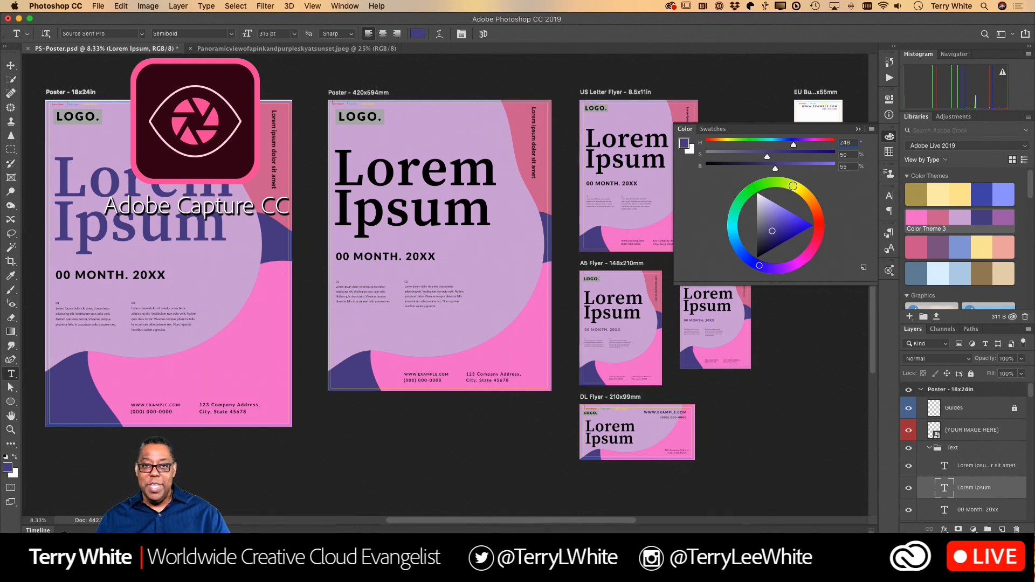
pyautogui.click(793, 186)
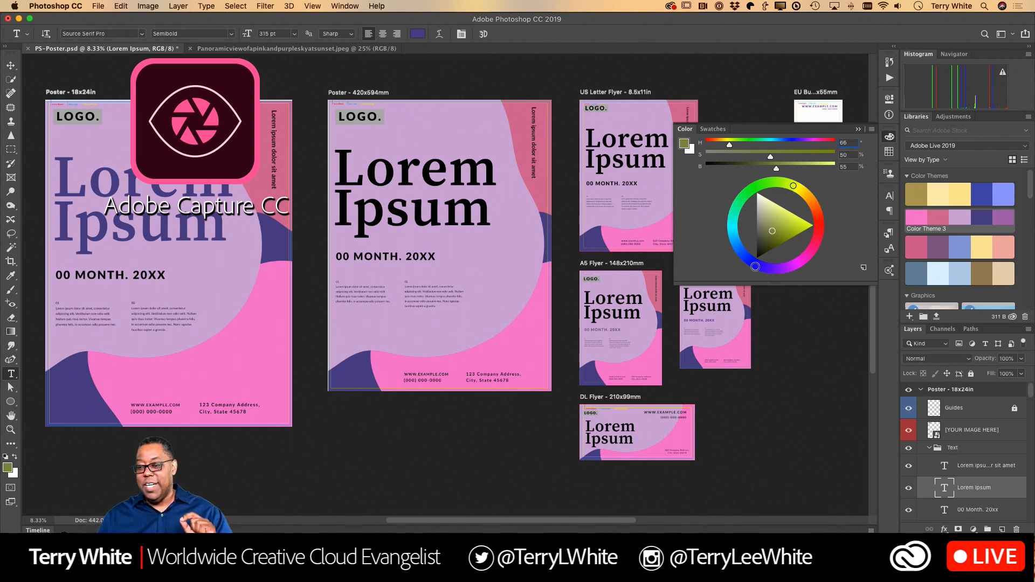
pyautogui.click(738, 203)
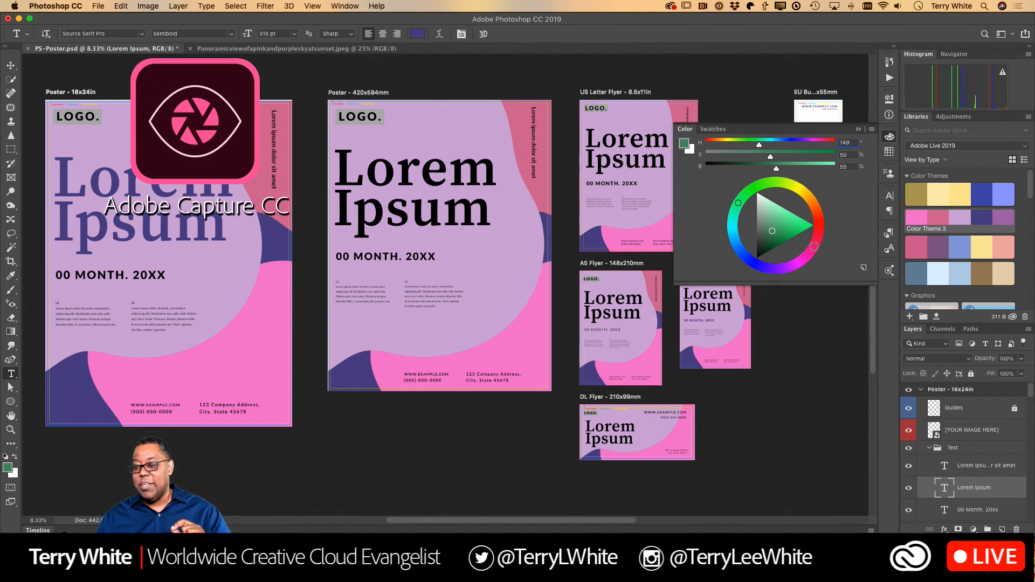
pyautogui.click(814, 247)
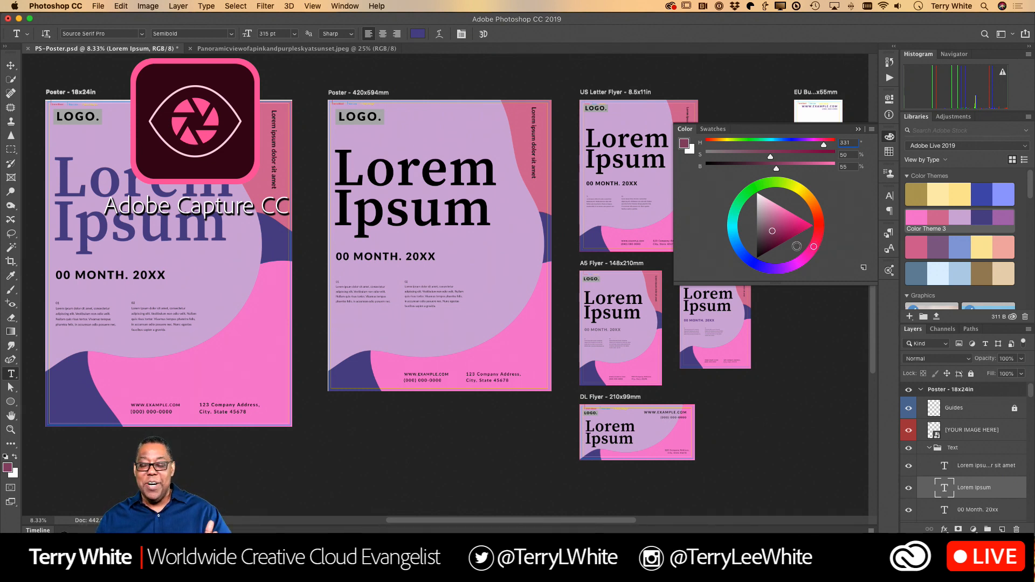
pyautogui.click(860, 132)
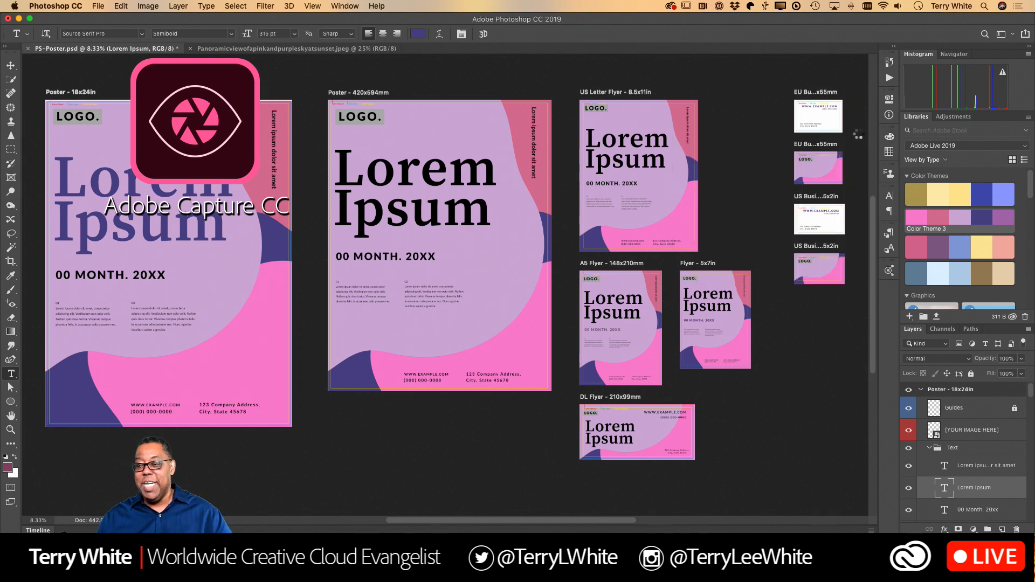
pyautogui.click(857, 135)
# Switch to Illustrator and open the Adobe Color Themes panel
pyautogui.press('super+Tab')
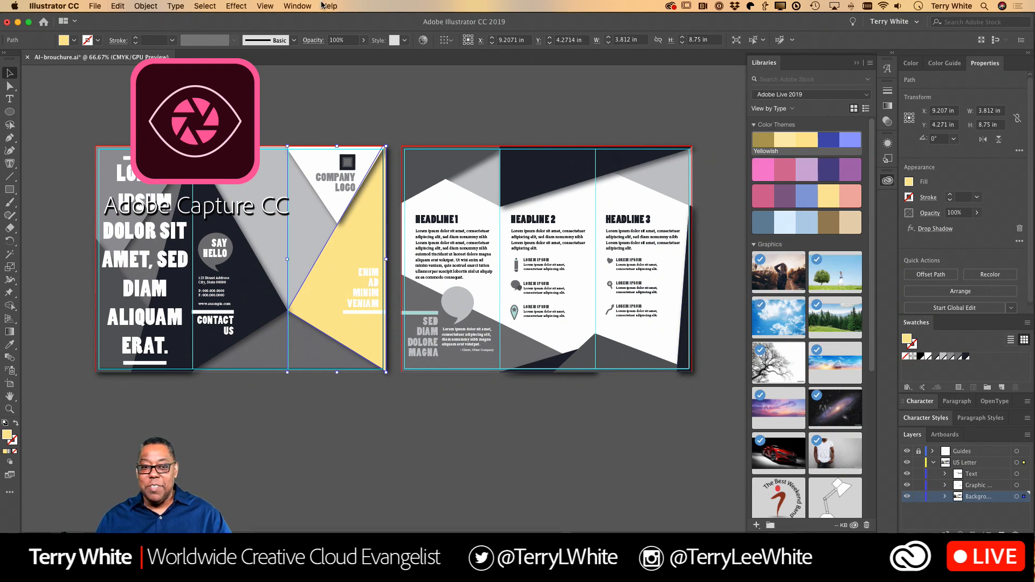
pyautogui.click(296, 5)
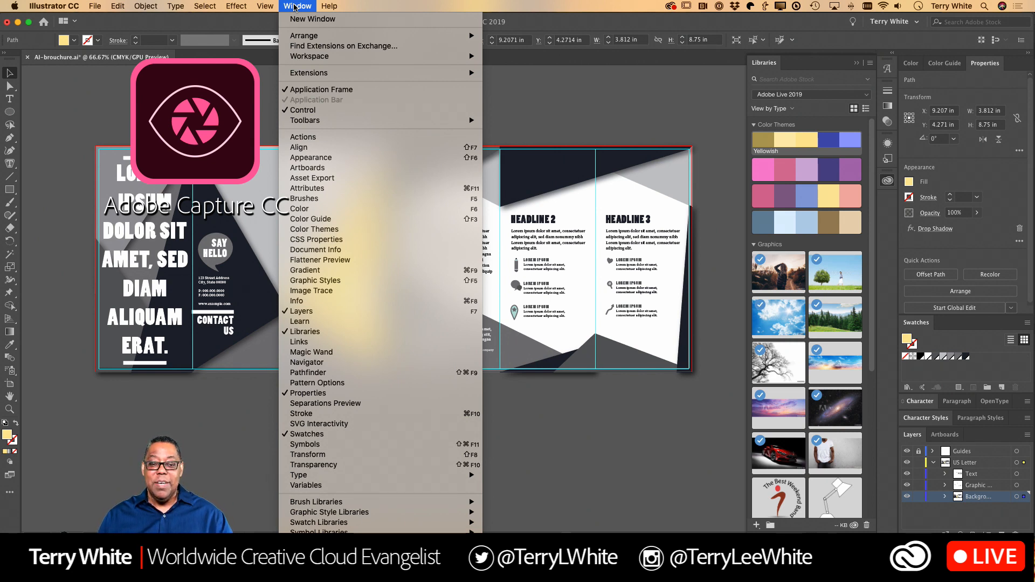
pyautogui.click(341, 227)
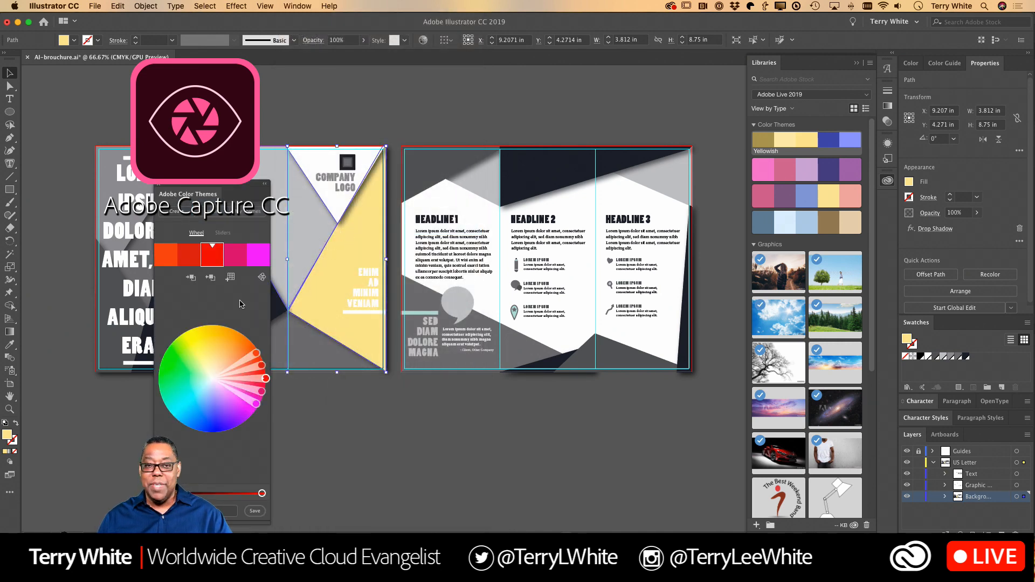
# Open the Color Guide, float it over the brochure and enlarge it
pyautogui.click(304, 6)
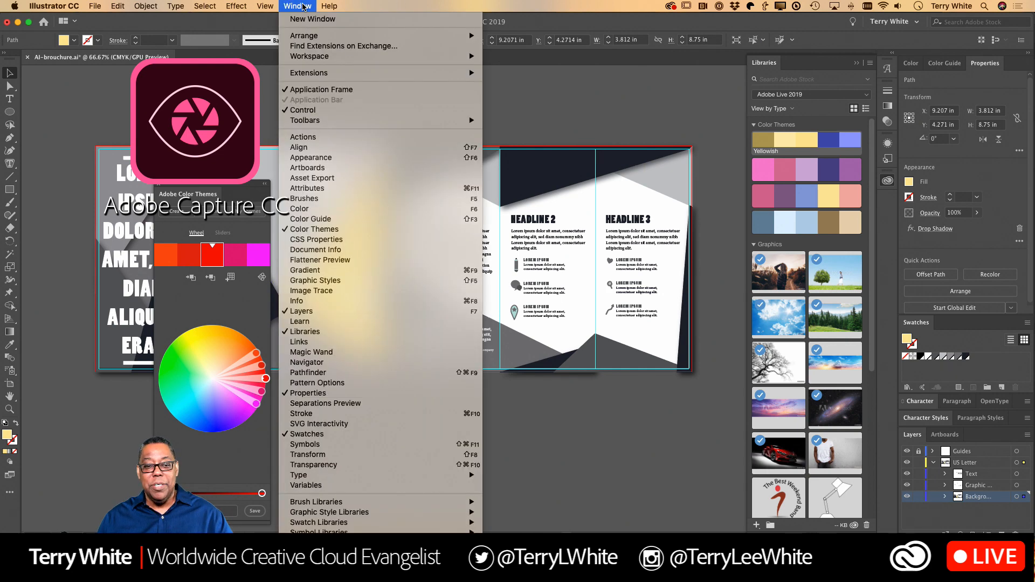
pyautogui.click(341, 221)
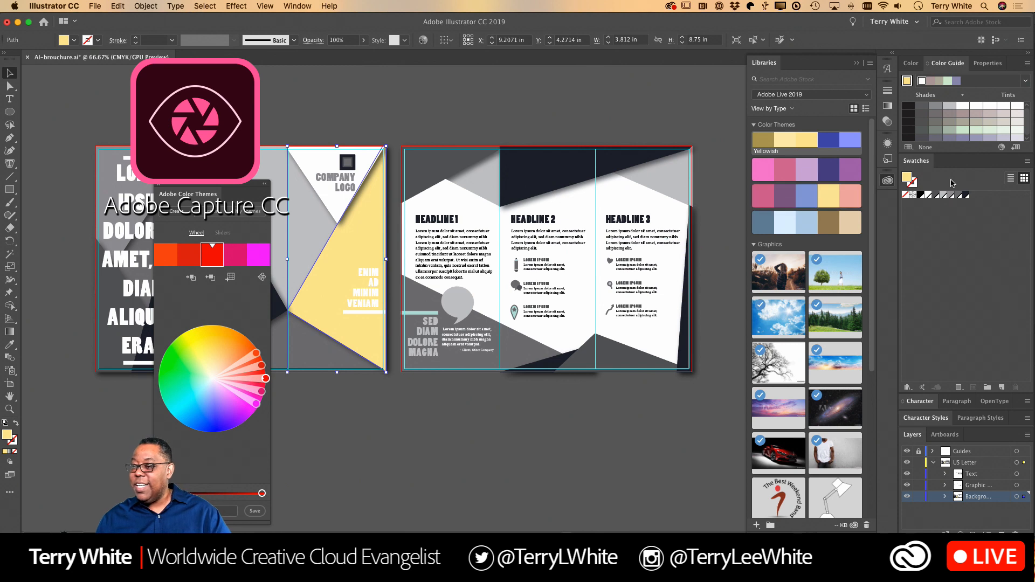
pyautogui.moveTo(948, 63); pyautogui.dragTo(421, 100)
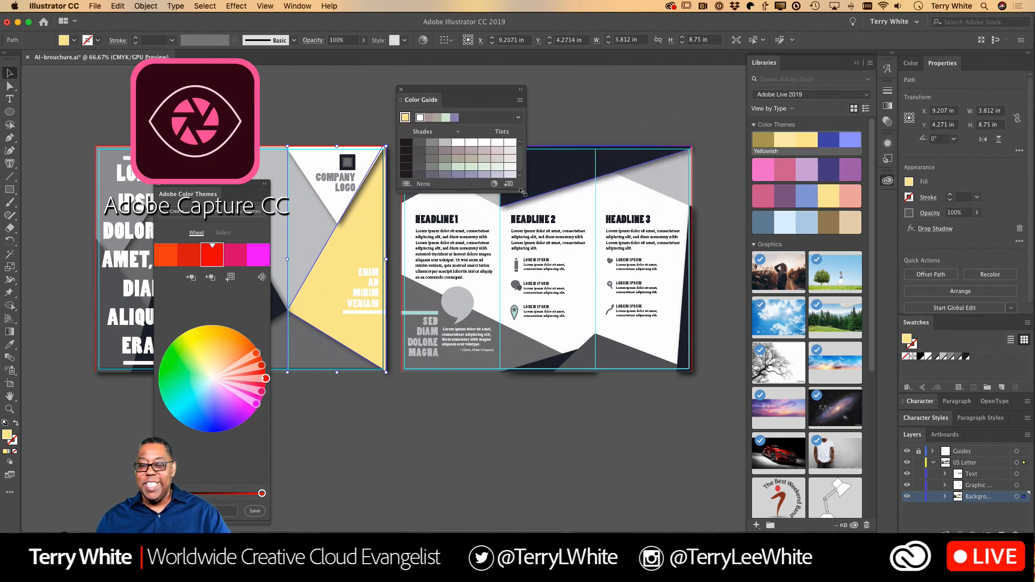
pyautogui.moveTo(522, 192); pyautogui.dragTo(653, 359)
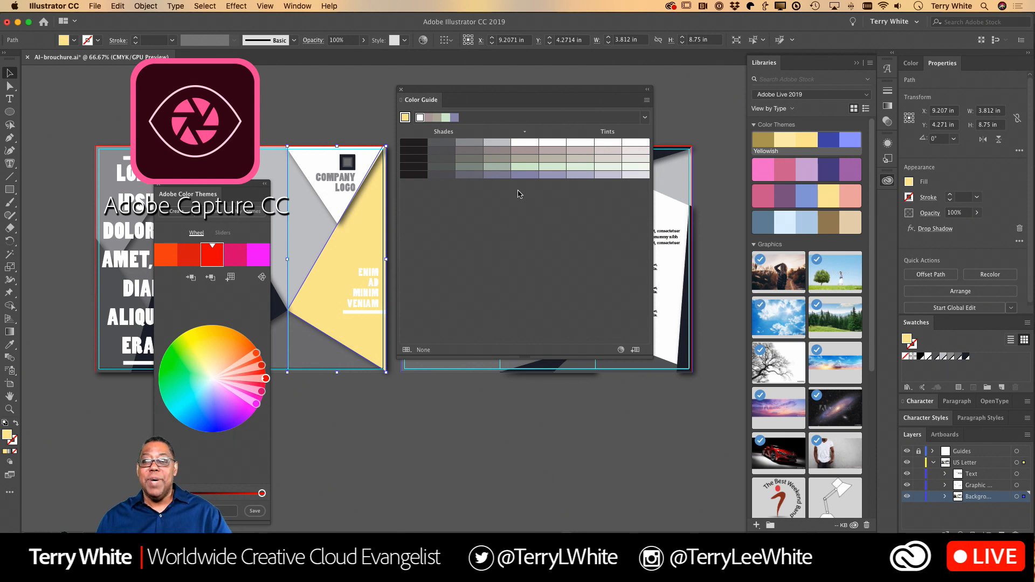
# Recolor the yellow brochure shape with Color Guide colors, applying the Triad 3 harmony rule and a light khaki swatch
pyautogui.click(645, 118)
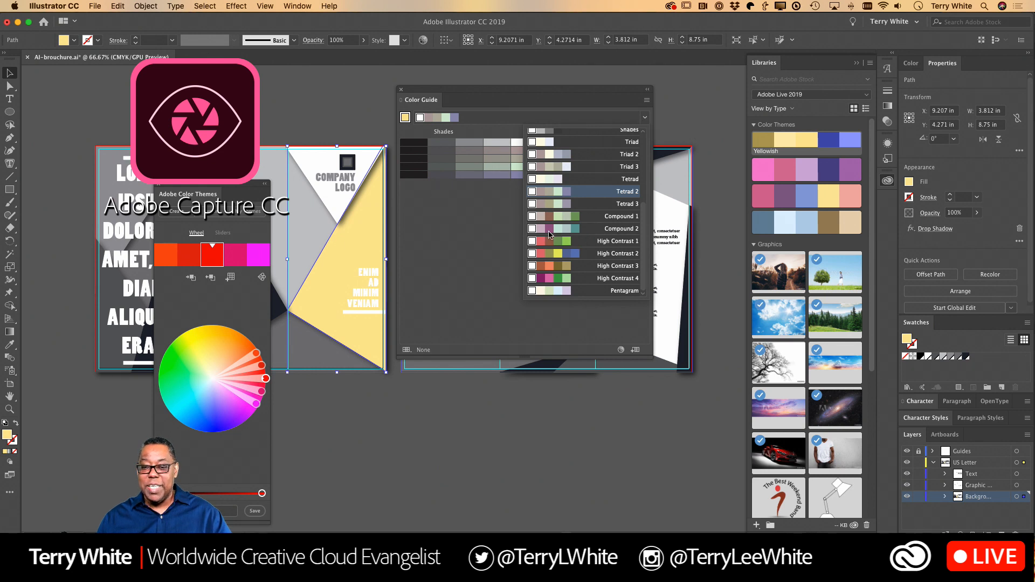
pyautogui.click(424, 234)
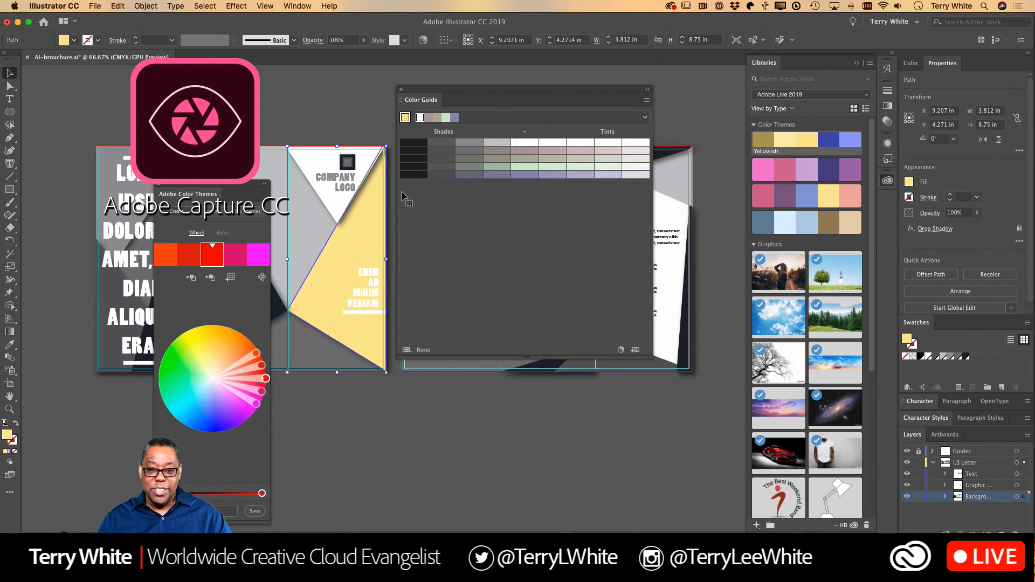
pyautogui.click(434, 118)
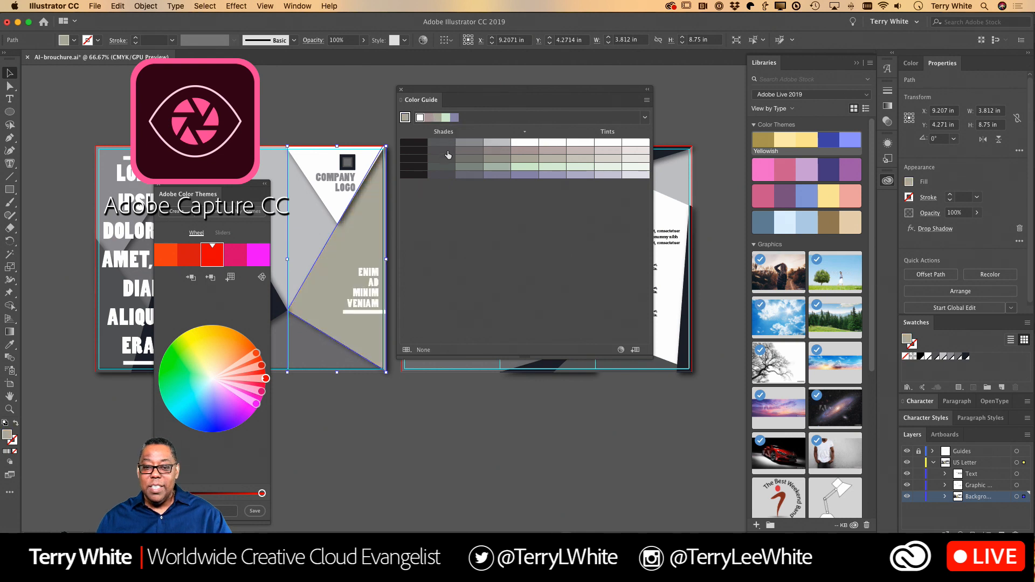
pyautogui.click(645, 117)
pyautogui.click(549, 167)
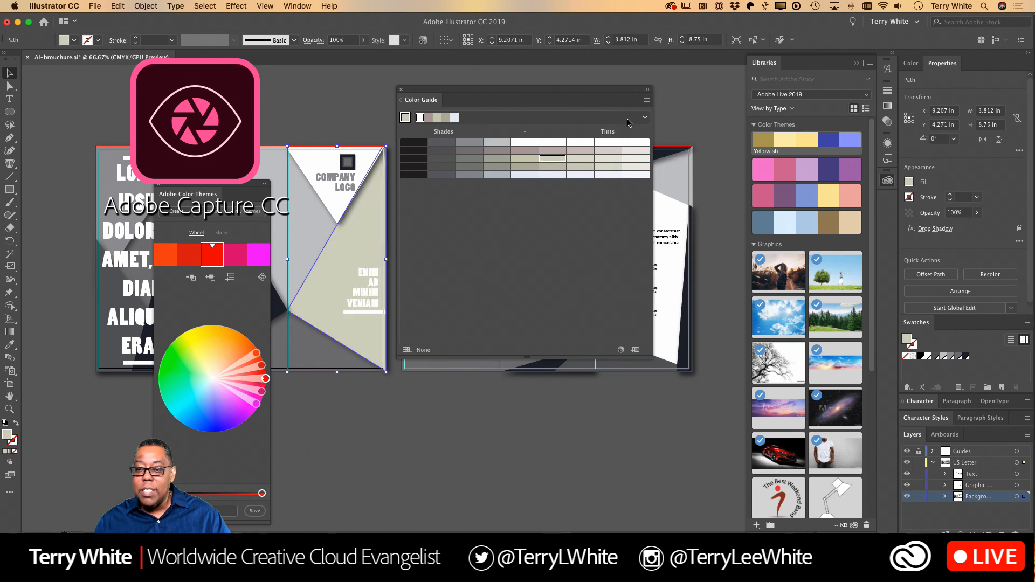
# Try the Complementary and Analogous 2 harmony rules in the Color Guide, apply High Contrast 1, and review the remaining rules
pyautogui.click(646, 118)
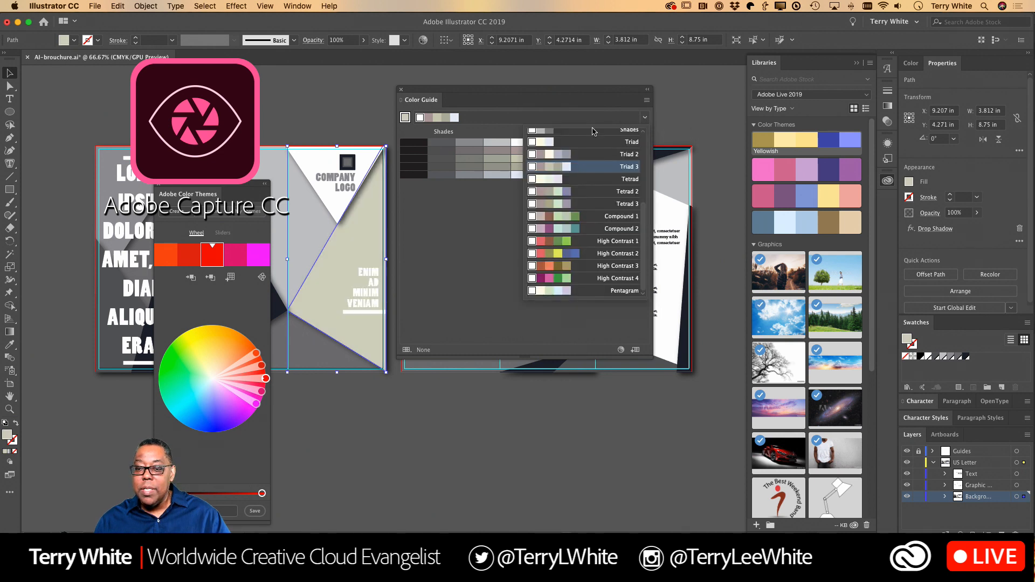
pyautogui.scroll(3, 595, 178)
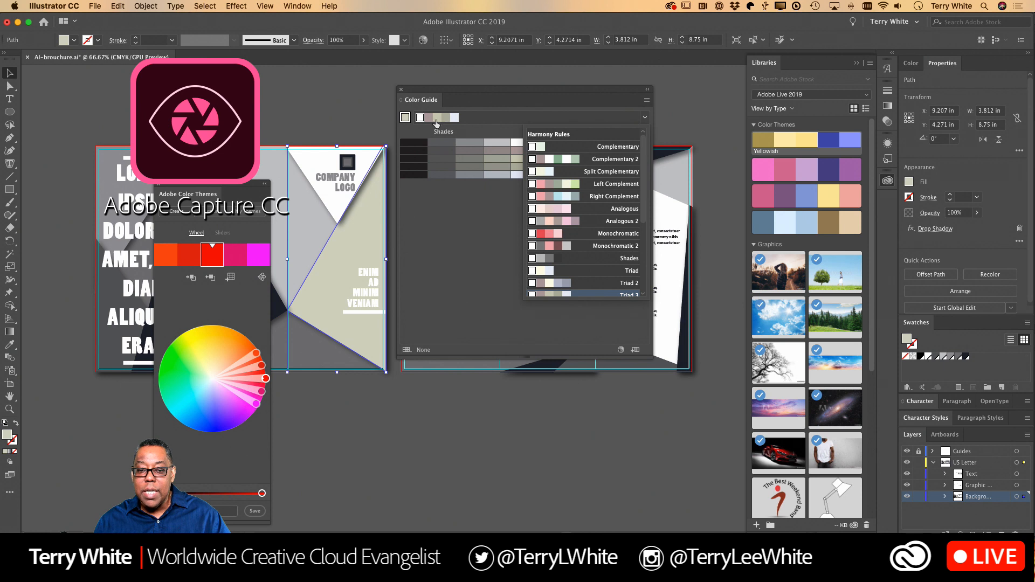
pyautogui.click(611, 148)
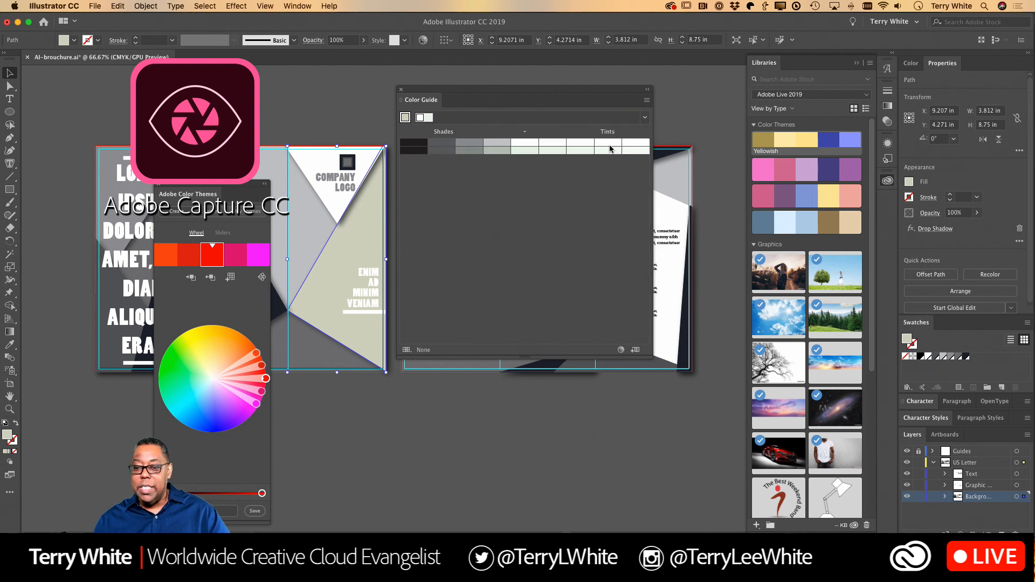
pyautogui.click(646, 118)
pyautogui.click(584, 207)
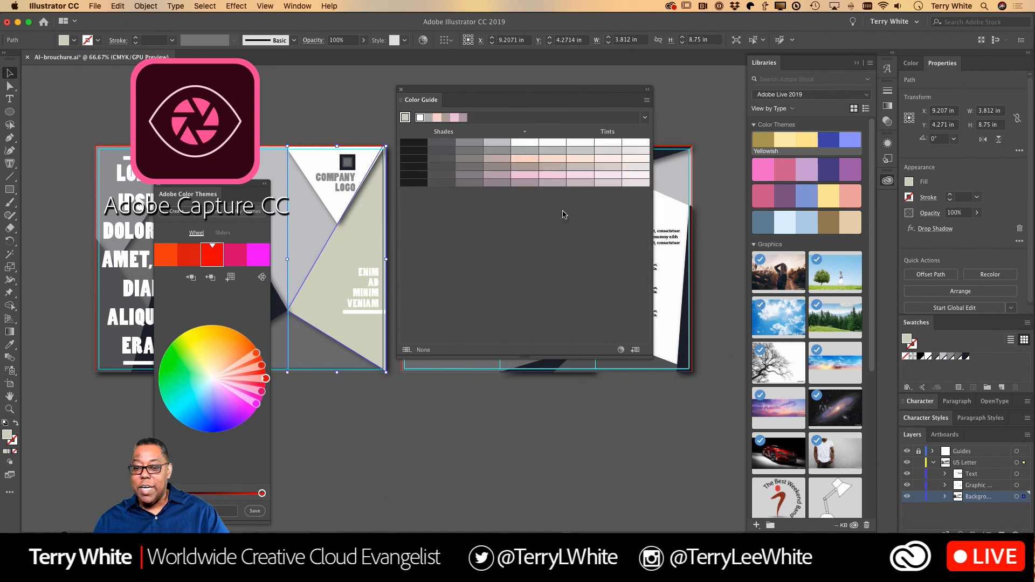
pyautogui.click(645, 118)
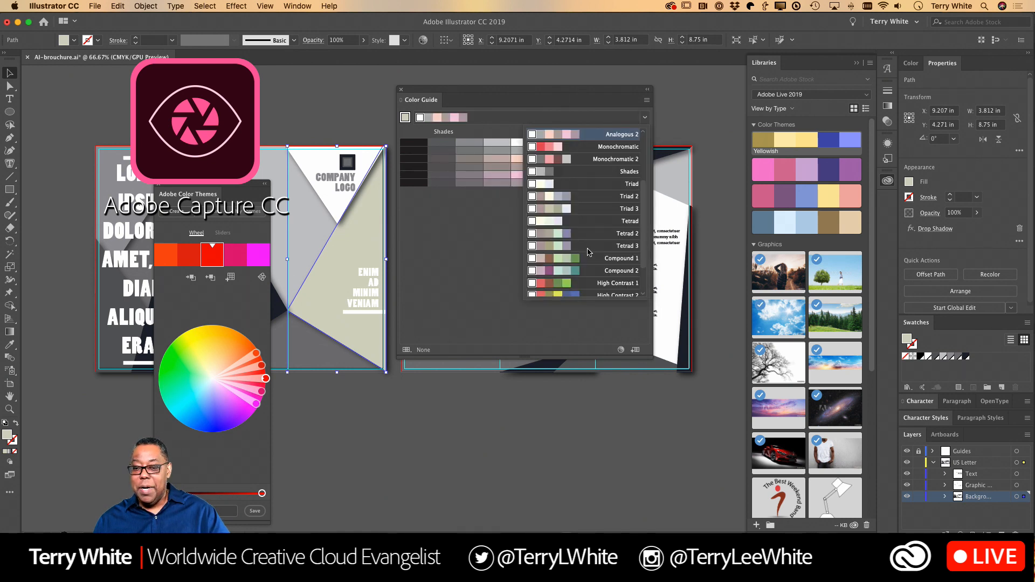
pyautogui.click(590, 250)
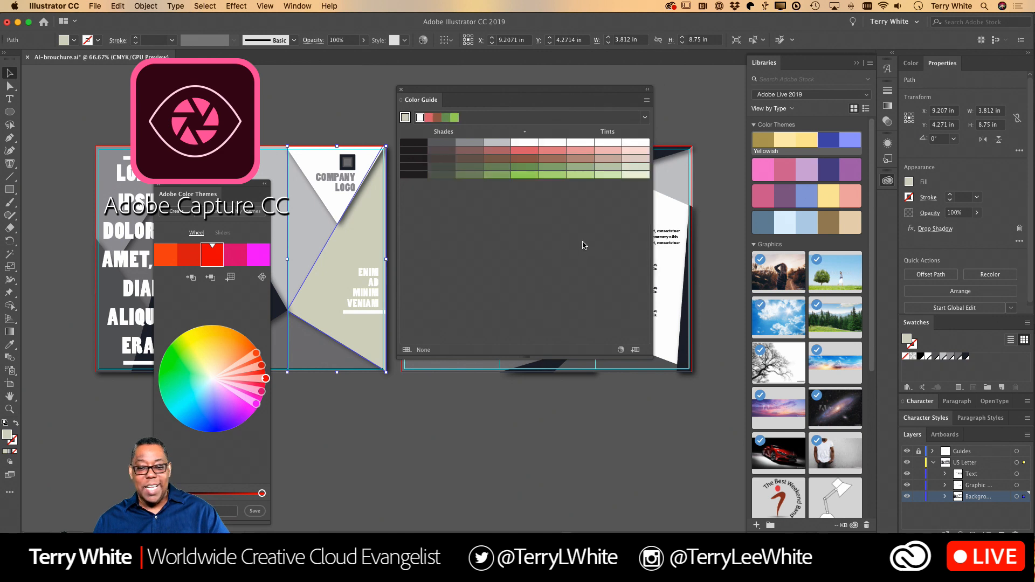
pyautogui.click(646, 117)
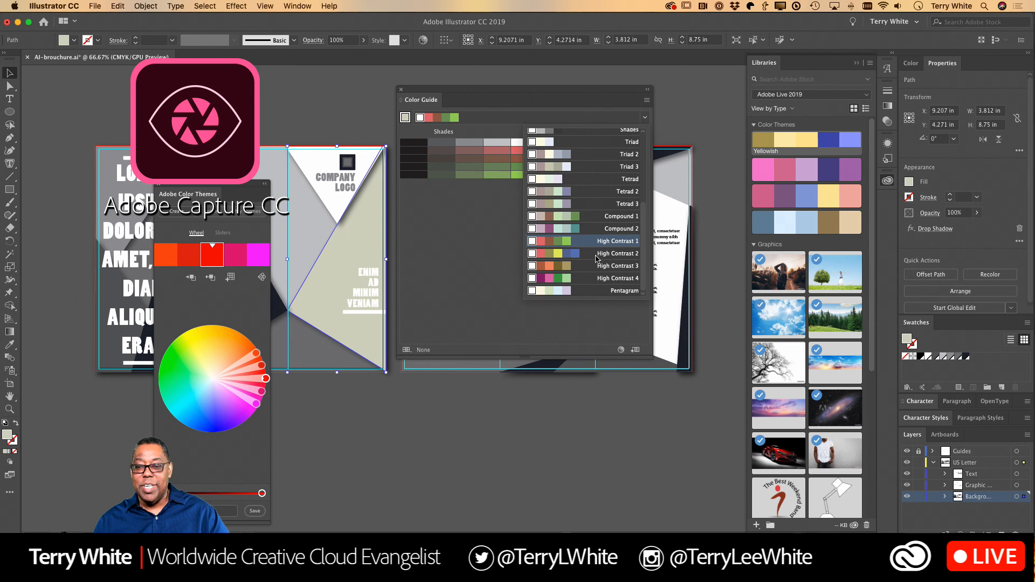
pyautogui.scroll(5, 618, 216)
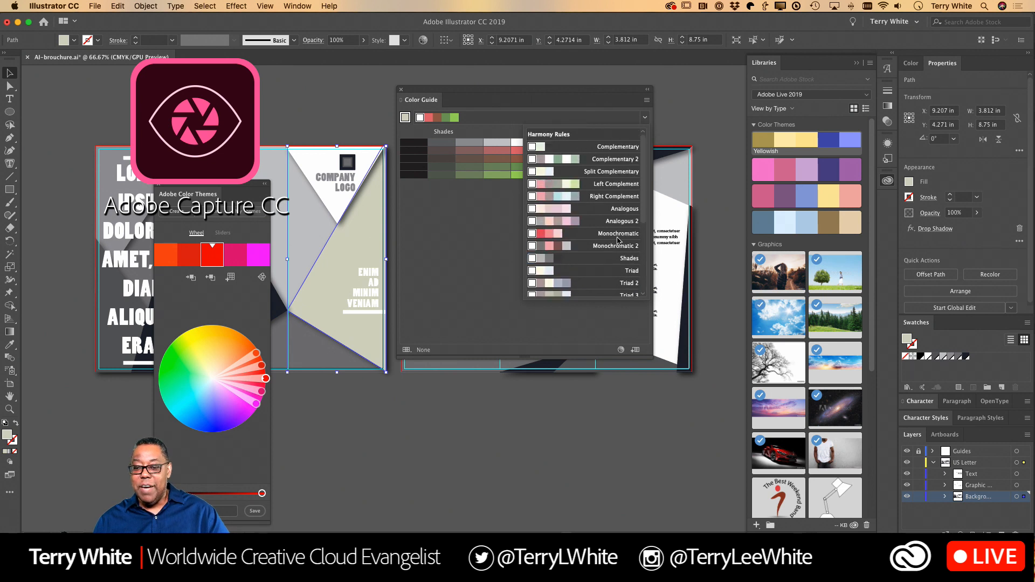
pyautogui.scroll(-5, 617, 245)
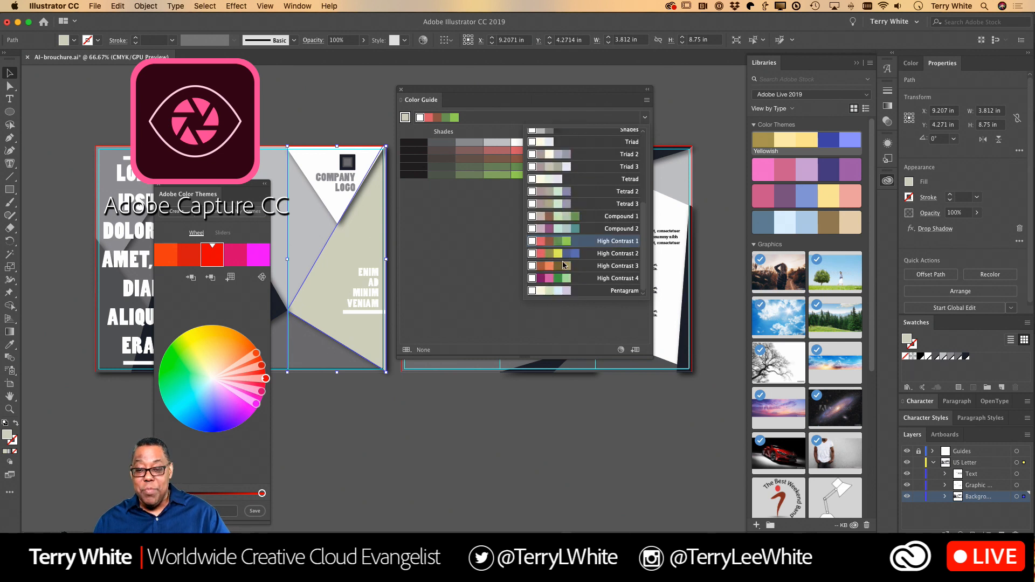
pyautogui.click(478, 225)
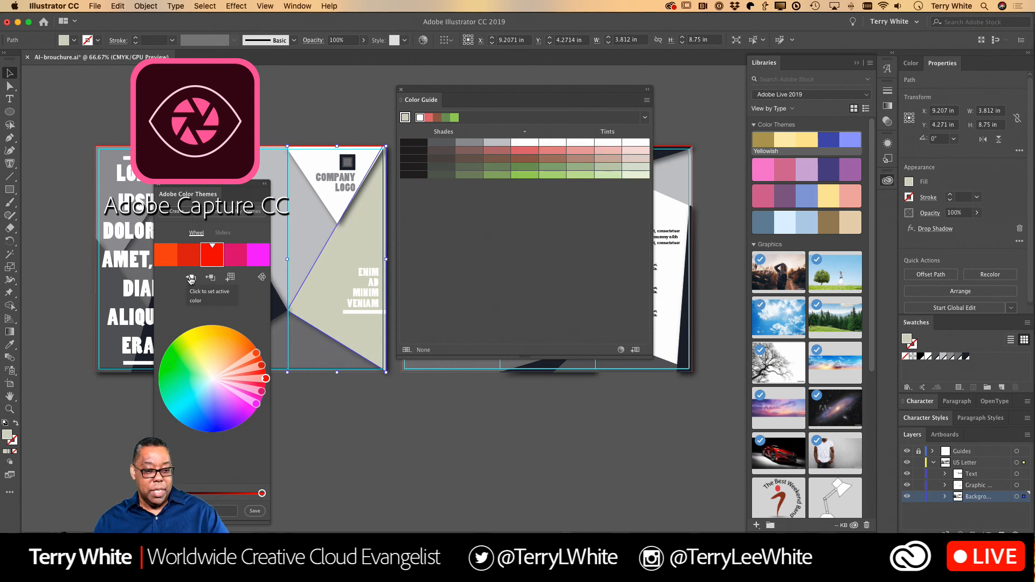
# Recolor the selected brochure shape with the theme's red, switch it to the harmony's coral, and make coral the Color Guide base color
pyautogui.click(212, 255)
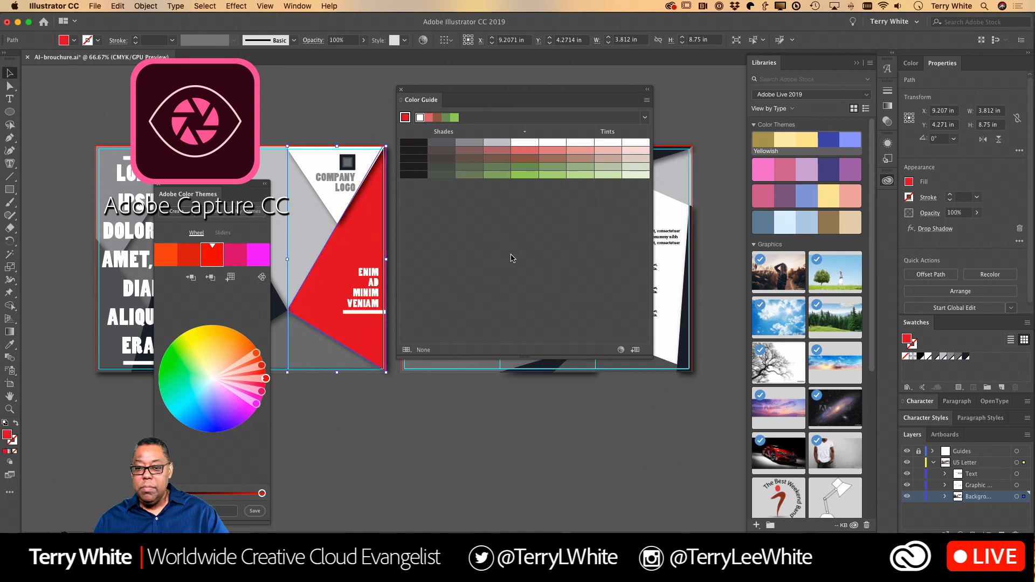
pyautogui.click(428, 118)
pyautogui.click(406, 118)
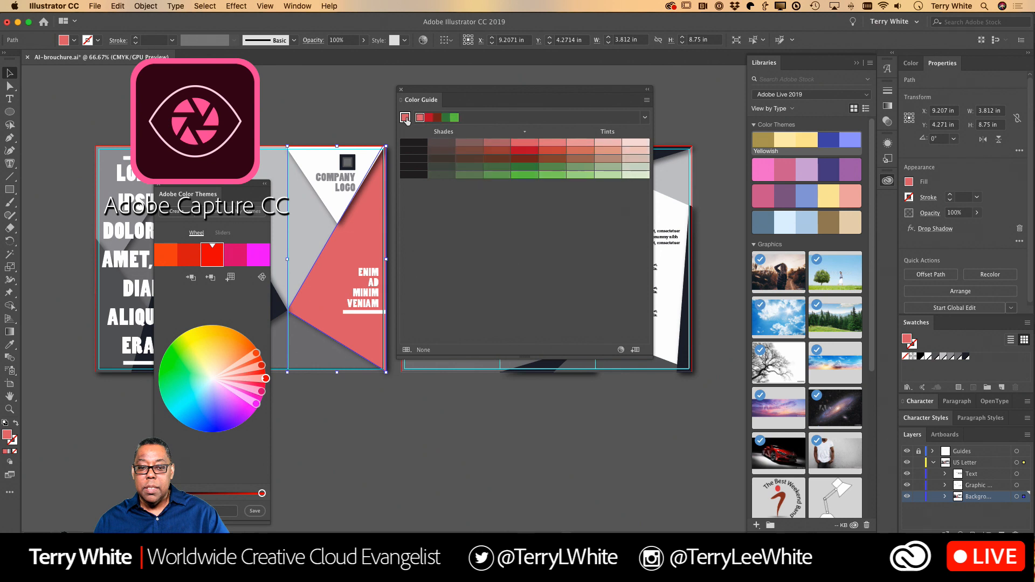
# Review the harmony rules based on coral, save the High Contrast 1 color group to the swatches, and close the Color Guide
pyautogui.click(646, 118)
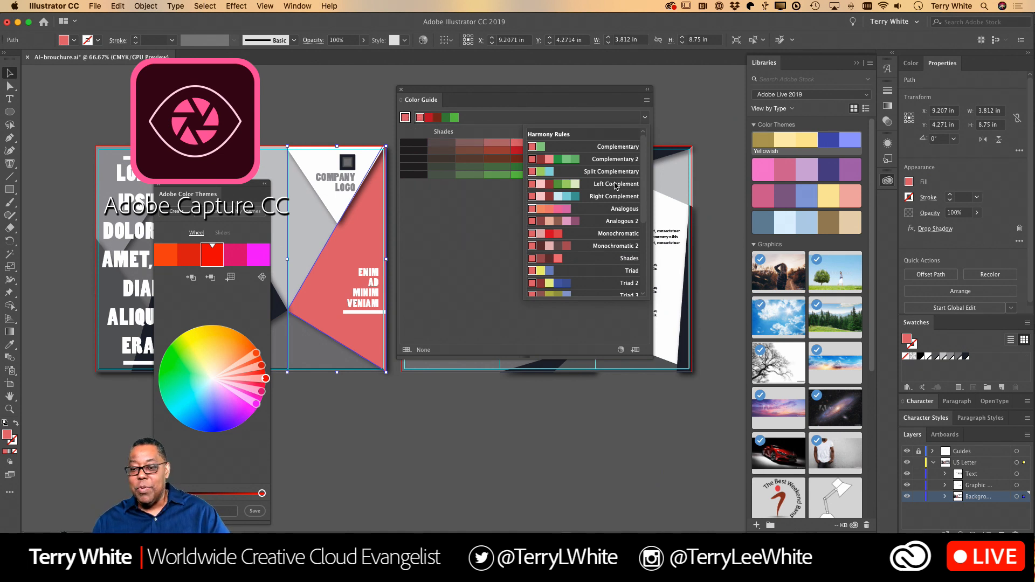
pyautogui.scroll(-5, 616, 186)
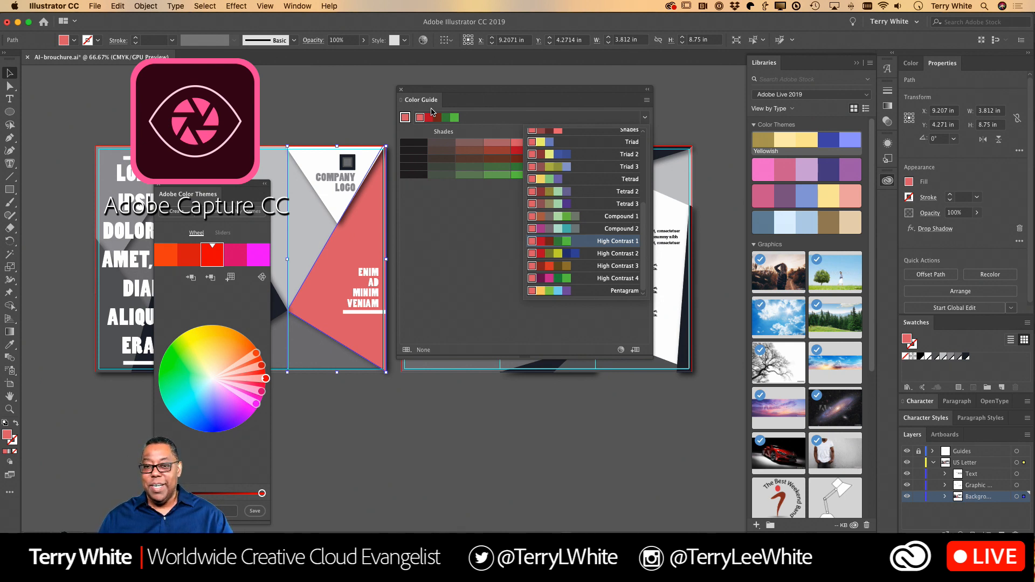
pyautogui.click(620, 331)
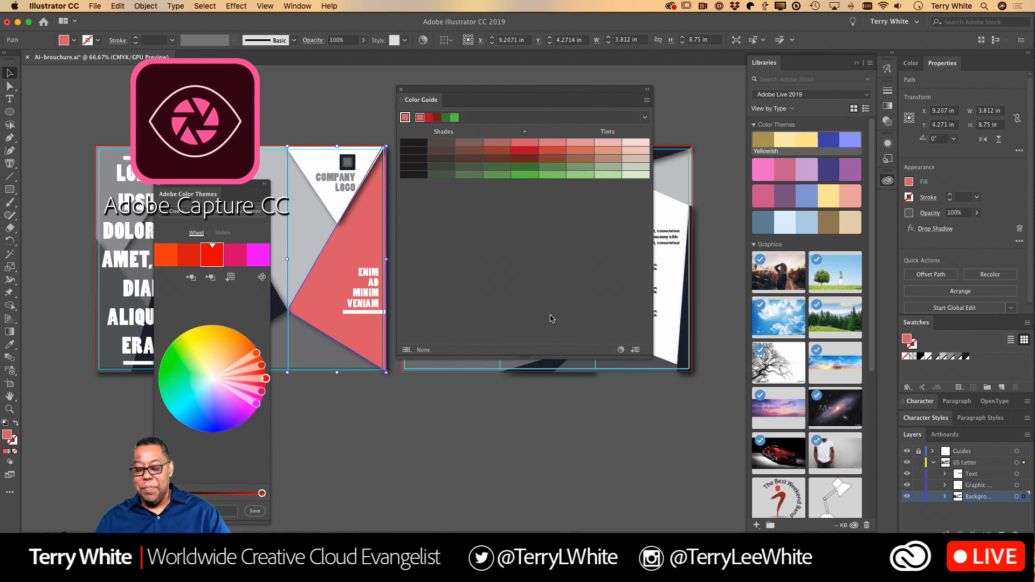
pyautogui.click(636, 351)
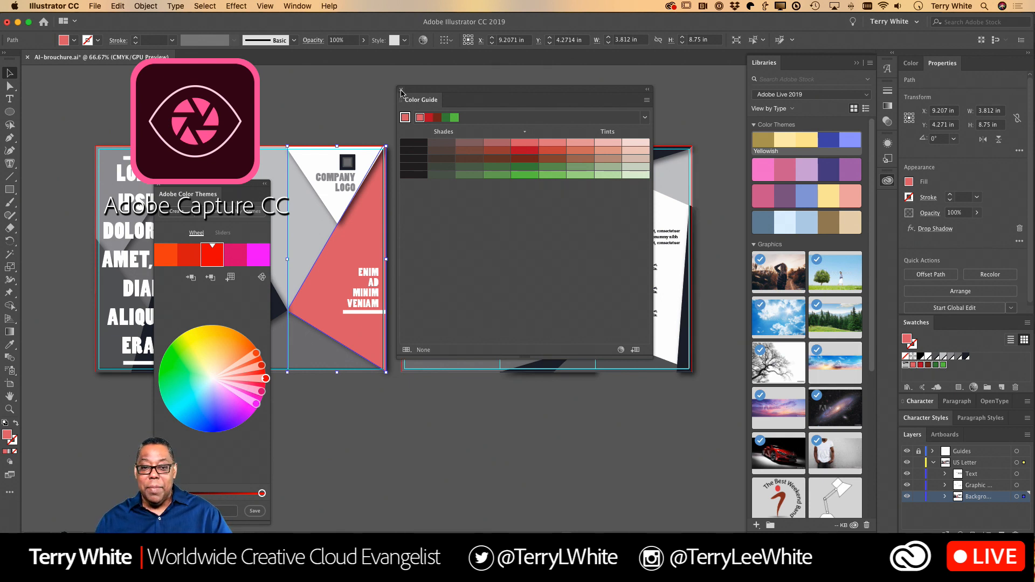
pyautogui.click(401, 90)
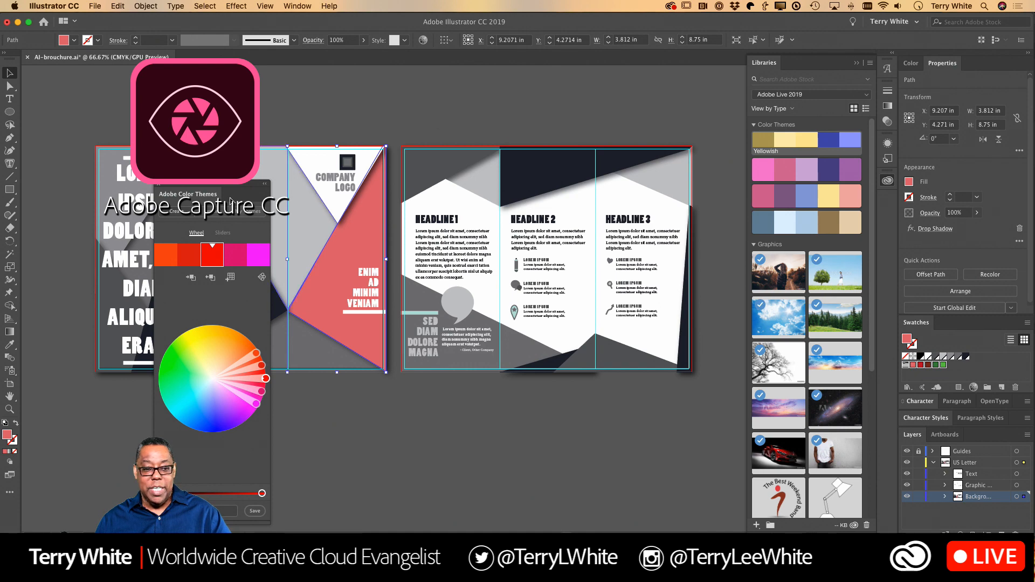
# Switch to InDesign with ID-Brochure.indd and bring the color themes of the Adobe Live 2019 library into view
pyautogui.press('super+Tab')
pyautogui.press('super+Tab')
pyautogui.press('super+Tab')
pyautogui.press('super+Tab')
pyautogui.press('super+Tab')
pyautogui.press('super+Tab')
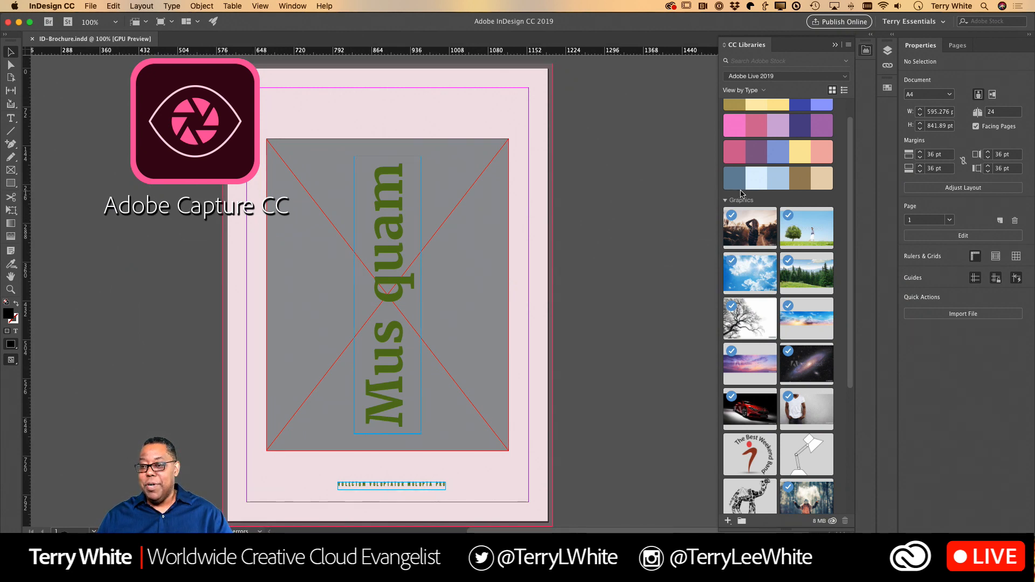
pyautogui.scroll(2, 744, 196)
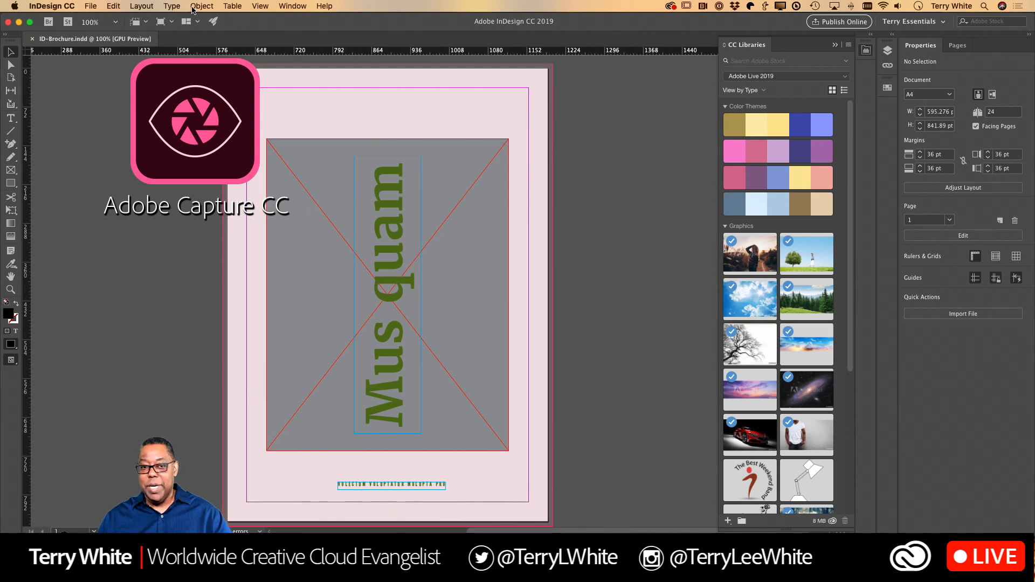
# Open the Adobe Color Themes panel and place it beside the brochure page, clear of the layout
pyautogui.click(300, 6)
pyautogui.moveTo(322, 79)
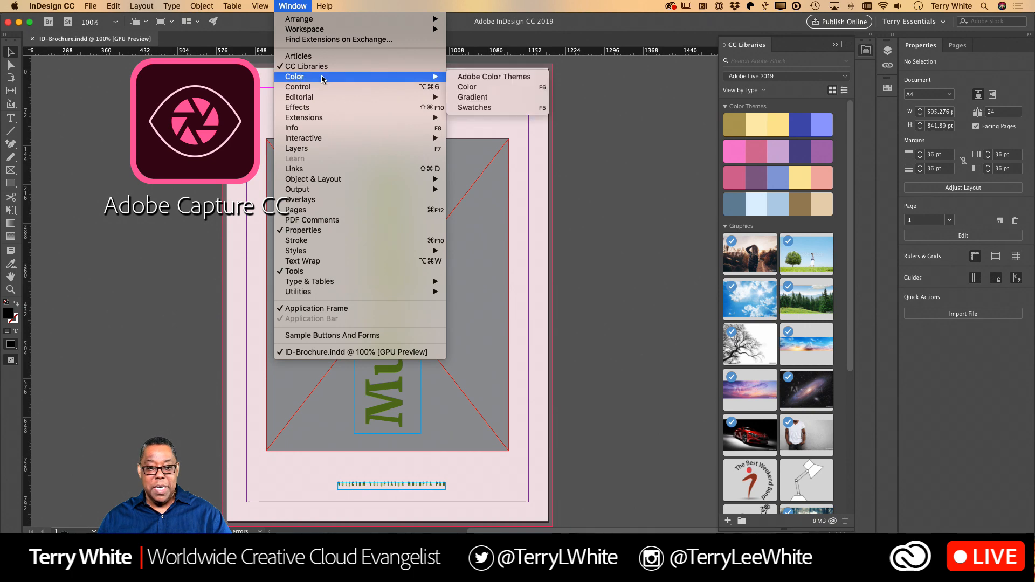
pyautogui.click(511, 78)
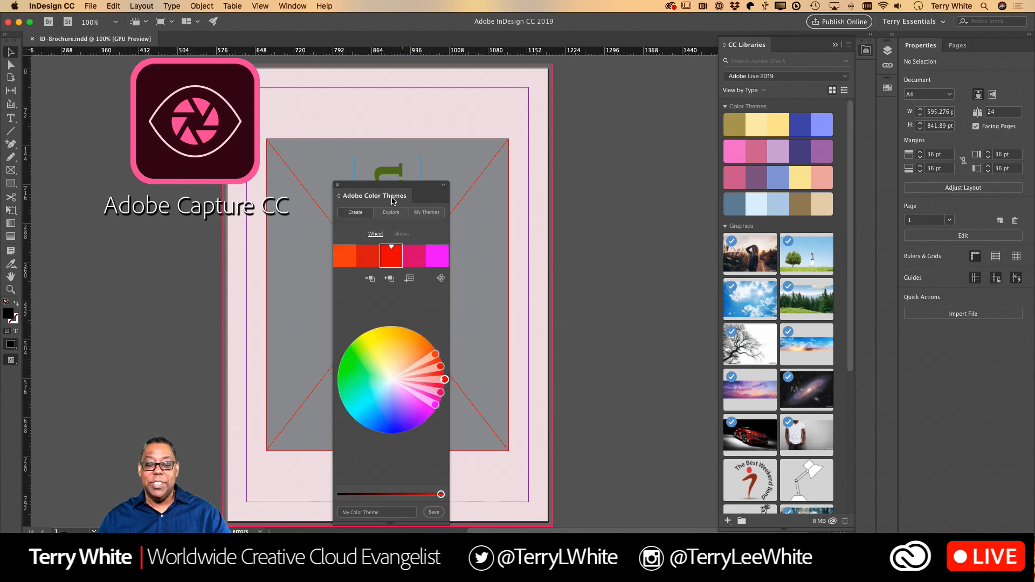
pyautogui.moveTo(393, 200); pyautogui.dragTo(118, 165)
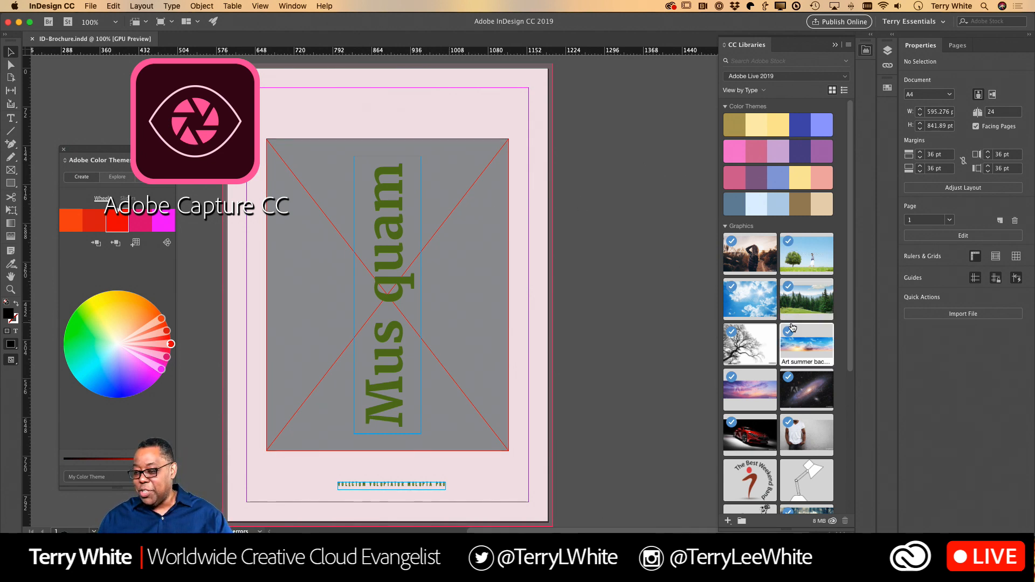
# Place the library photo of the tree and walking woman at about 569 x 370 pt and move it partly off the page's right edge
pyautogui.moveTo(764, 352)
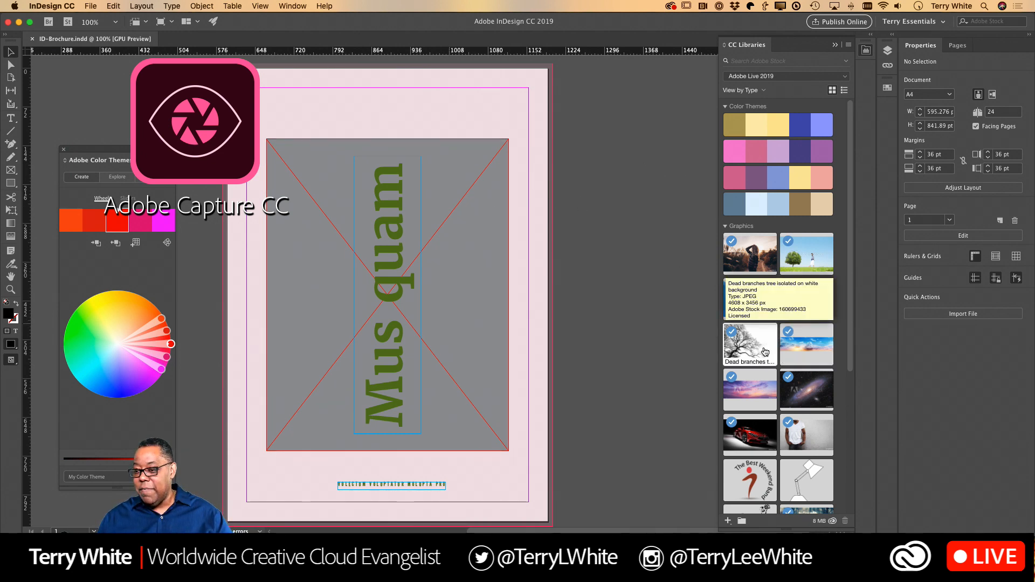
pyautogui.moveTo(822, 260)
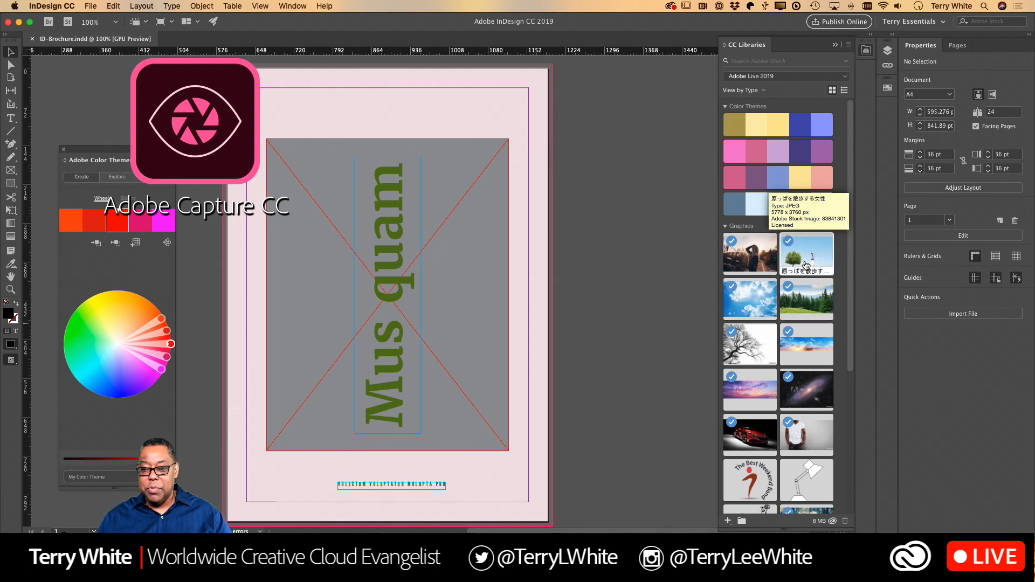
pyautogui.moveTo(807, 264); pyautogui.dragTo(313, 97)
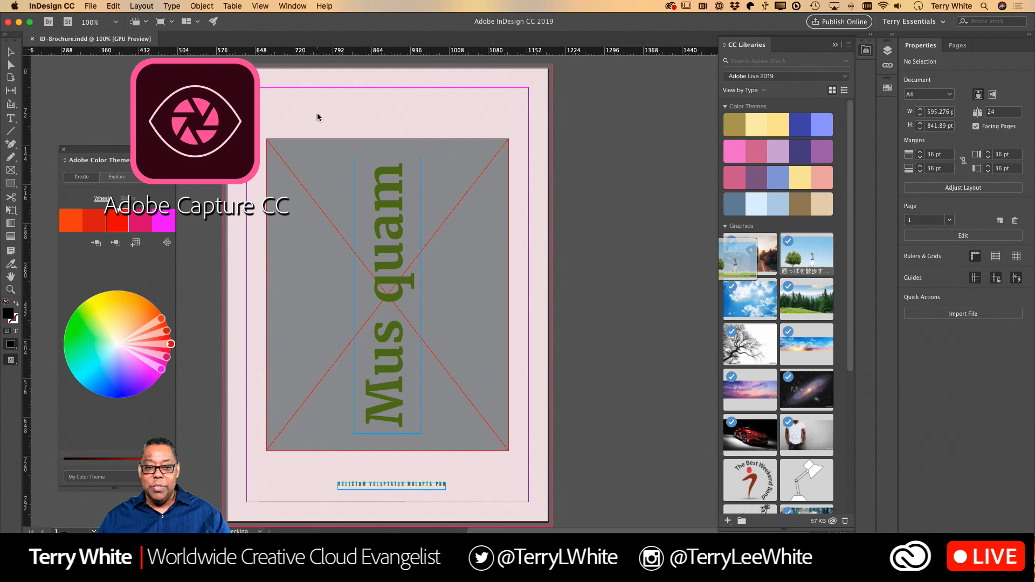
pyautogui.moveTo(236, 81); pyautogui.dragTo(543, 245)
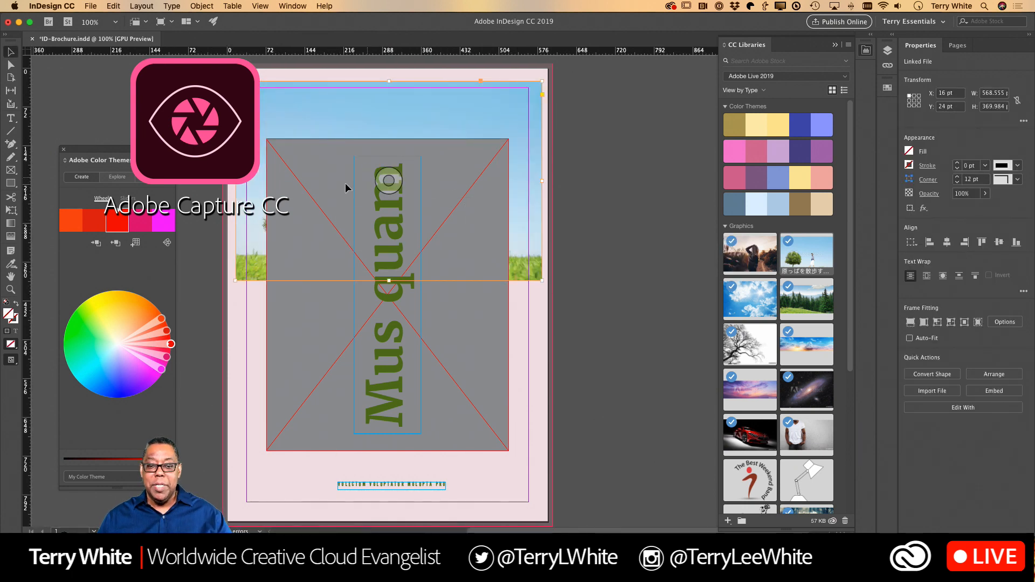
pyautogui.click(12, 54)
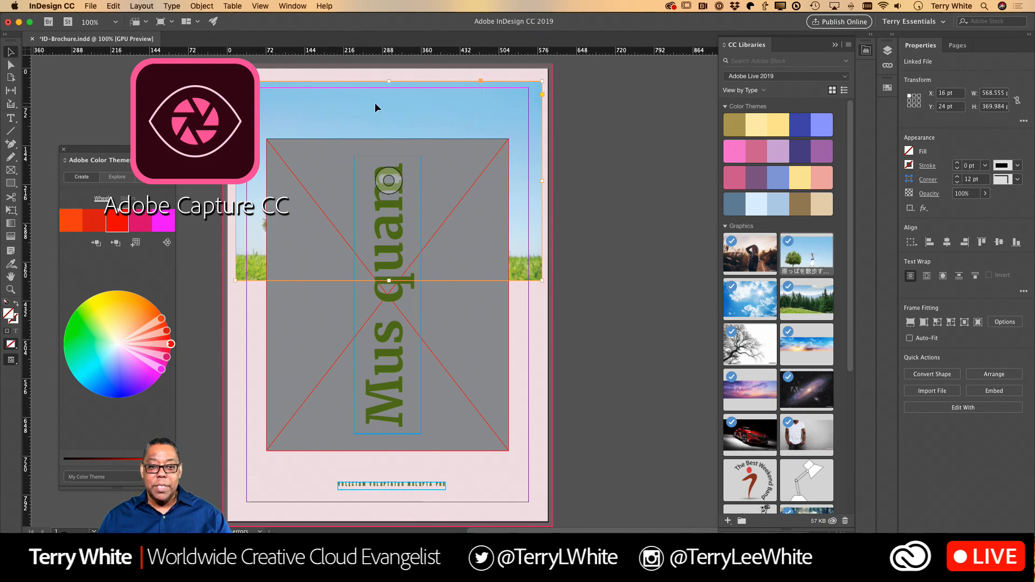
pyautogui.moveTo(291, 139); pyautogui.dragTo(550, 178)
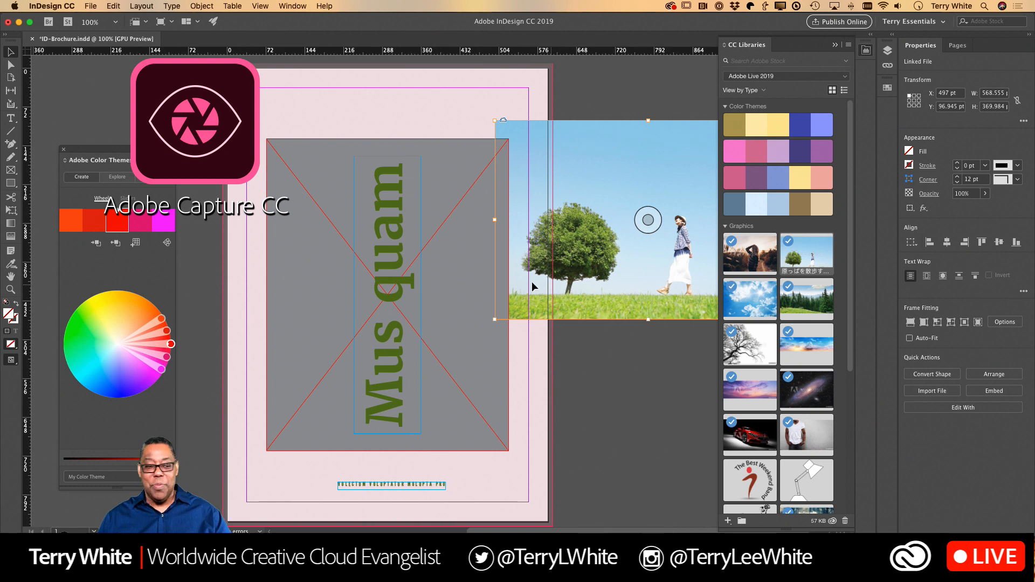
# Extract a color theme from the tree photo with the Color Theme Tool and add it to the Adobe Live 2019 library
pyautogui.click(12, 266)
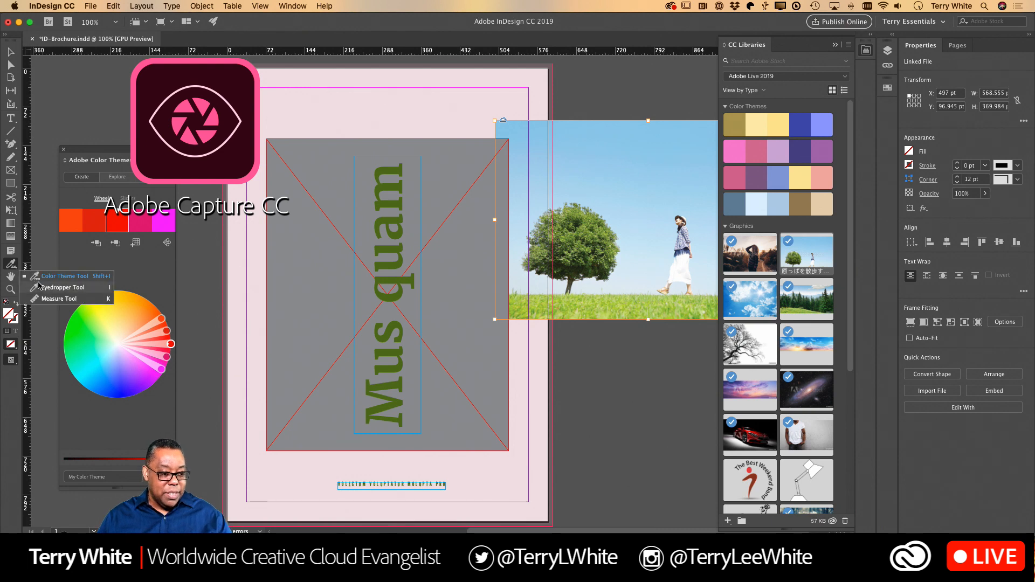
pyautogui.click(41, 287)
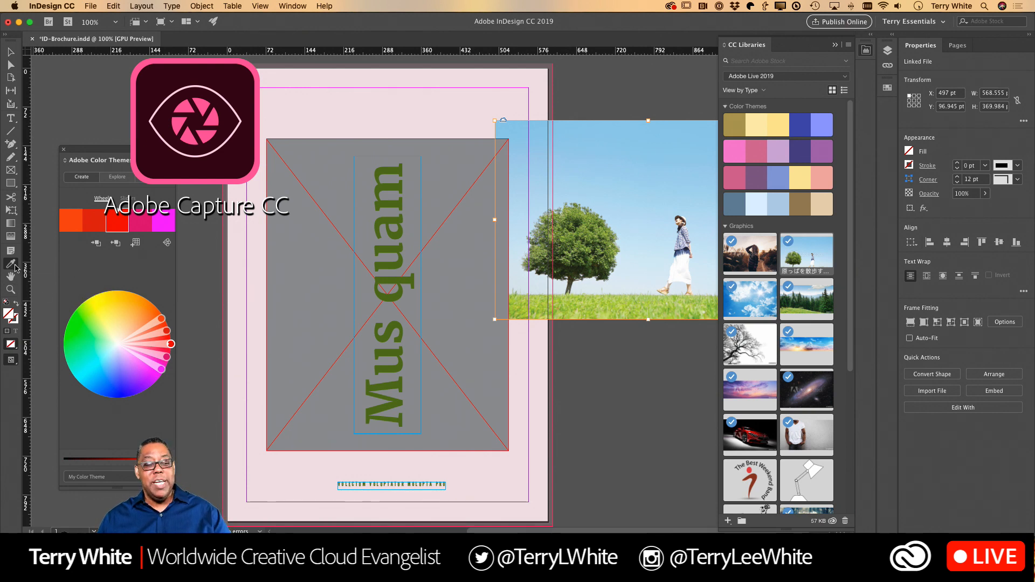
pyautogui.click(16, 268)
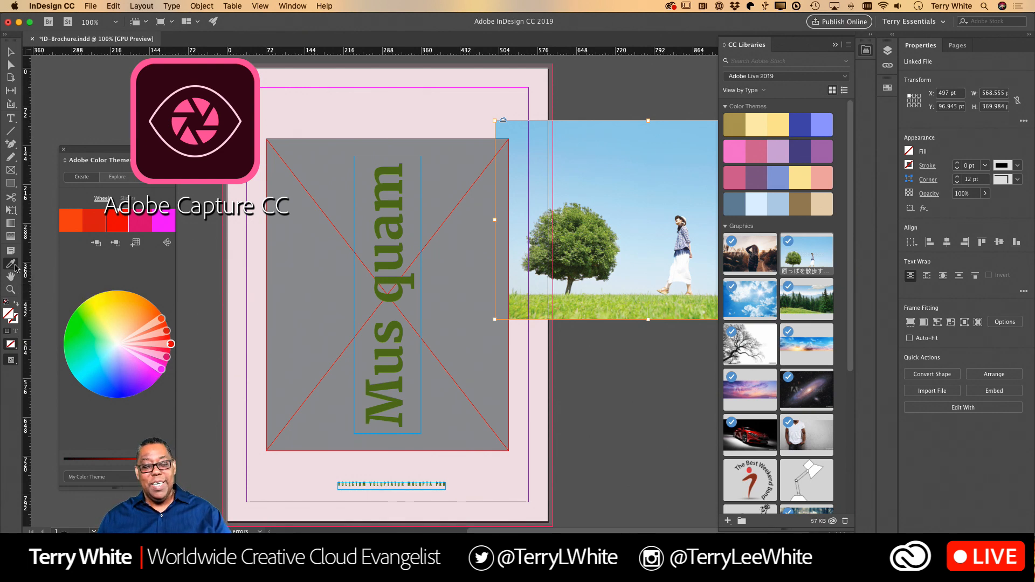
pyautogui.click(58, 277)
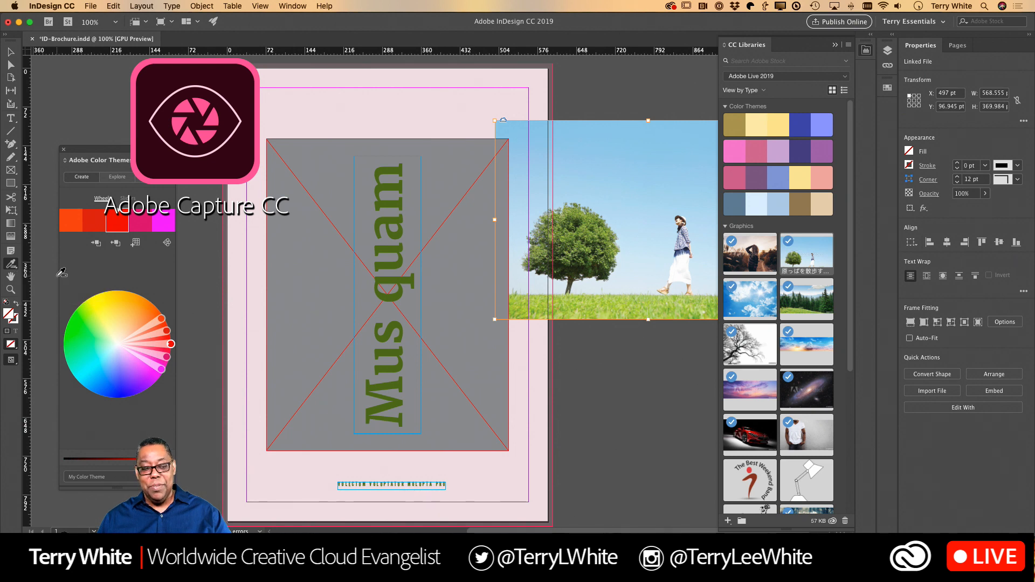
pyautogui.click(630, 224)
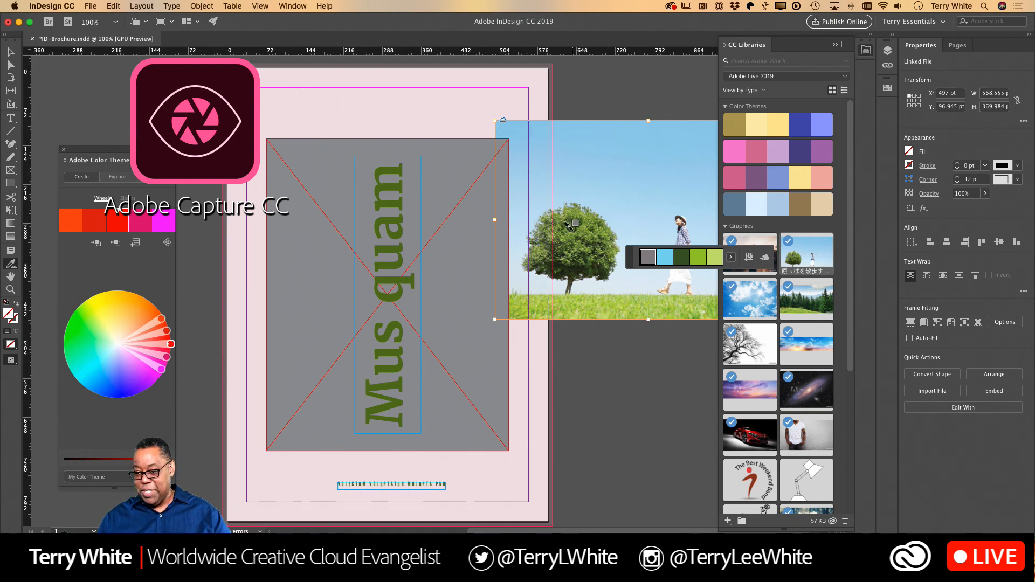
pyautogui.click(766, 261)
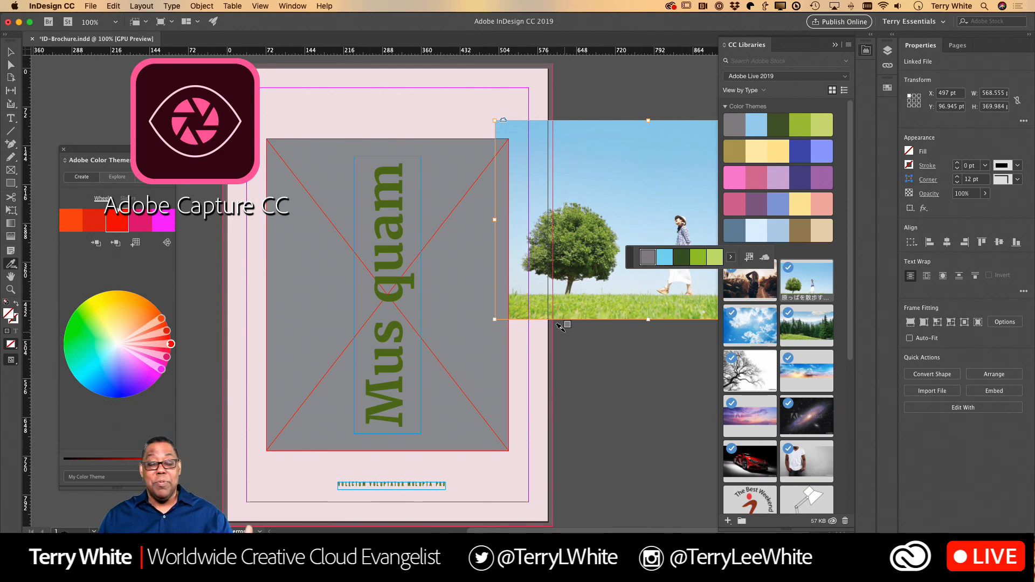
# Show the most popular community themes under Explore in Adobe Color Themes
pyautogui.click(117, 177)
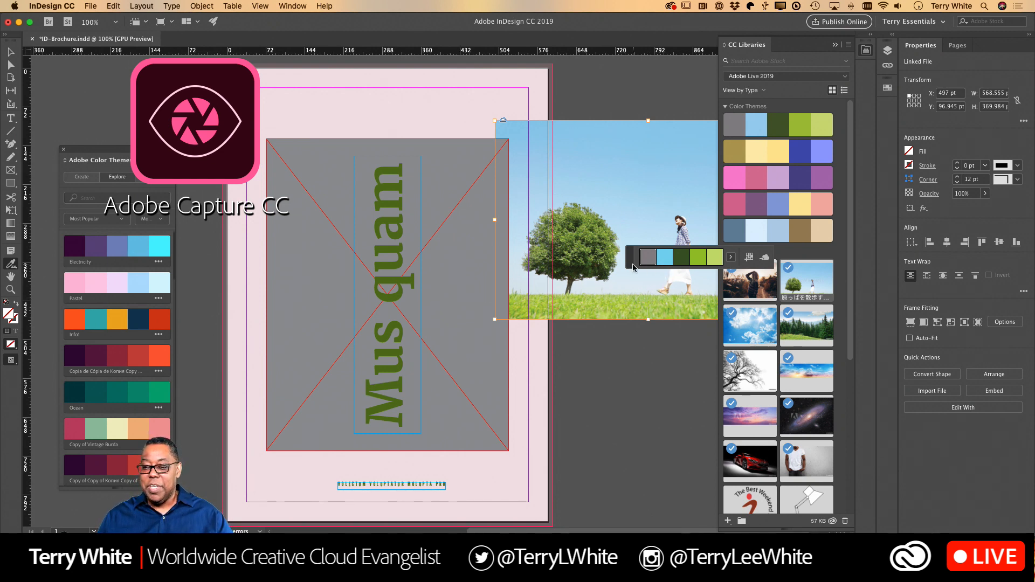
# Move the floating extracted color theme bar off the tree photo to the empty pasteboard just below it
pyautogui.moveTo(633, 268); pyautogui.dragTo(503, 387)
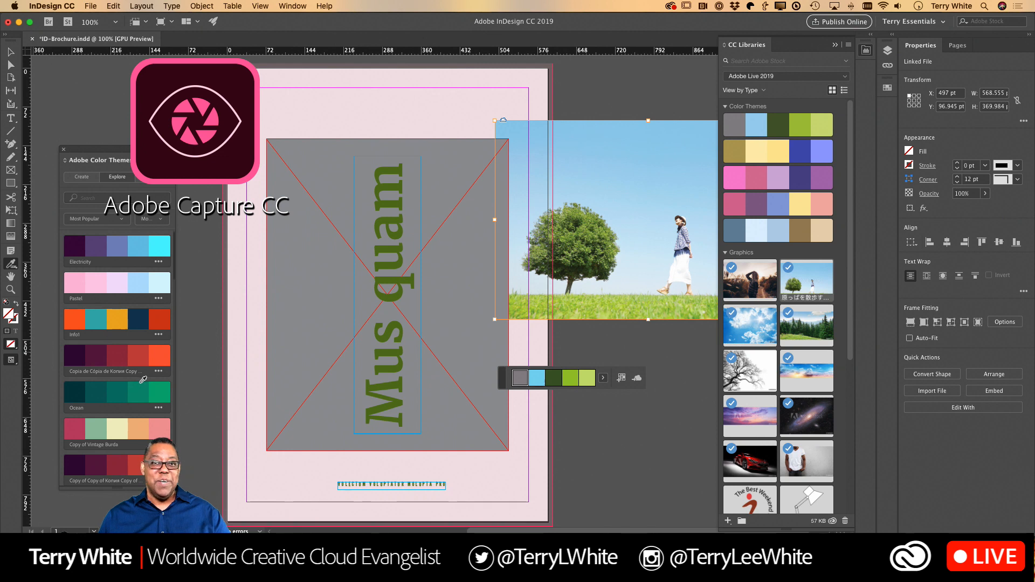
# Browse through the most popular community color themes in the Explore list of Adobe Color Themes
pyautogui.scroll(-3, 135, 383)
pyautogui.scroll(-10, 129, 382)
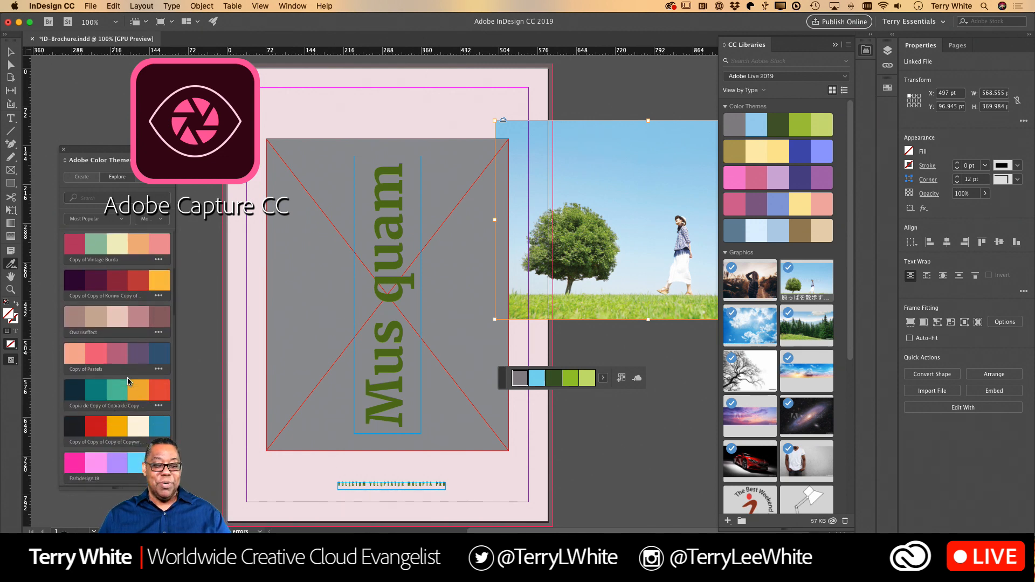
pyautogui.scroll(-10, 129, 382)
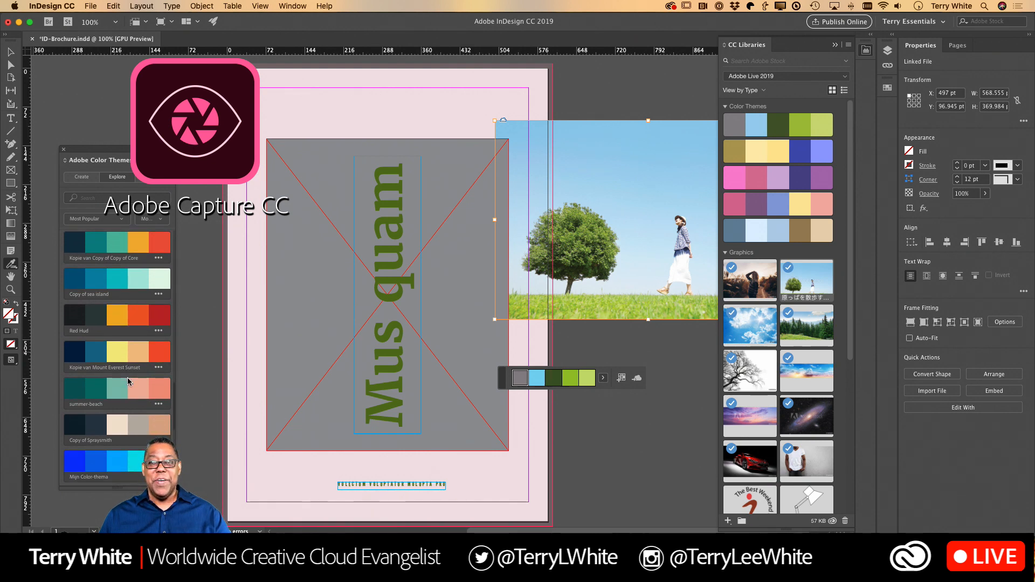
pyautogui.scroll(-1, 122, 277)
pyautogui.scroll(-10, 122, 277)
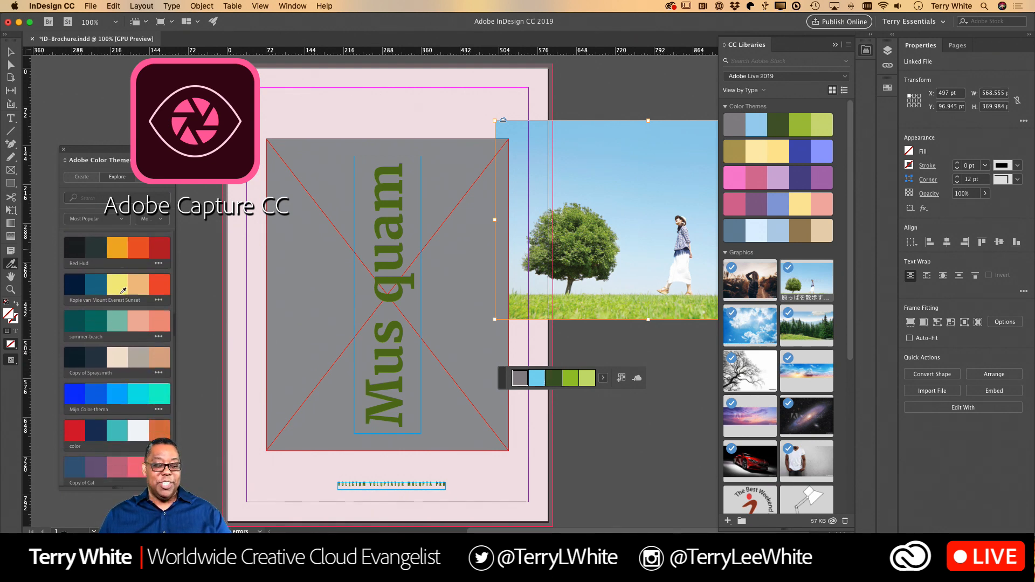
pyautogui.scroll(-10, 122, 296)
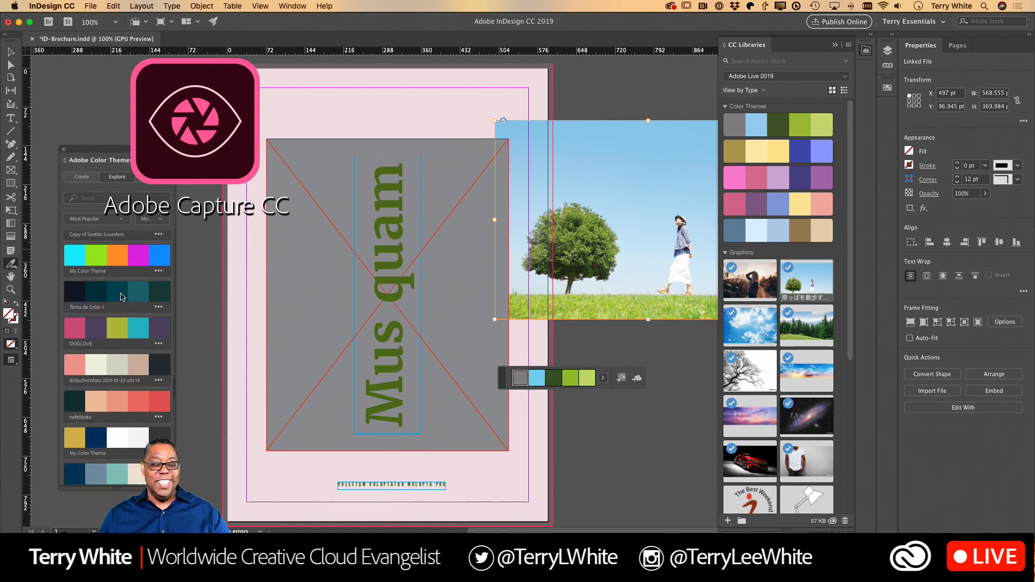
pyautogui.scroll(-10, 121, 296)
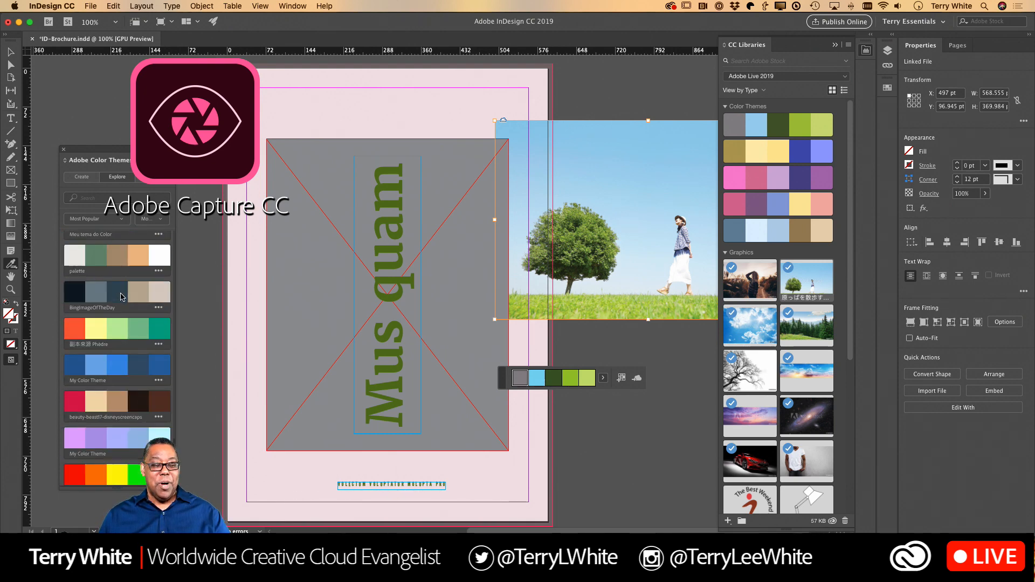